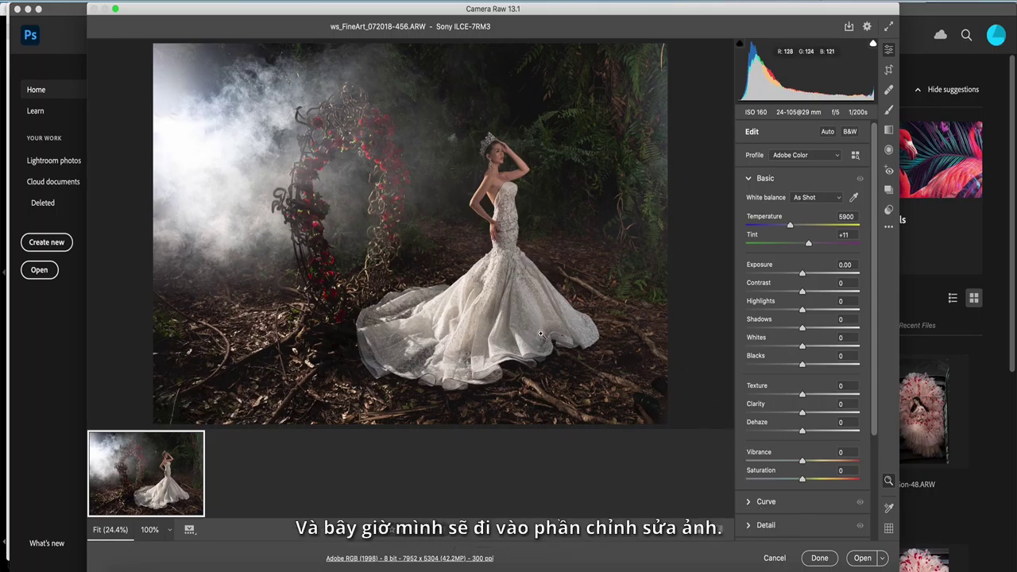
Open the raw bridal photo for full editing and duplicate its background onto a new layer
left_click(862, 558)
key("super+j")
Crop the photo at 7952 × 5304 px, tightening the frame slightly and shifting the bride toward the lower right
key("c")
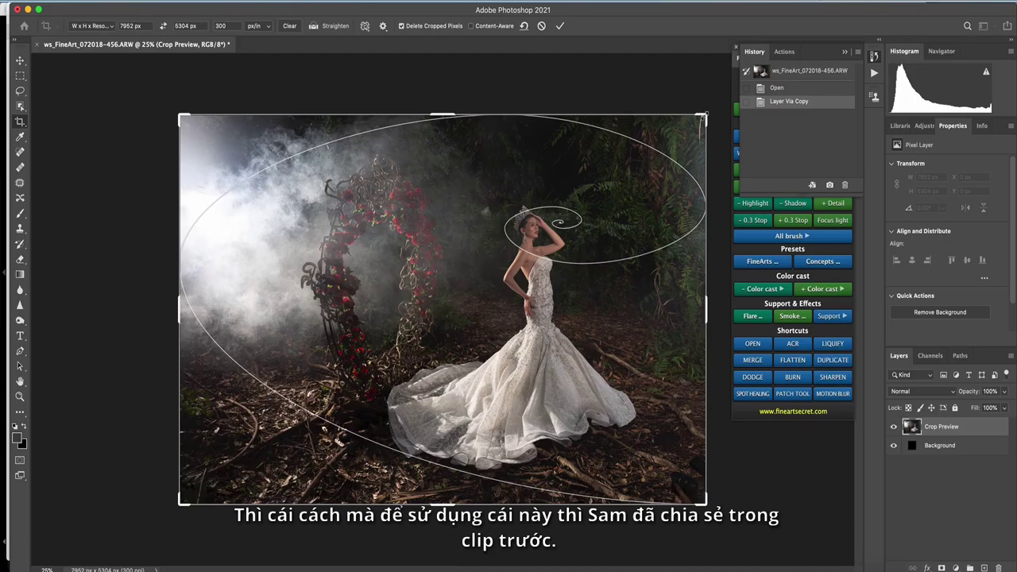
left_click_drag(702, 116, 692, 123)
left_click_drag(554, 249, 562, 261)
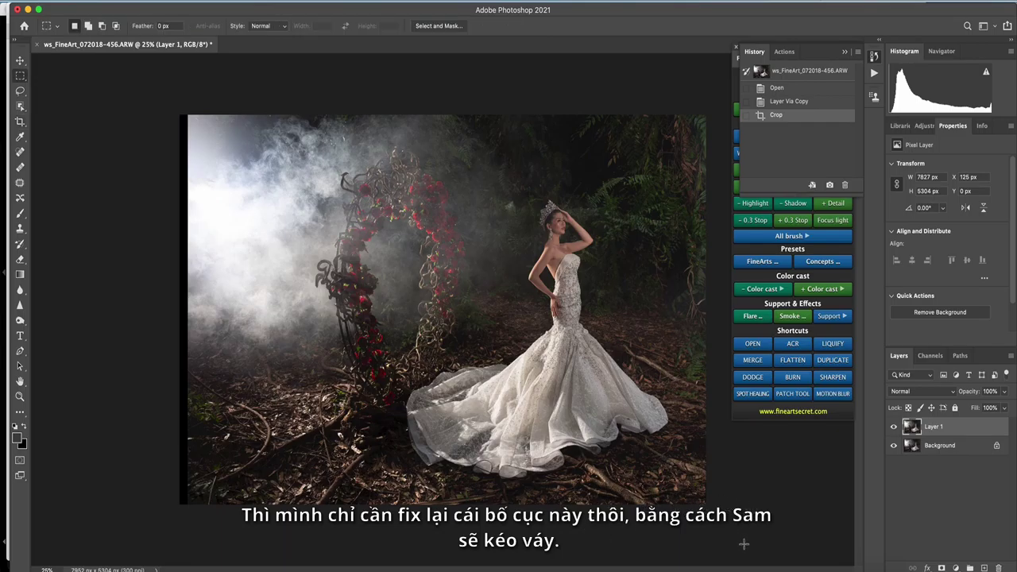
Select the lower part of the photo across its full width and stretch it downward to lengthen the gown, then deselect
left_click_drag(707, 505, 24, 336)
key("ctrl+t")
left_click_drag(443, 504, 442, 527)
key("Return")
key("ctrl+d")
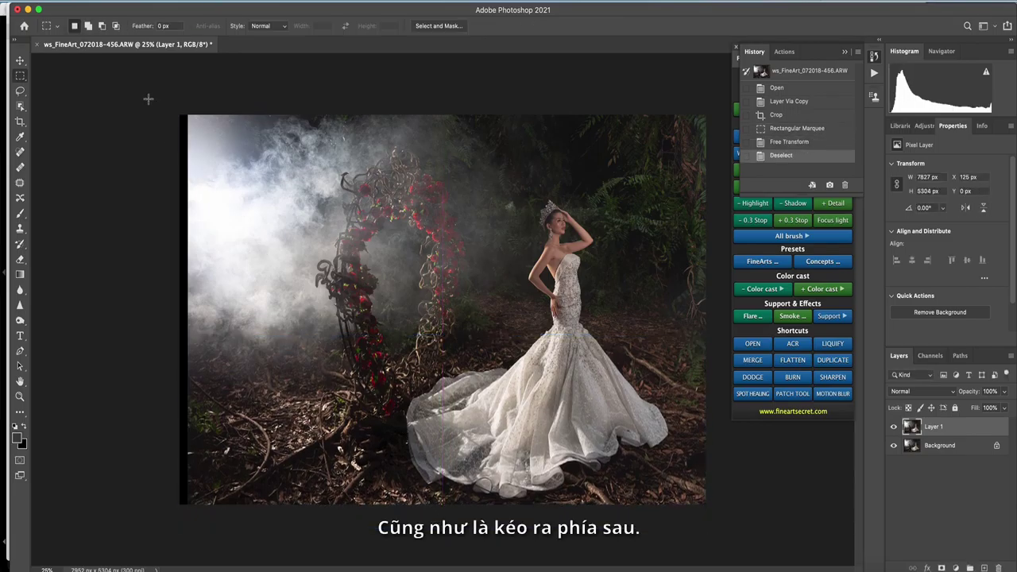
Select the photo's left part at full height and stretch it outward to cover the blank left strip, then deselect
left_click_drag(180, 115, 526, 533)
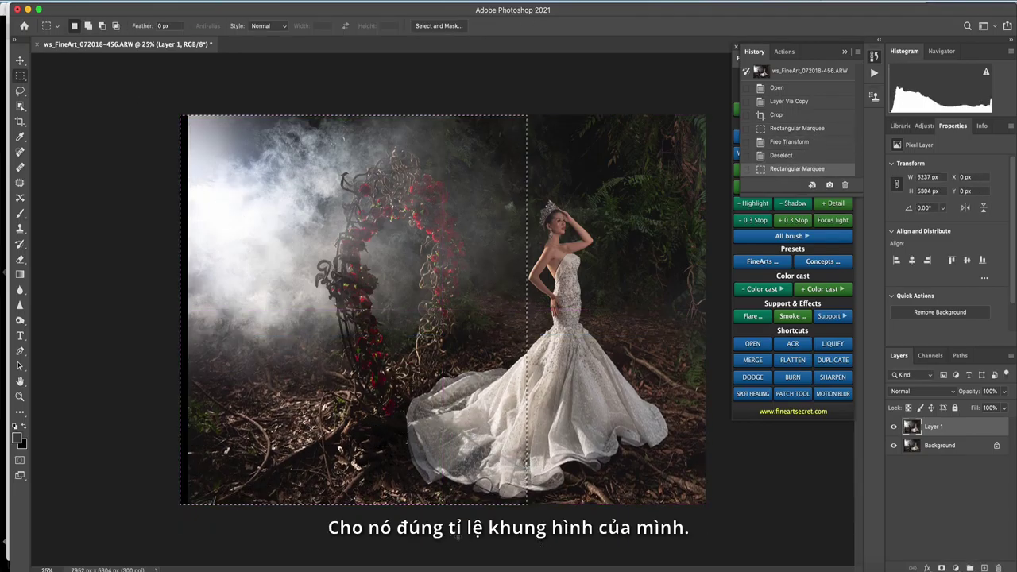
key("ctrl+t")
left_click_drag(179, 309, 172, 309)
key("Return")
key("ctrl+d")
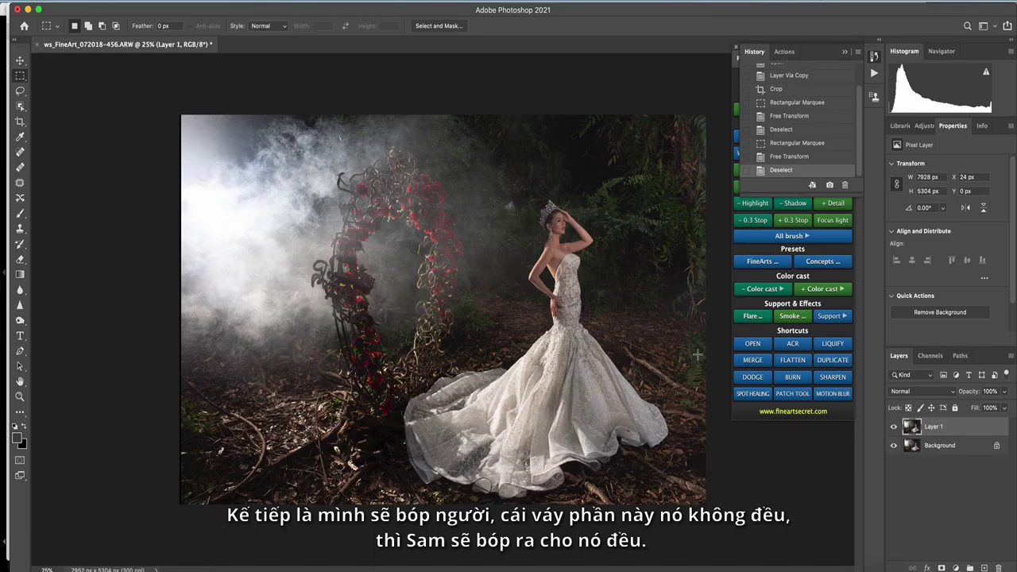
Move the History panel below the retouch panel and widen the gown's lower right hem outward in Liquify with a large warp brush
left_click_drag(816, 54, 807, 432)
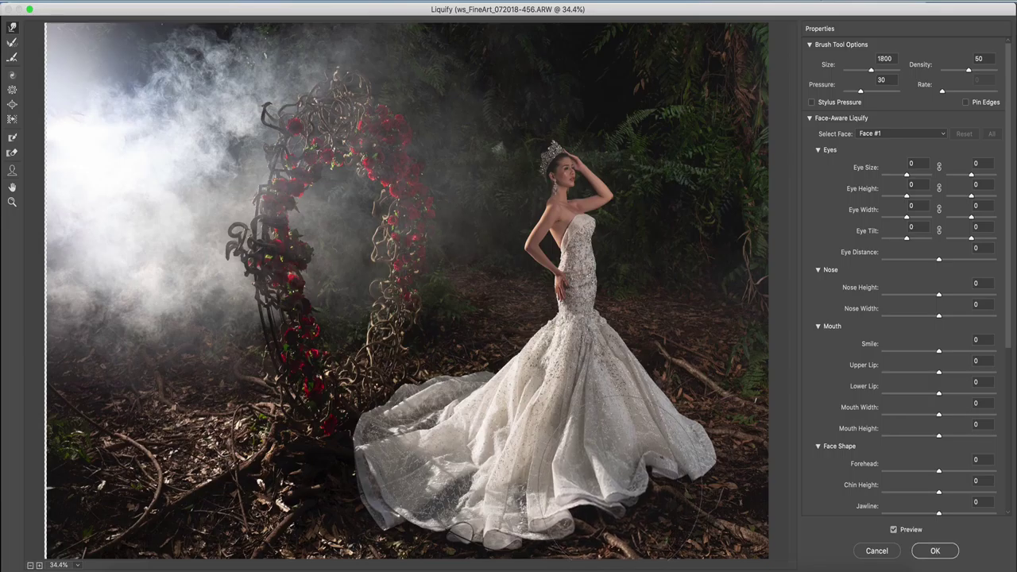
mouse_move(617, 478)
left_mouse_down()
mouse_move(675, 486)
mouse_move(648, 492)
mouse_move(680, 480)
left_mouse_up()
key("[")
key("[")
left_click_drag(579, 505, 596, 513)
left_click_drag(664, 477, 677, 475)
Push the bride's rear hip slightly outward with a 600 px warp brush, then enlarge the brush to 800 for her front waist
key("bracketleft")
key("bracketleft")
key("bracketleft")
key("bracketleft")
key("bracketleft")
key("bracketleft")
key("bracketleft")
key("bracketleft")
key("bracketleft")
key("bracketleft")
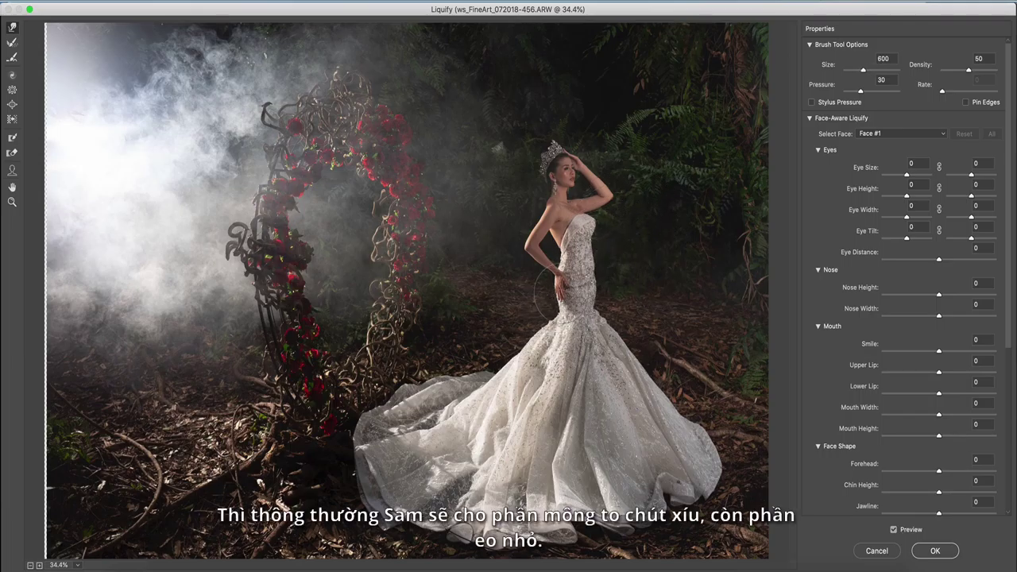
left_click_drag(566, 292, 560, 292)
key("bracketright")
key("bracketright")
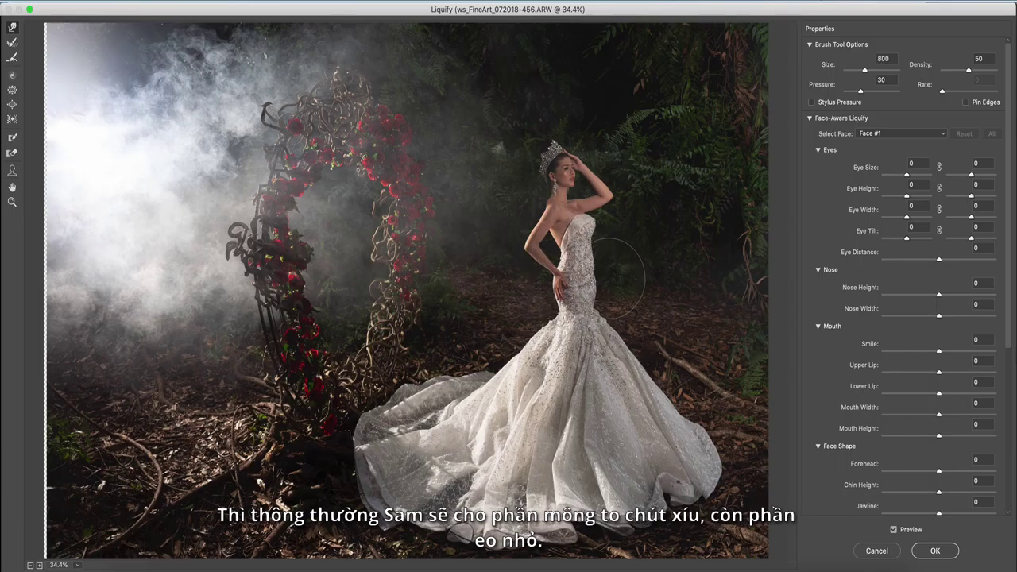
Warp the right side of the skirt into a gentle inward curve, resizing the brush to 400, 1500 and 1200
key("bracketleft")
key("bracketleft")
key("bracketleft")
key("bracketleft")
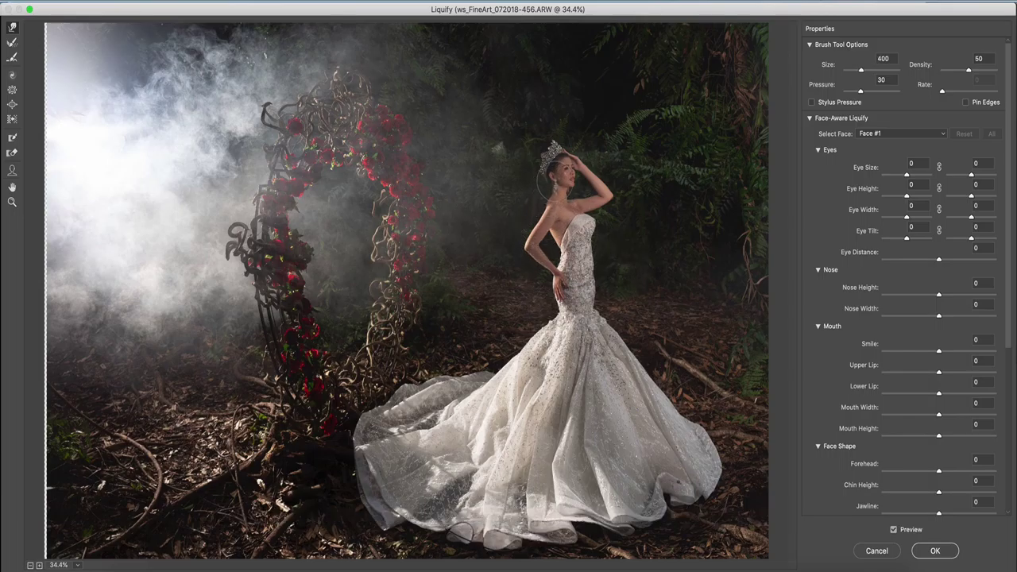
key("bracketright")
key("bracketright")
key("bracketright")
key("bracketright")
key("bracketright")
key("bracketright")
key("bracketright")
key("bracketright")
key("bracketright")
key("bracketright")
key("bracketright")
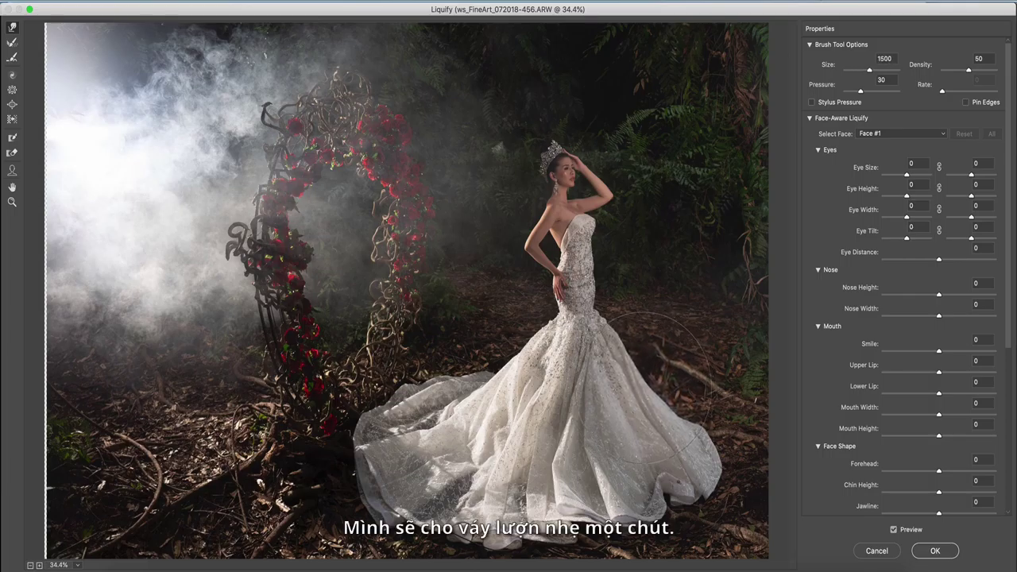
key("bracketleft")
key("bracketleft")
key("bracketleft")
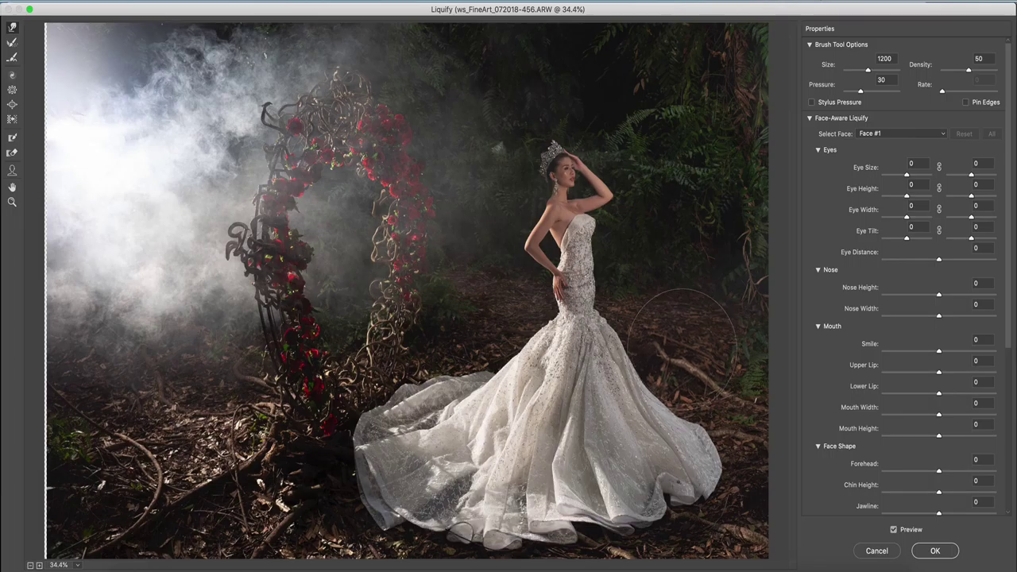
Refine the skirt's flowing outline on both sides with warp brush sizes between 1400 and 1700, and apply the Liquify changes
key("bracketright")
key("bracketright")
key("bracketright")
key("bracketright")
key("bracketright")
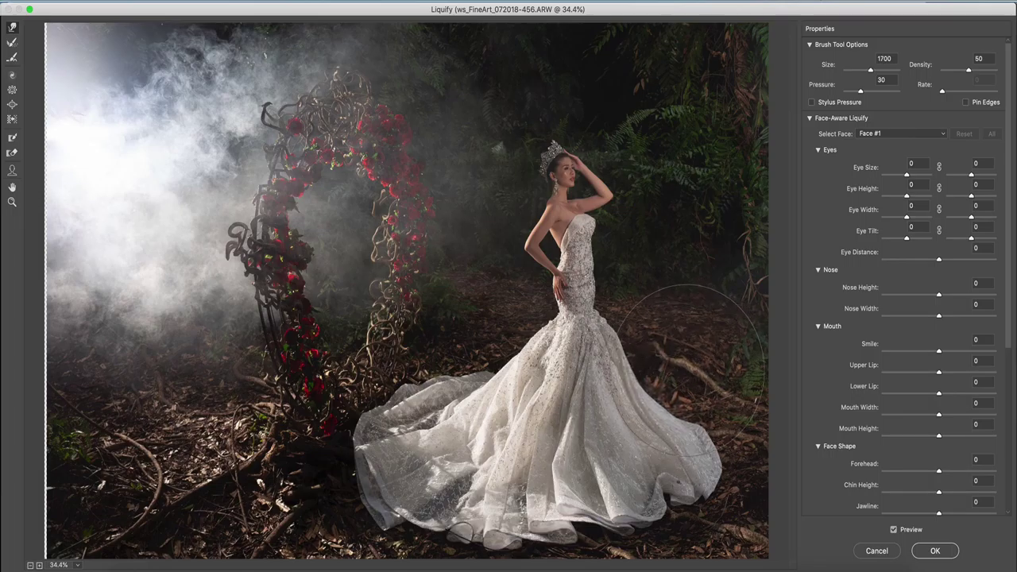
key("bracketleft")
key("bracketleft")
key("bracketleft")
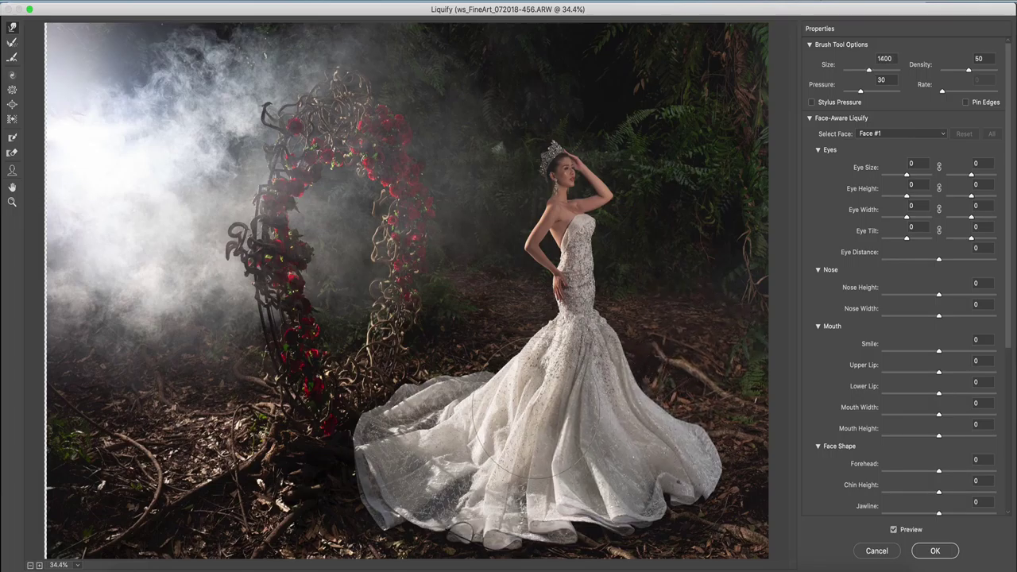
key("bracketright")
key("bracketright")
key("bracketleft")
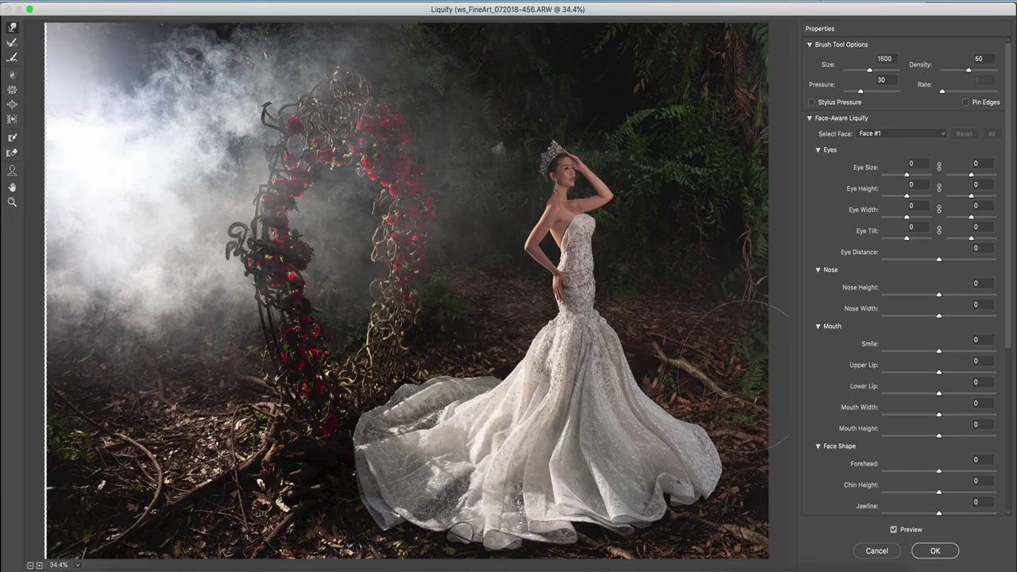
left_click(936, 550)
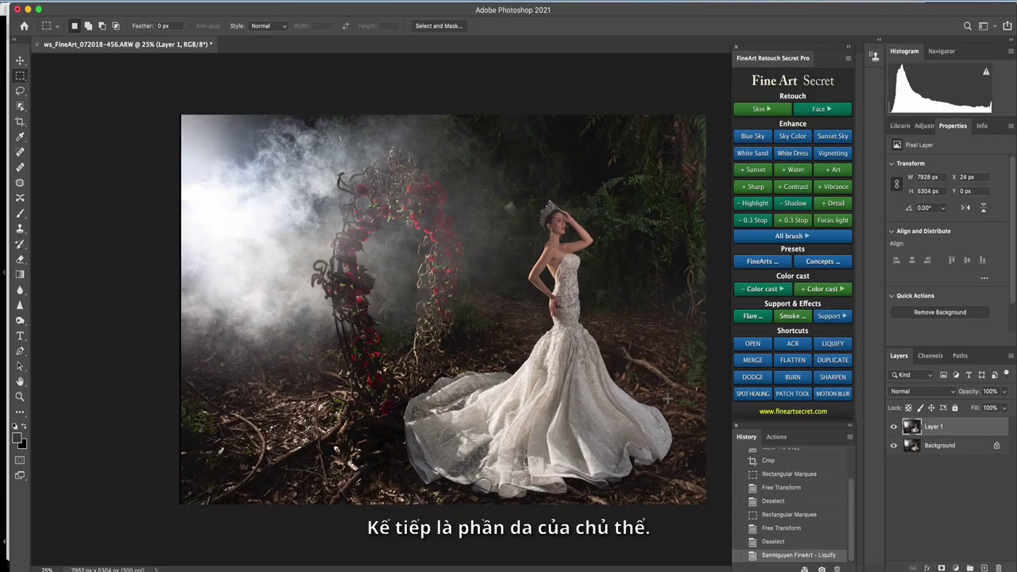
Apply the White Skin 3 retouch and paint its mask over the bride's skin with an 800 px brush to brighten it
left_click(764, 108)
left_click(832, 143)
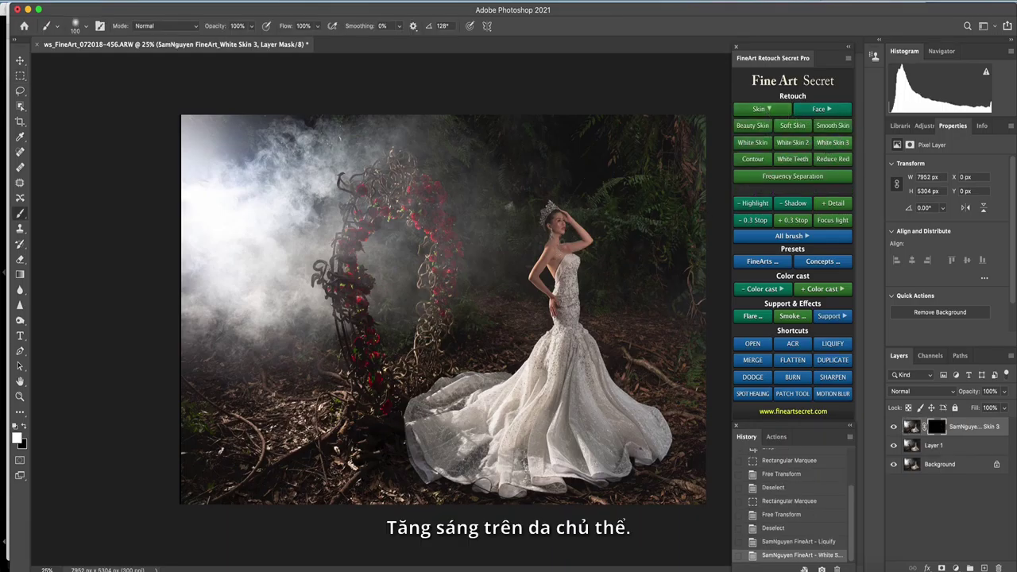
key("]")
key("]")
key("]")
key("]")
key("]")
key("]")
key("]")
key("]")
key("]")
key("]")
key("]")
key("]")
key("]")
key("]")
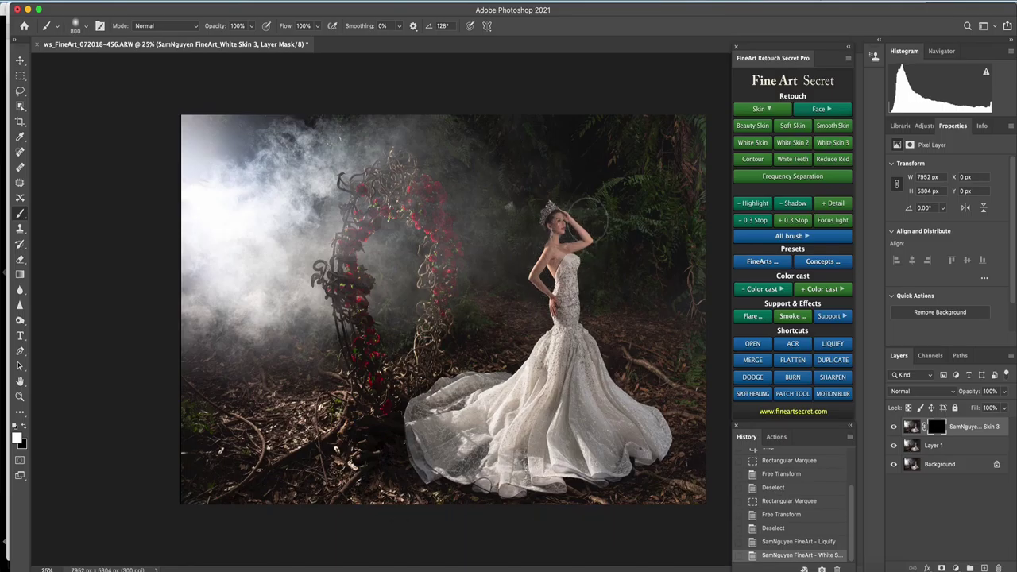
left_click_drag(561, 289, 556, 302)
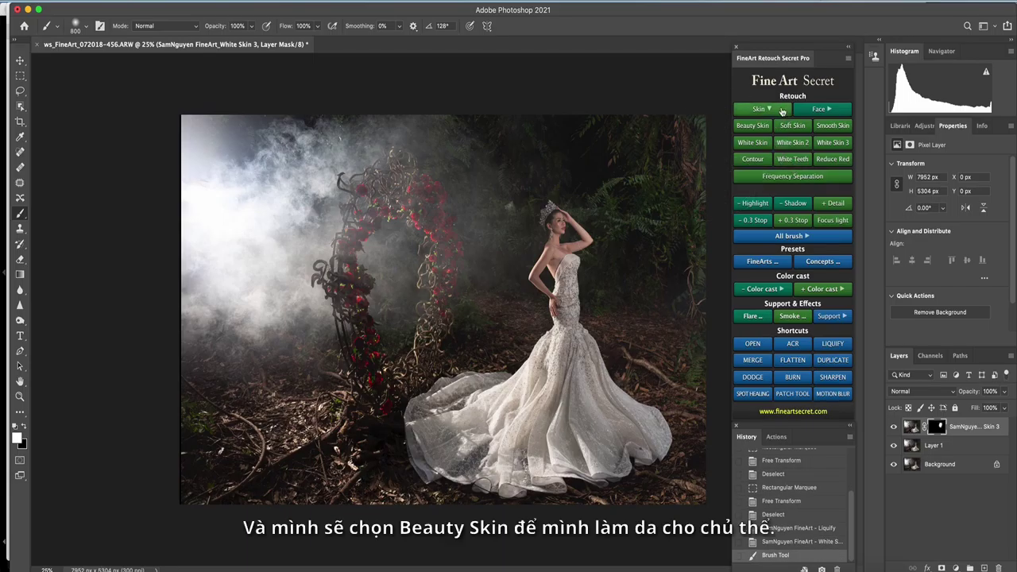
Run the Beauty Skin retouch to create a masked skin-smoothing layer
left_click(755, 128)
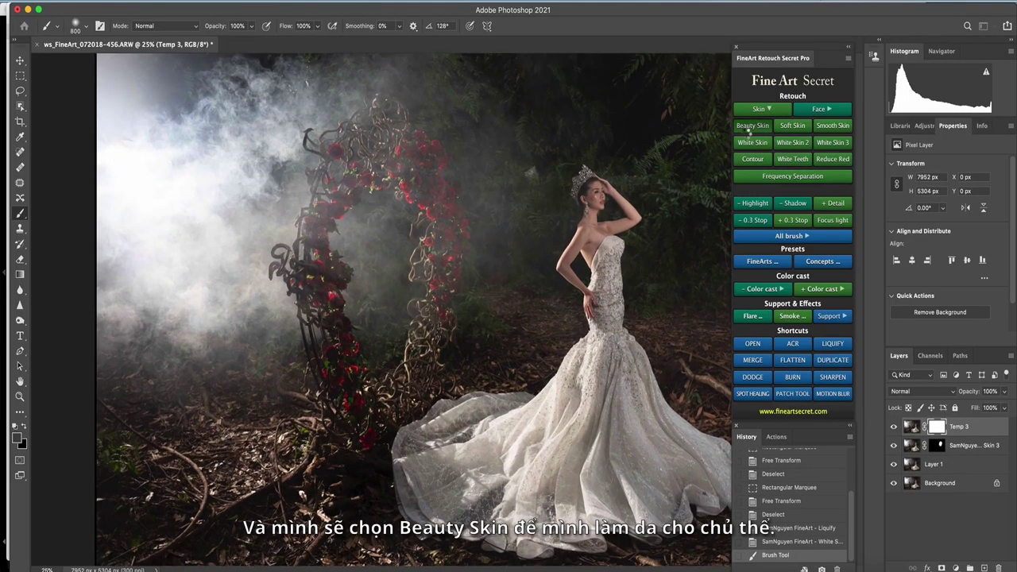
left_click_drag(456, 325, 608, 268)
left_click_drag(677, 381, 626, 303)
left_click_drag(580, 223, 607, 255)
key("Return")
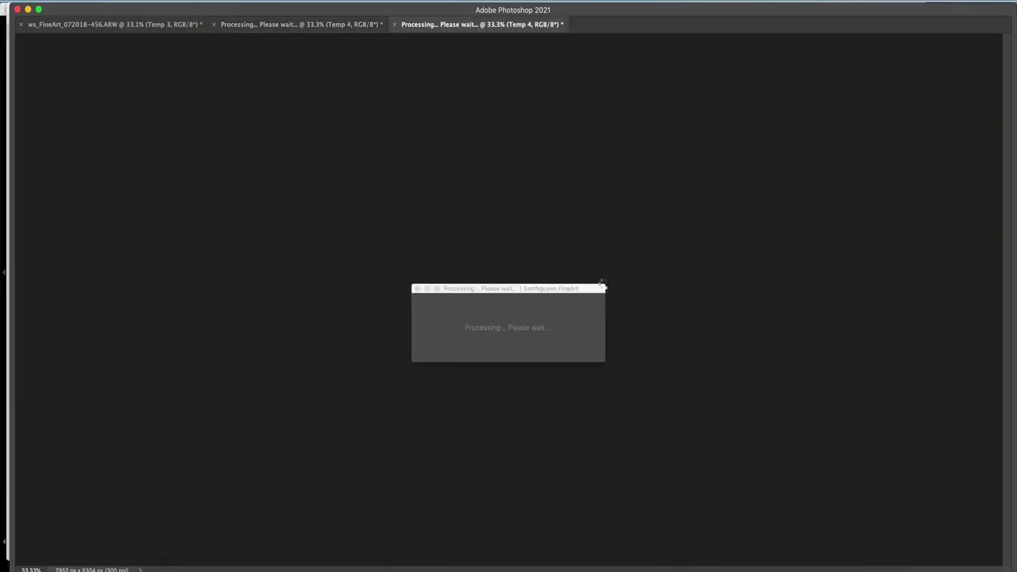
Paint the smoothing mask over the bride's forehead and cheek with a small brush, undoing the first stroke made at 150 px
key("super+plus")
key("super+plus")
key("super+plus")
key("super+plus")
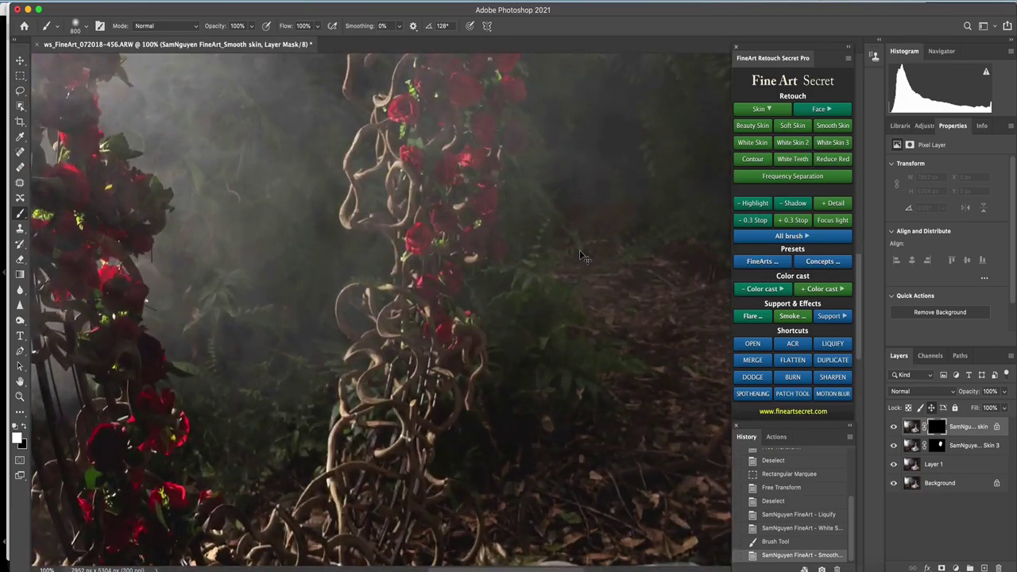
mouse_move(598, 280)
left_mouse_down()
mouse_move(484, 257)
mouse_move(465, 186)
left_mouse_up()
key("bracketleft")
key("bracketleft")
key("bracketleft")
key("bracketleft")
key("bracketleft")
key("bracketleft")
key("bracketleft")
key("bracketleft")
key("bracketleft")
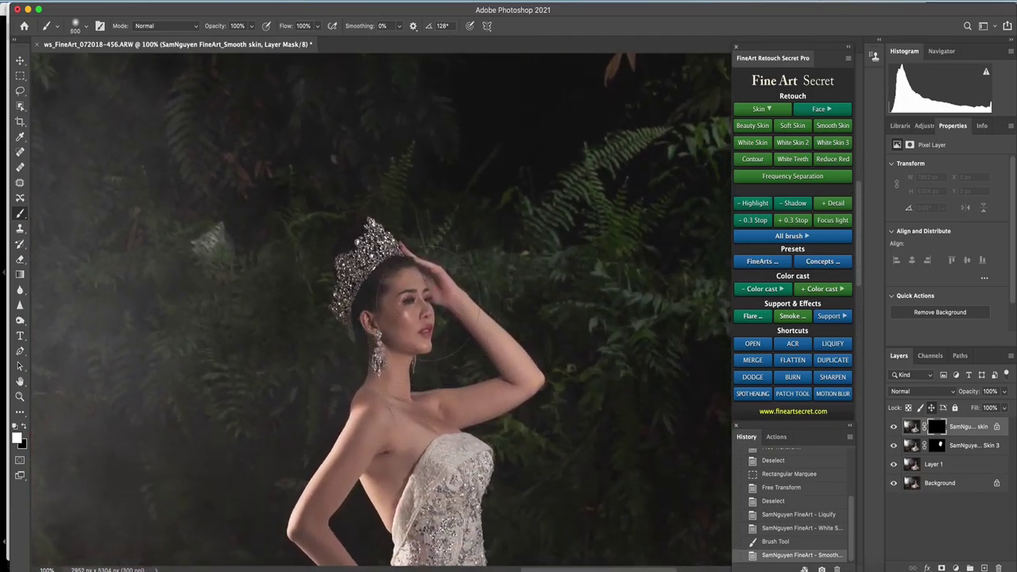
left_click(423, 310)
key("super+z")
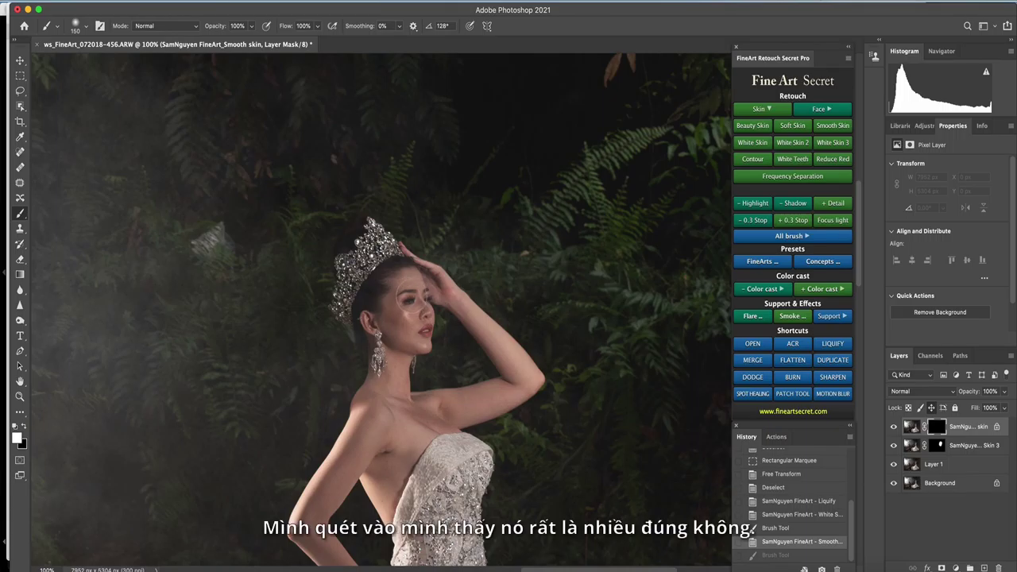
key("bracketleft")
key("bracketleft")
key("bracketleft")
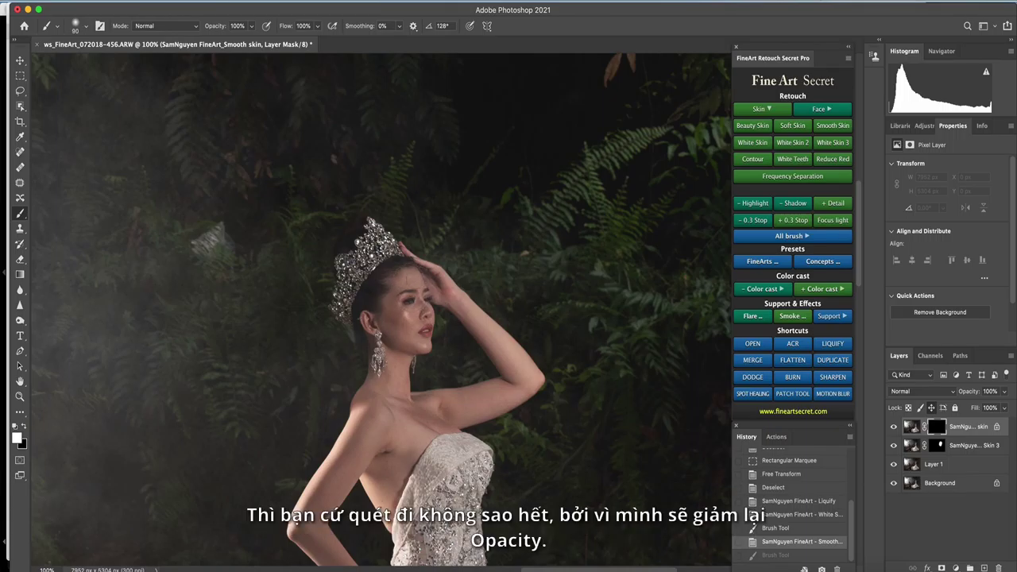
left_click(396, 295)
left_click_drag(392, 322, 406, 319)
left_click(410, 313)
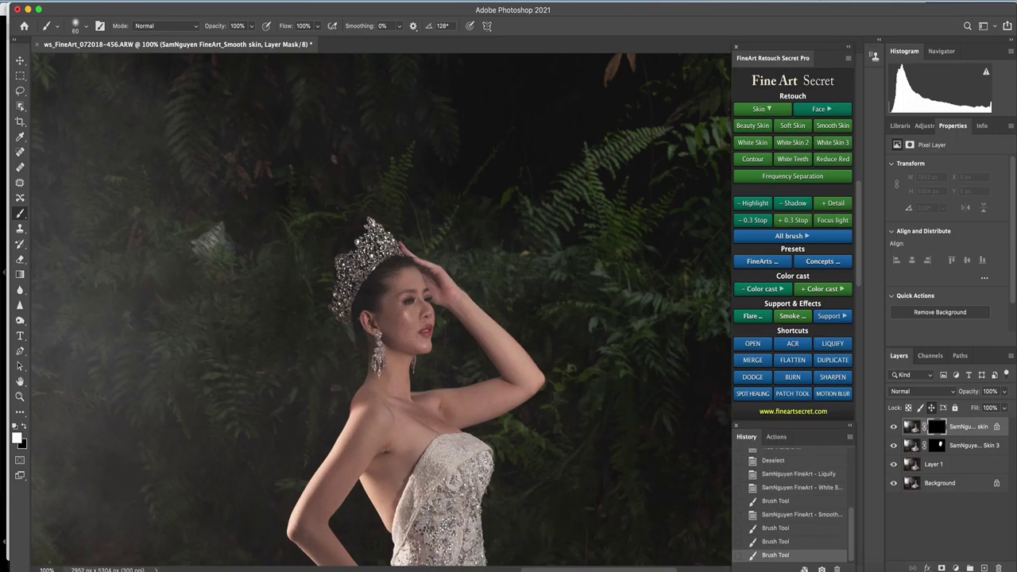
Paint the smoothing mask over the bride's lower face, neck, shoulder and underarm area with a small brush
key("bracketright")
key("bracketright")
left_click(404, 330)
key("bracketright")
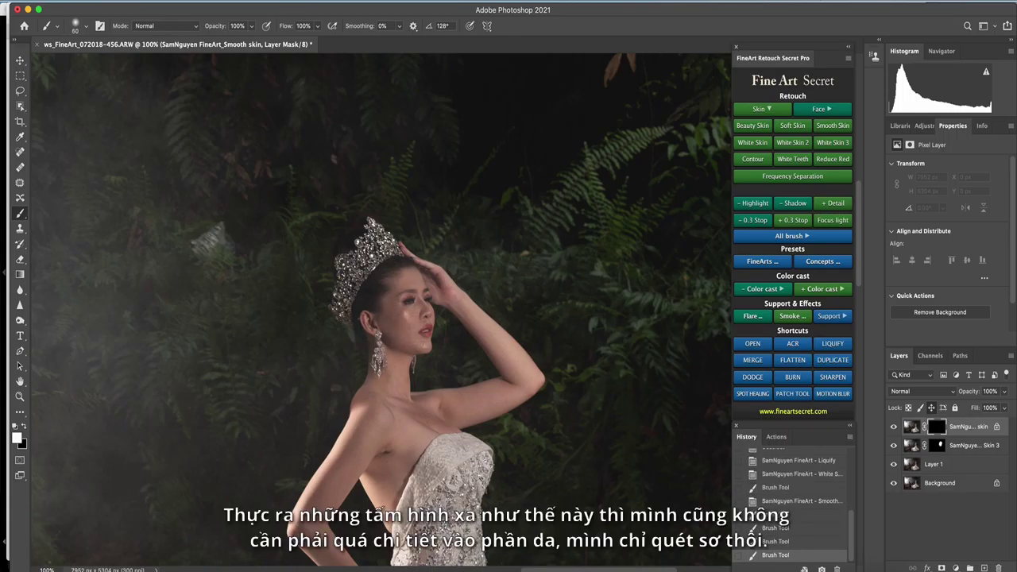
left_click(399, 370)
left_click_drag(399, 357, 389, 396)
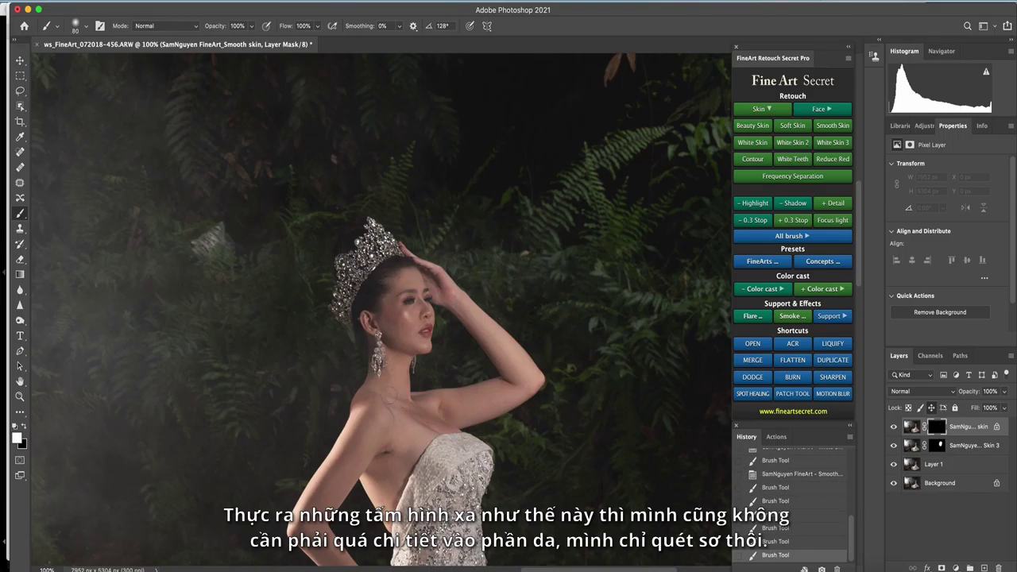
key("bracketleft")
mouse_move(404, 459)
left_mouse_down()
mouse_move(398, 473)
mouse_move(389, 457)
left_mouse_up()
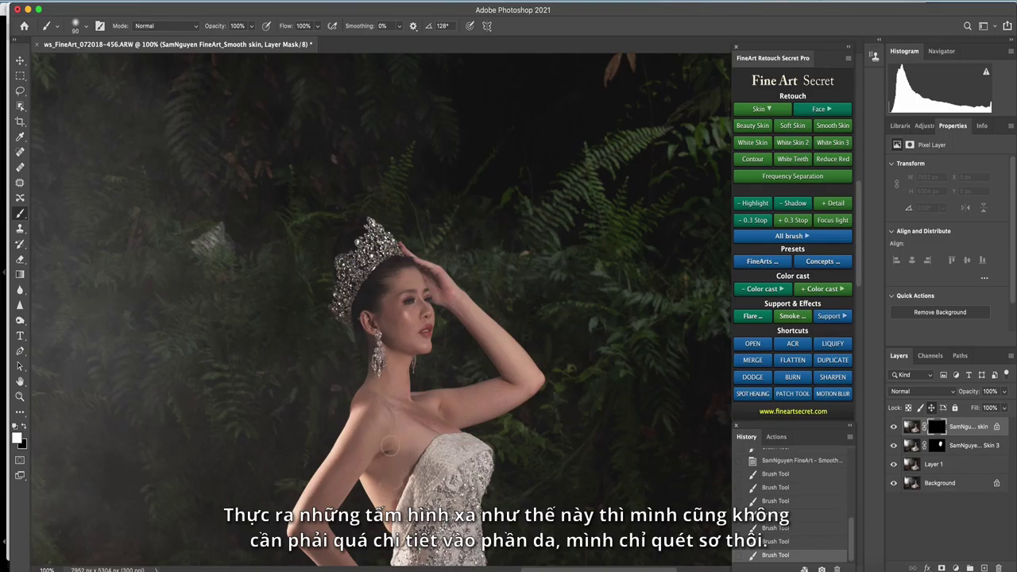
key("bracketright")
left_click(387, 459)
left_click_drag(388, 453, 385, 462)
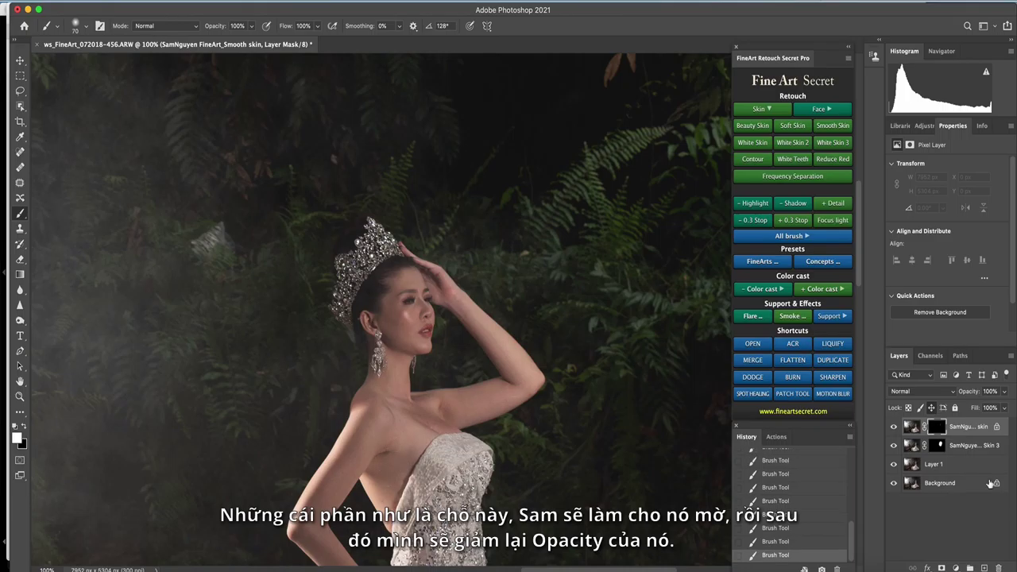
Lower the smooth-skin layer's opacity to 52% and brush the smoothing over the bride's arms, shoulders and chest
left_click(1004, 391)
left_click_drag(1004, 407, 981, 410)
key("bracketright")
key("bracketright")
mouse_move(457, 310)
left_mouse_down()
mouse_move(485, 401)
mouse_move(429, 417)
left_mouse_up()
left_click_drag(352, 508, 384, 391)
mouse_move(380, 343)
left_mouse_down()
mouse_move(383, 456)
mouse_move(410, 517)
left_mouse_up()
key("super+minus")
key("super+minus")
key("super+minus")
key("super+minus")
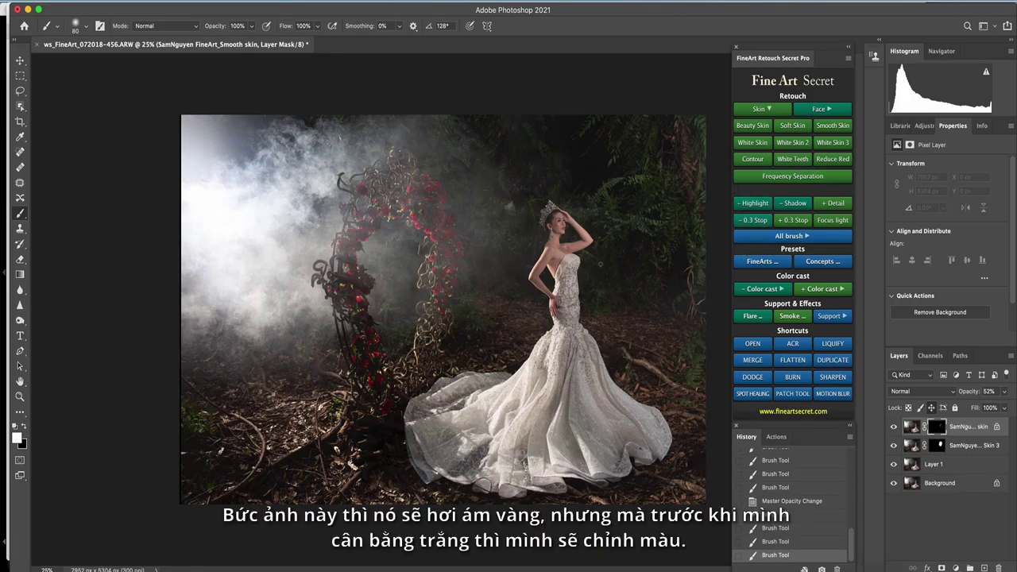
Apply the Forest Green+ FineArts preset and toggle its layer off and on to compare before and after
left_click(752, 261)
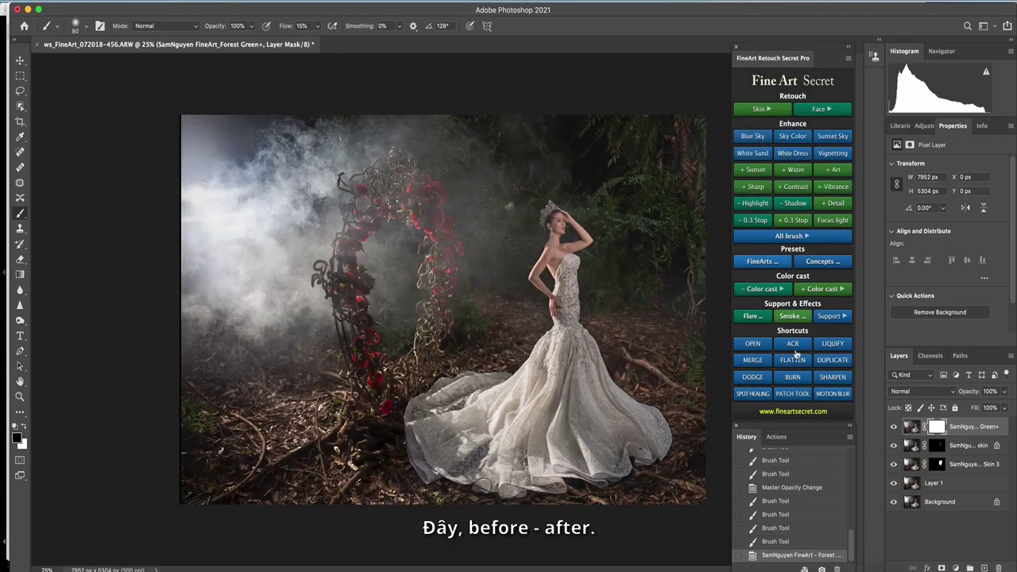
left_click(893, 427)
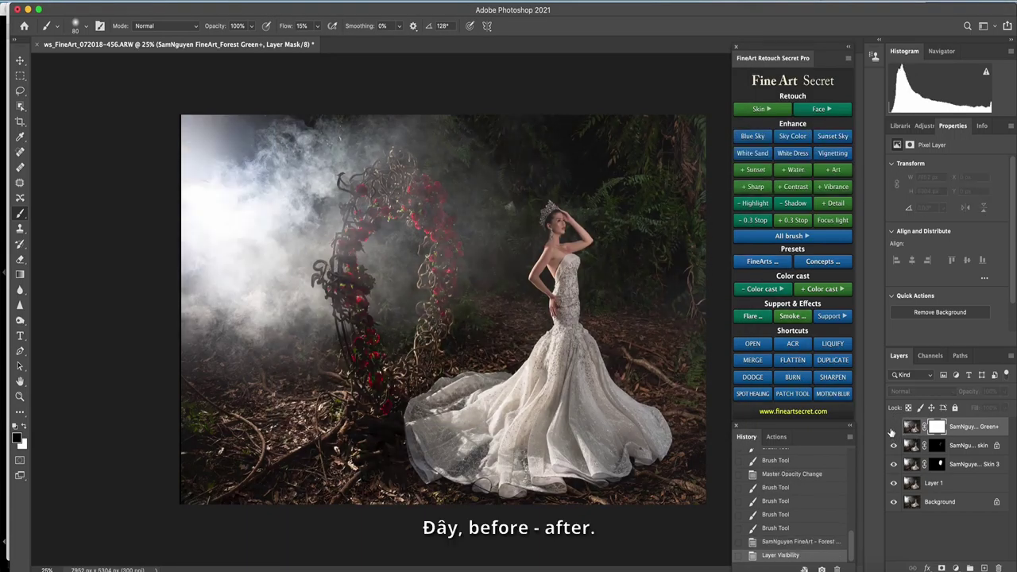
left_click(893, 427)
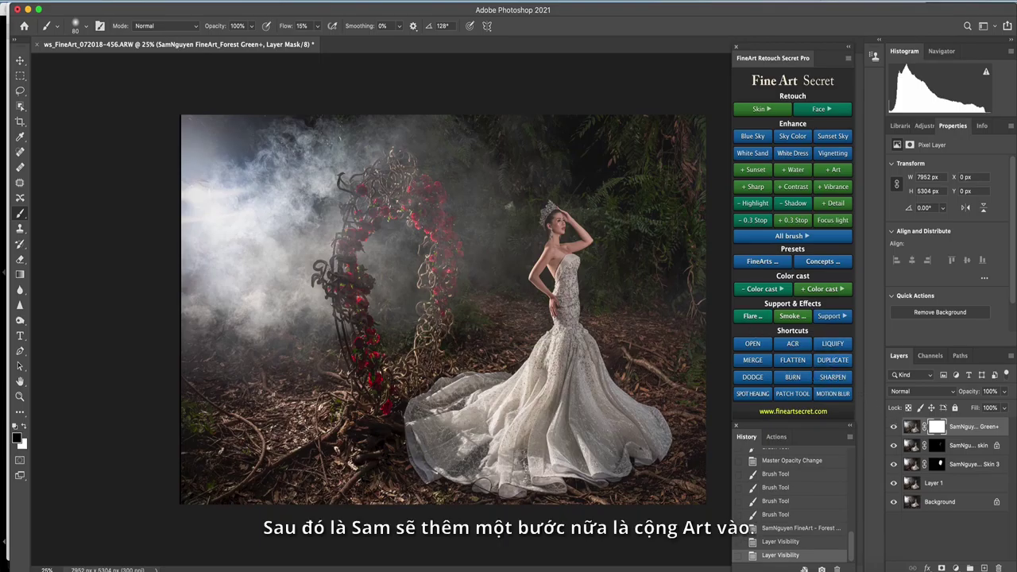
Add the Art+ enhancement to the photo and reduce its layer opacity to 37%
left_click(833, 171)
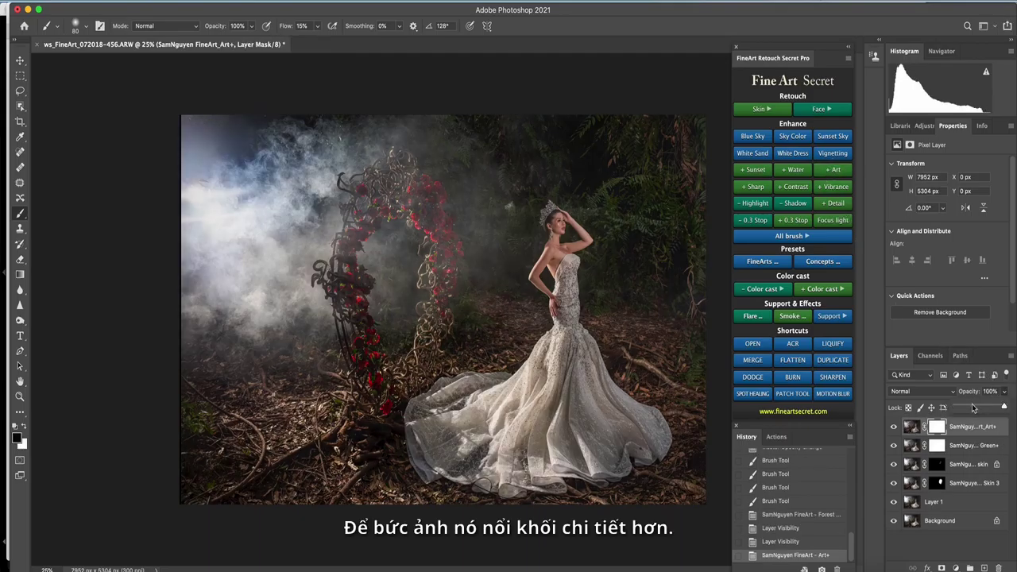
left_click(974, 407)
left_click_drag(973, 408, 975, 408)
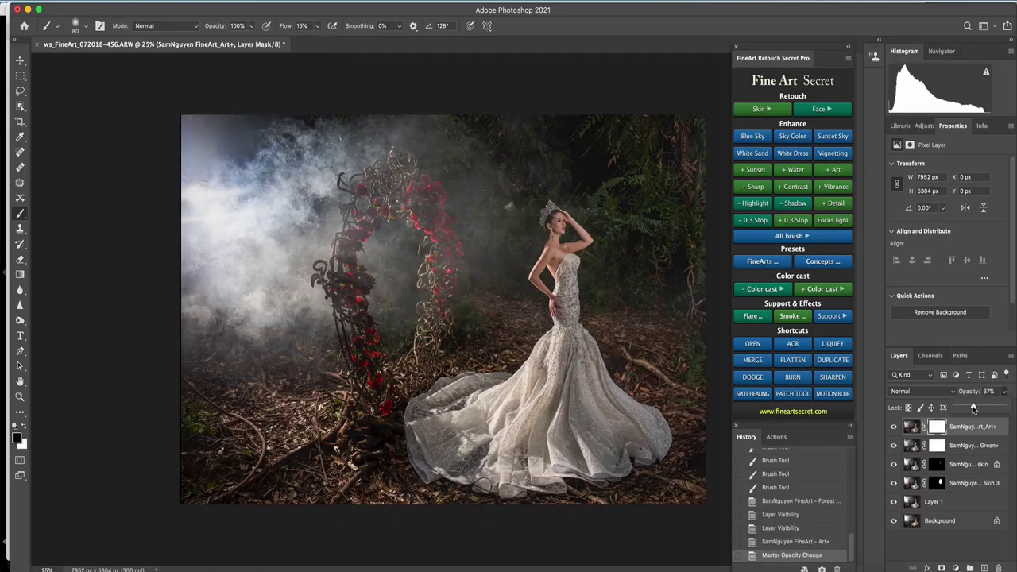
Toggle the Art+ layer off and on to compare, and add the Contrast+ enhancement to the photo
left_click(892, 429)
left_click(890, 432)
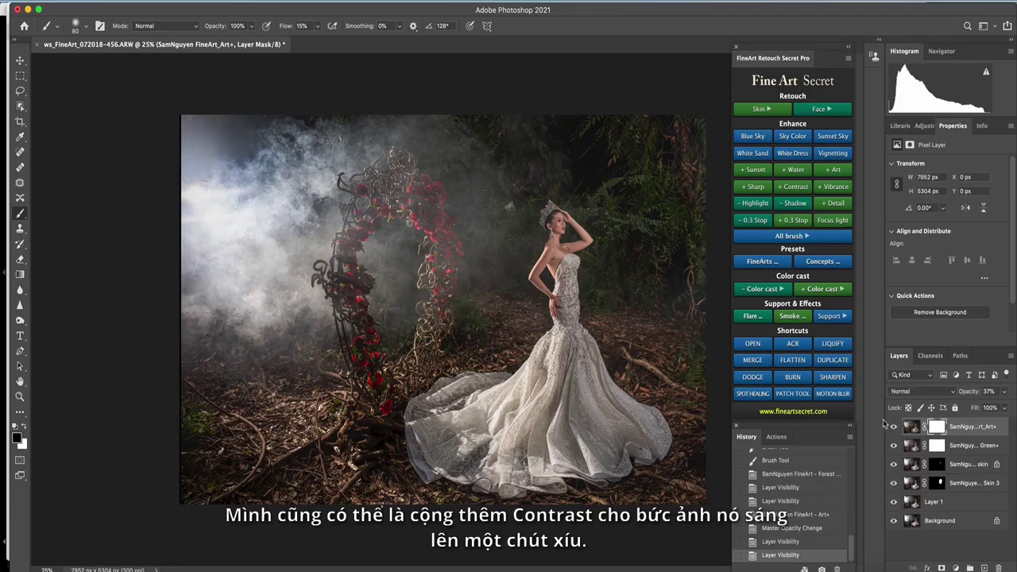
left_click(785, 187)
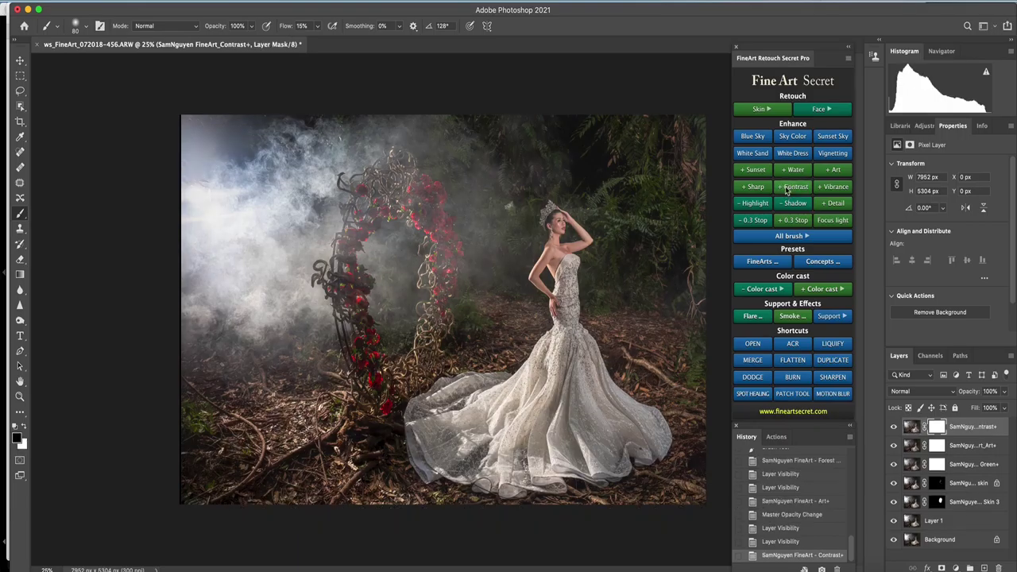
Group the Forest Green+, Art+ and Contrast+ layers and toggle the group's visibility to compare before and after
left_click(970, 466, "shift")
key("ctrl+g")
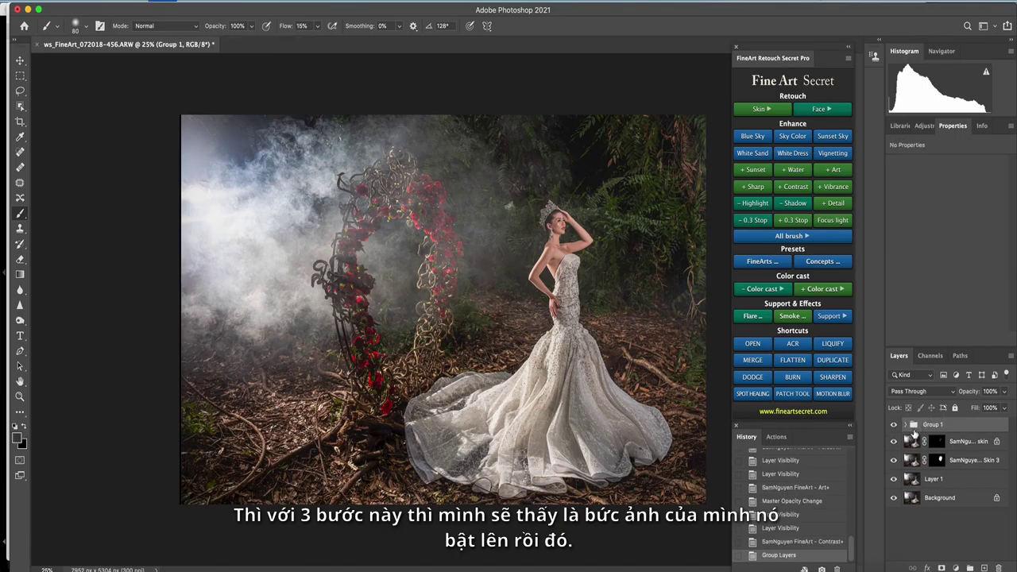
left_click(894, 424)
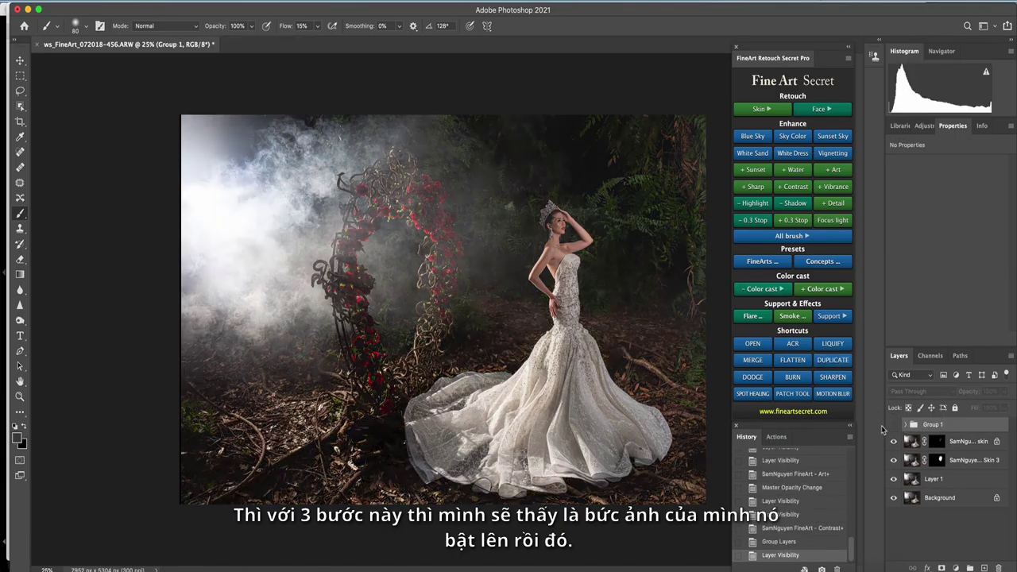
left_click(894, 424)
left_click(894, 426)
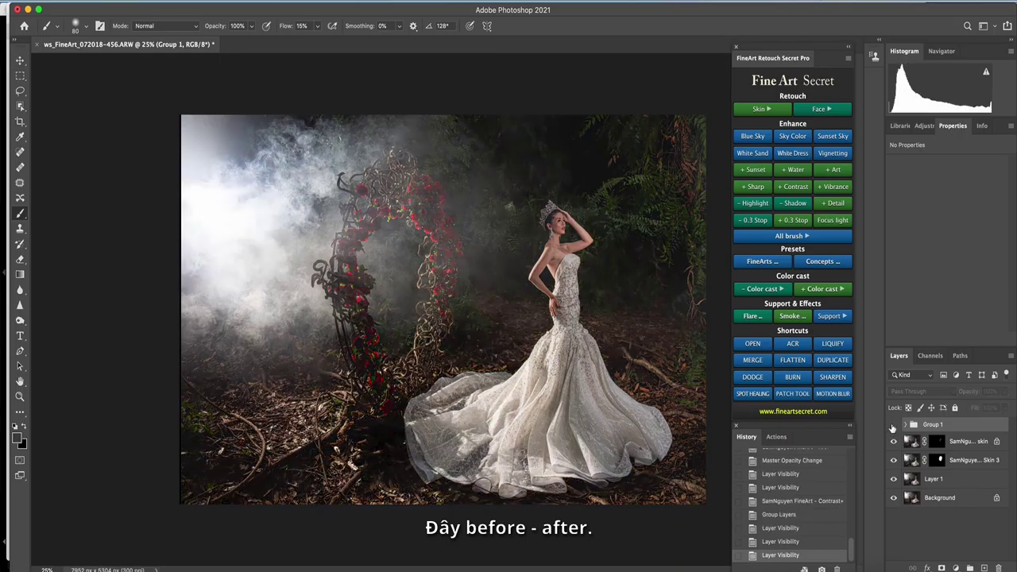
left_click(893, 425)
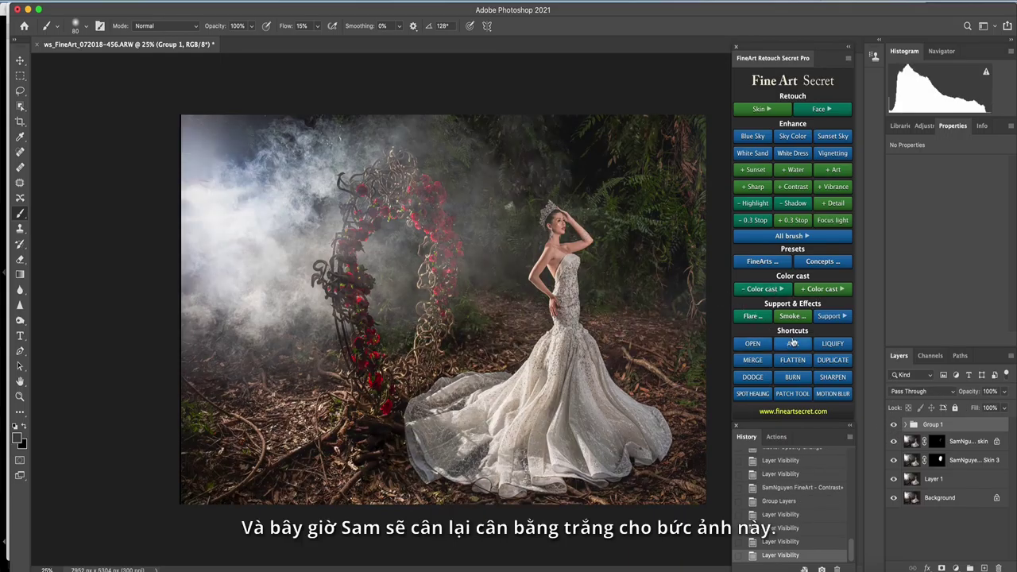
Apply the minus White balance color-cast correction and toggle its layer off and on to compare
left_click(772, 291)
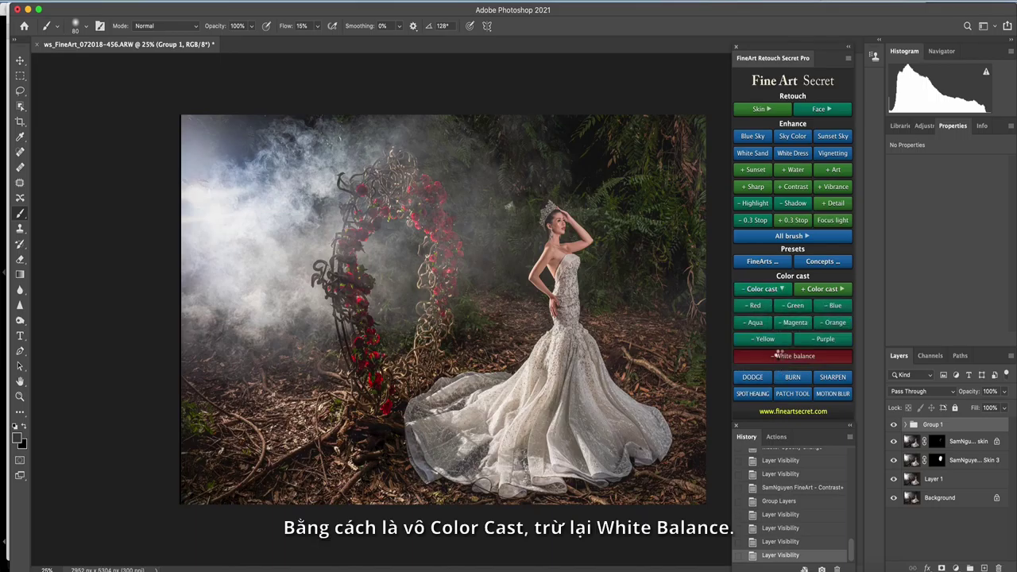
left_click(782, 354)
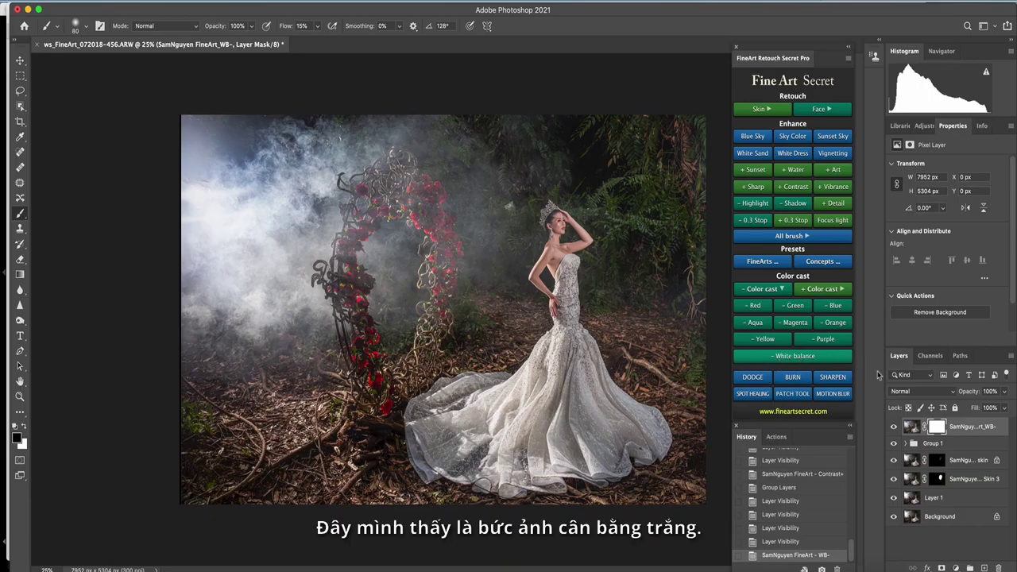
left_click(893, 427)
left_click(893, 427)
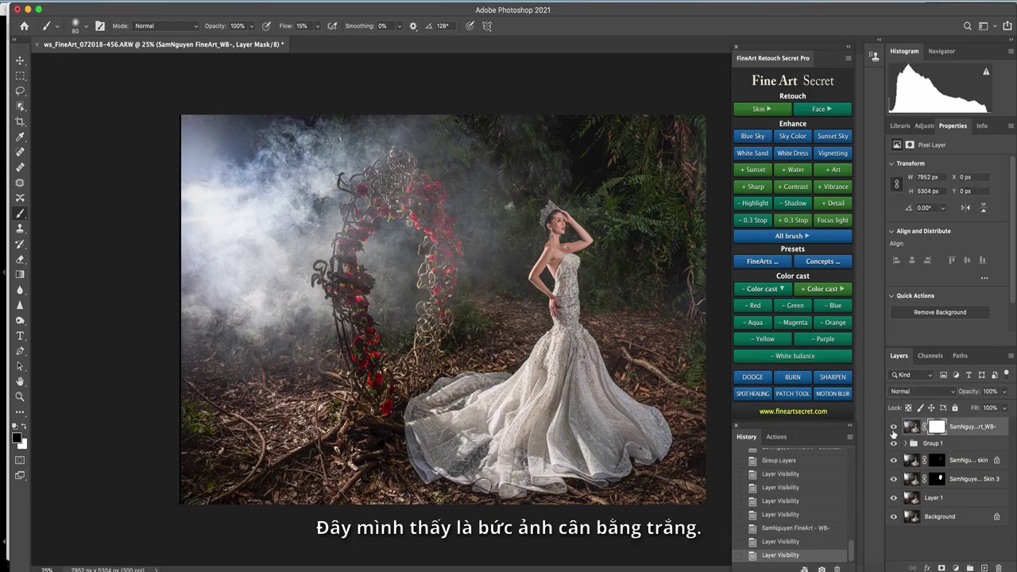
Merge all layers above the Background into a single layer and toggle its visibility to compare with the original
left_click(966, 502, "shift")
key("super+g")
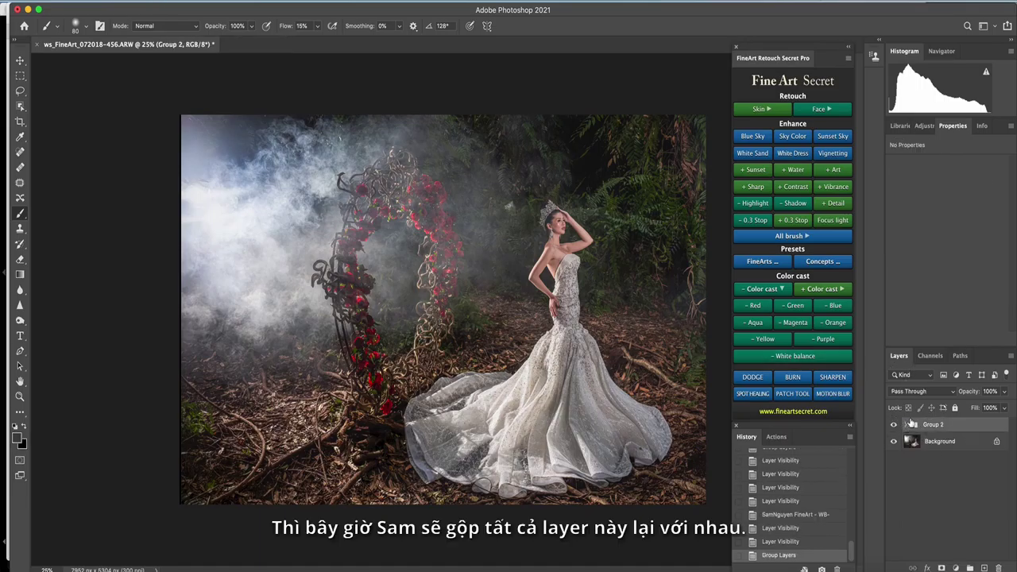
key("super+e")
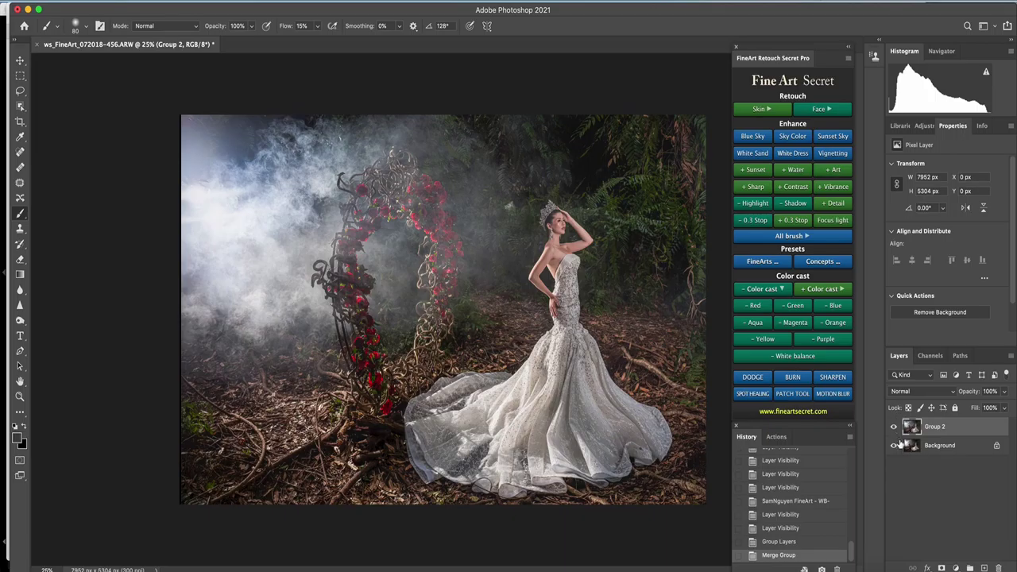
left_click(893, 427)
left_click(893, 428)
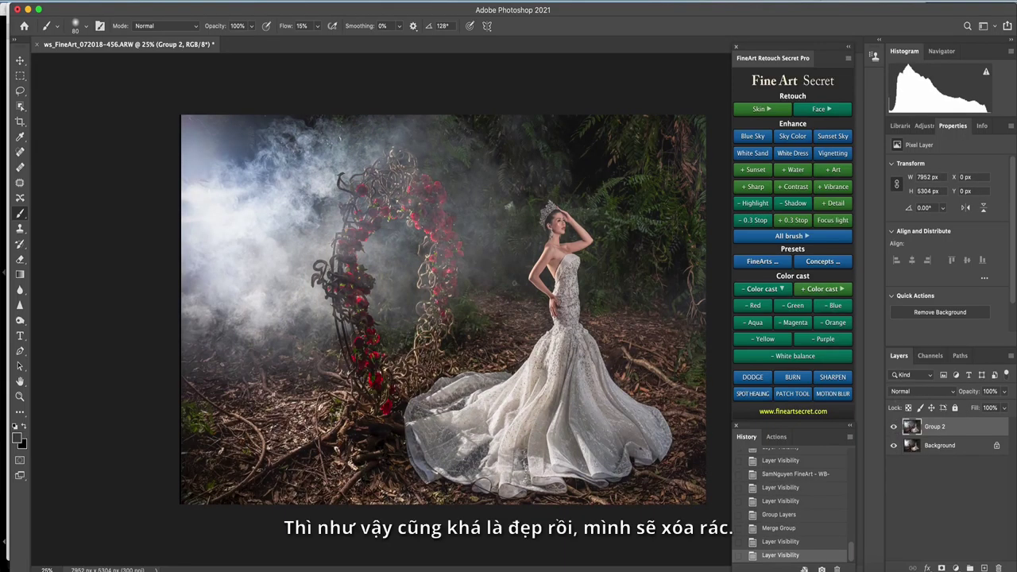
Lasso a small distracting spot in the dark background beside the bride's crown, fill the selection and deselect
key("l")
mouse_move(512, 215)
left_mouse_down()
mouse_move(527, 205)
mouse_move(501, 200)
mouse_move(508, 216)
left_mouse_up()
key("shift+BackSpace")
key("Return")
key("super+d")
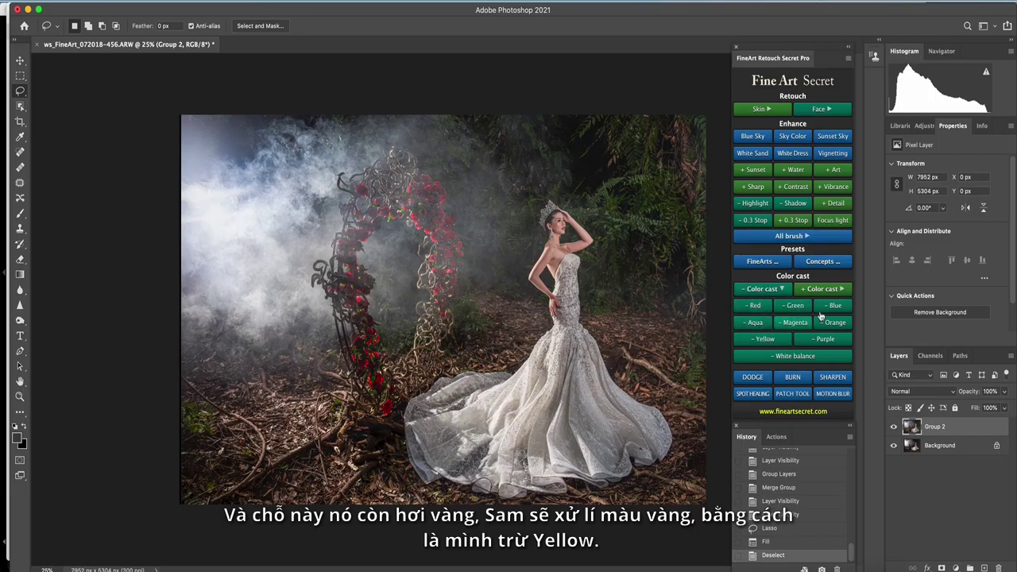
Apply the minus Yellow color-cast correction twice and group the two correction layers
left_click(759, 340)
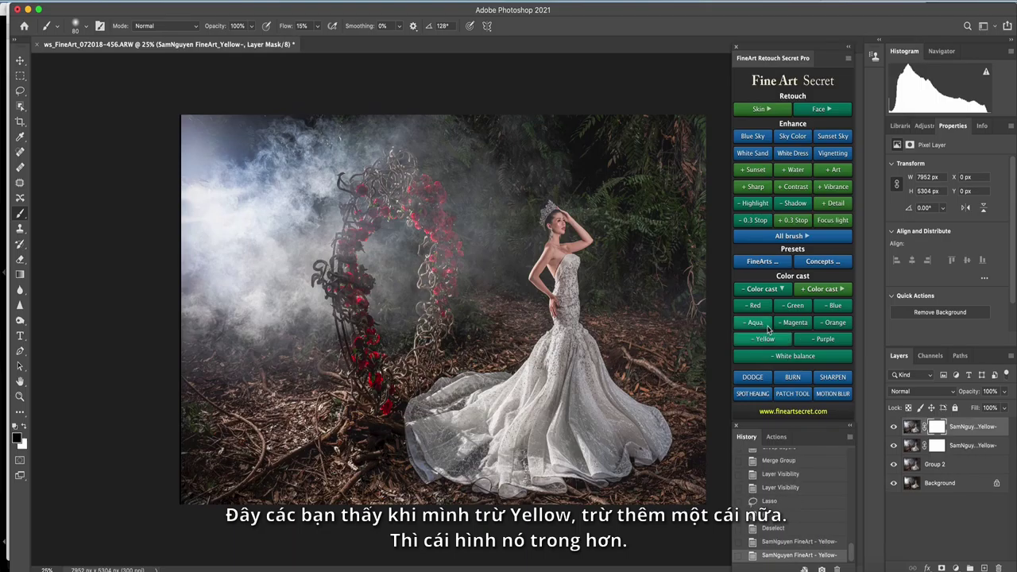
left_click(935, 450)
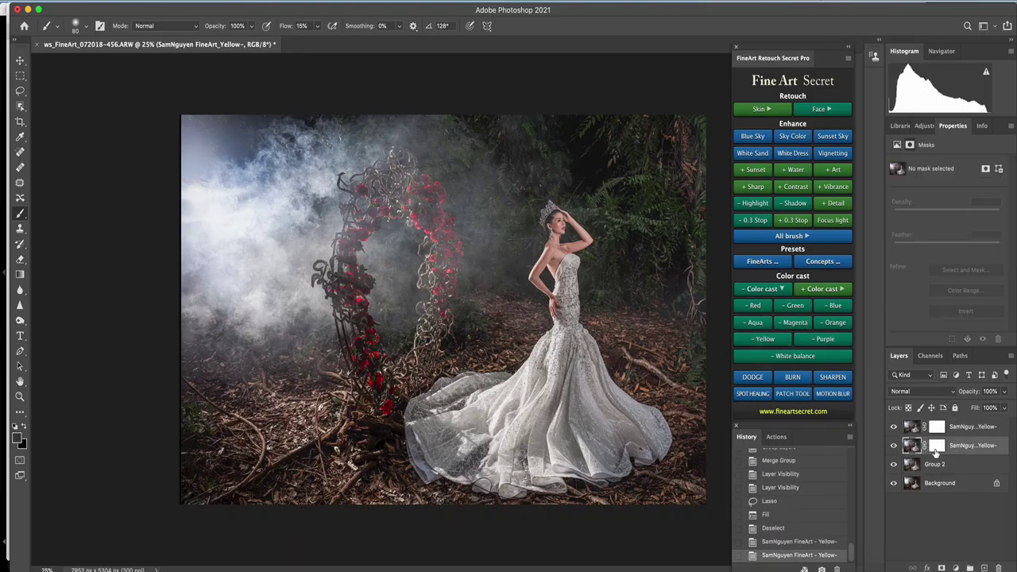
left_click(936, 427, "shift")
left_click(937, 428, "shift")
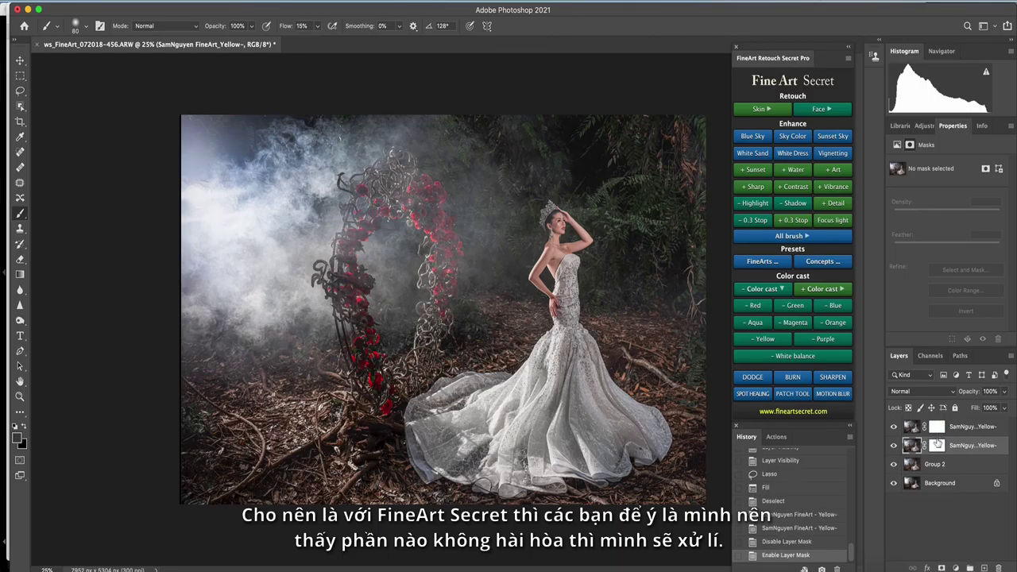
left_click(913, 429, "super")
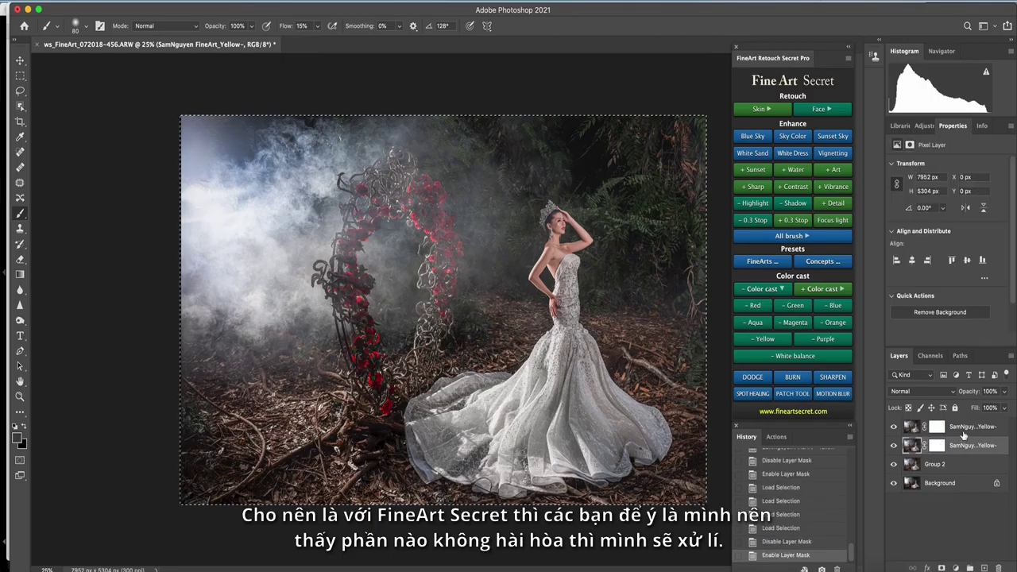
left_click(963, 428, "shift")
key("ctrl+g")
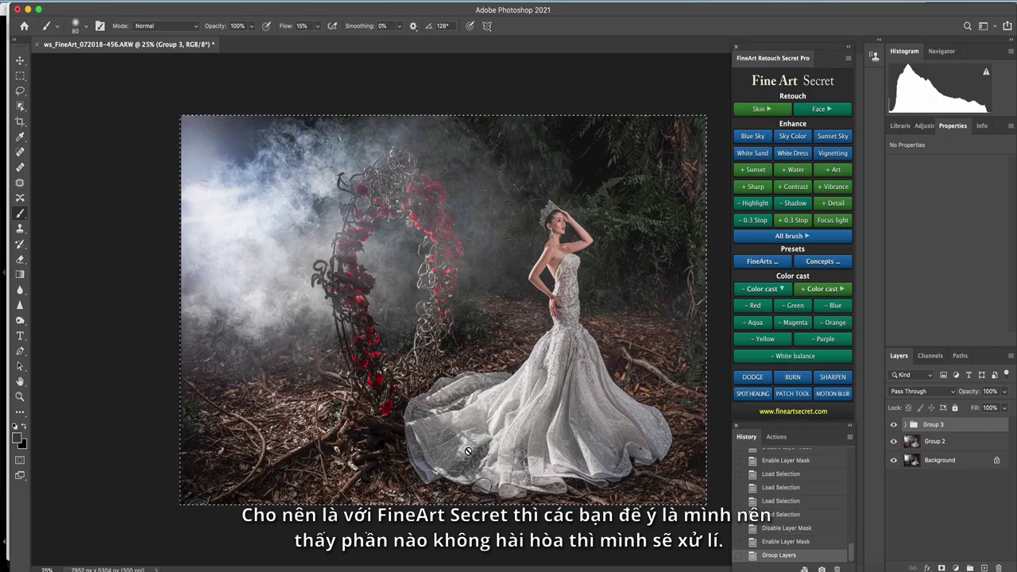
Toggle the yellow-correction group off and on to compare the gown's color cast
left_click(893, 424)
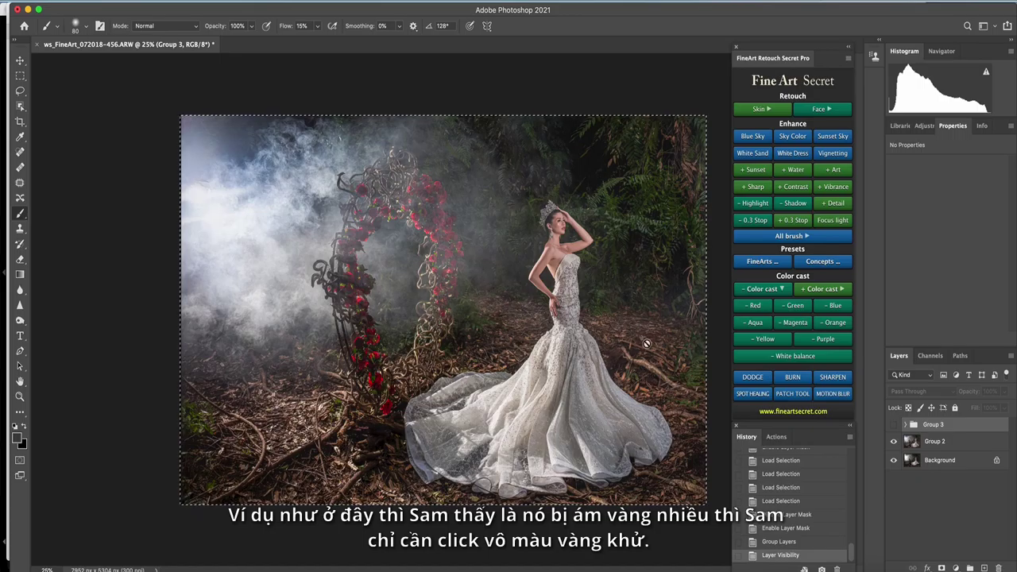
left_click(895, 425)
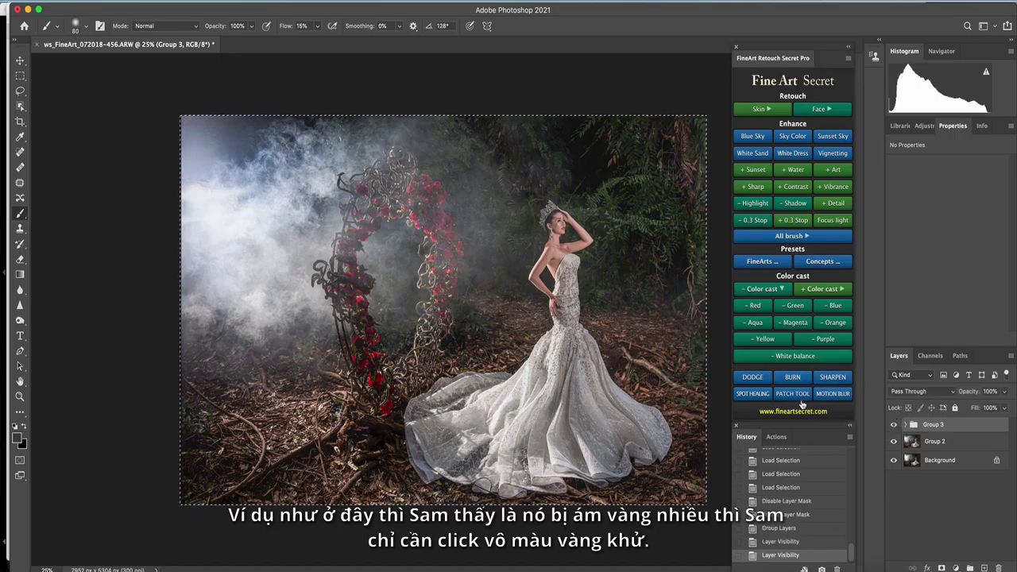
left_click(892, 427)
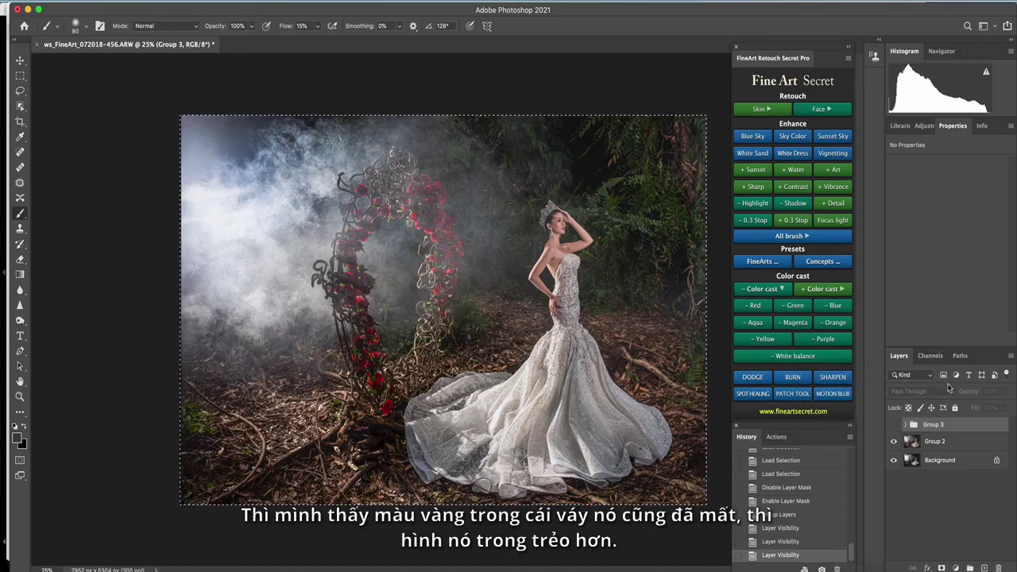
left_click(892, 427)
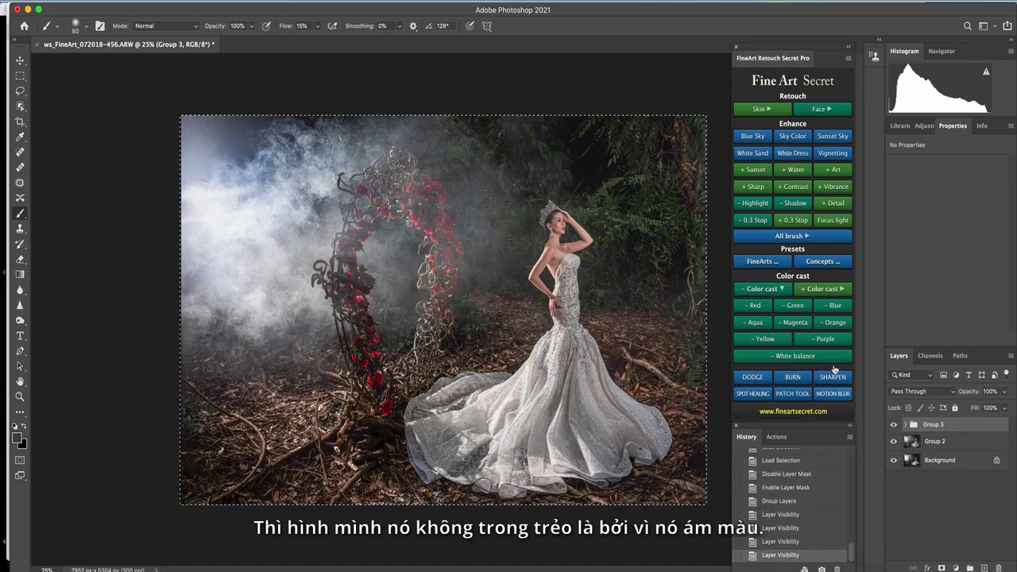
Add a brushable Contrast+ layer and paint it over the front of the gown from the bodice down the skirt
left_click(781, 237)
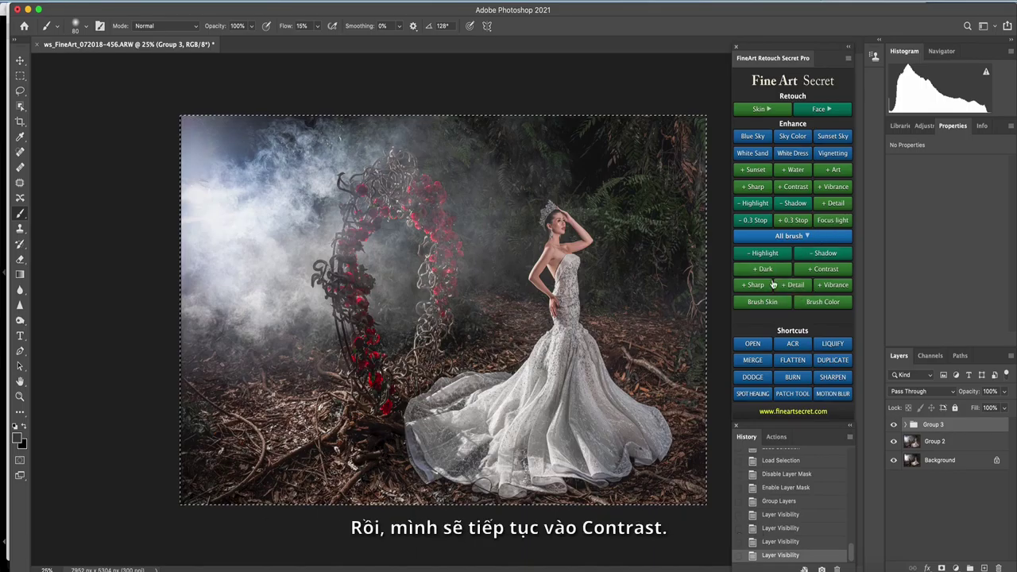
left_click(810, 269)
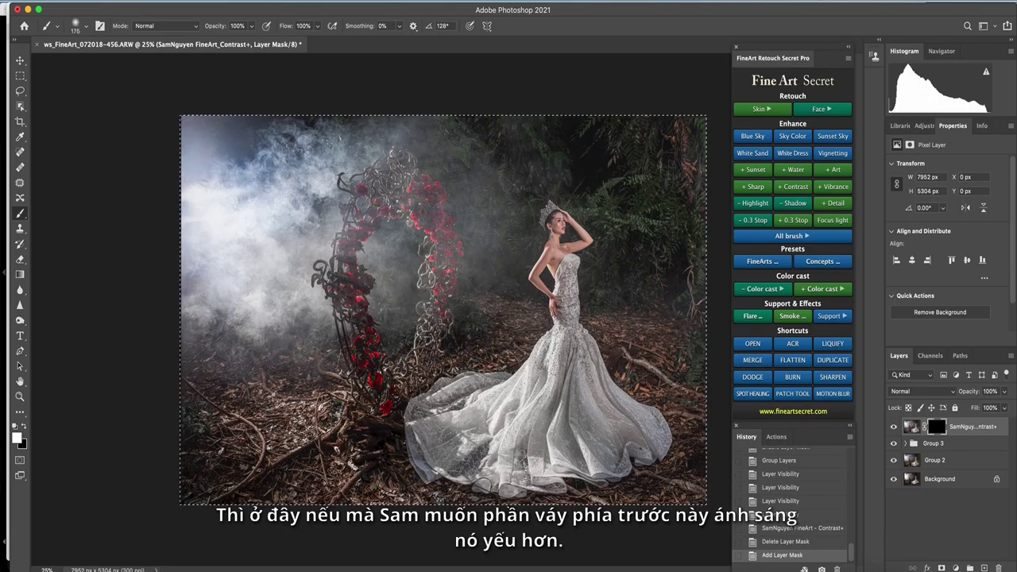
key("]")
mouse_move(568, 267)
left_mouse_down()
mouse_move(587, 387)
mouse_move(639, 429)
mouse_move(619, 441)
mouse_move(569, 375)
mouse_move(556, 441)
mouse_move(534, 421)
mouse_move(540, 397)
left_mouse_up()
key("]")
key("]")
key("[")
key("[")
key("[")
key("[")
left_click_drag(556, 350, 553, 381)
key("]")
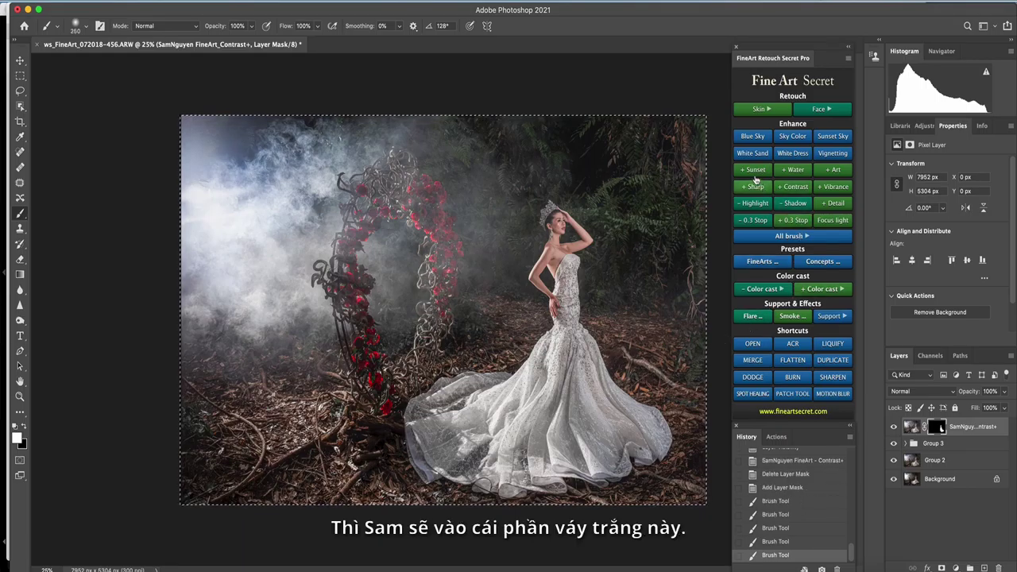
Add the White Dress enhancement, compare it off and on, and lower its layer opacity to 45%
left_click(786, 159)
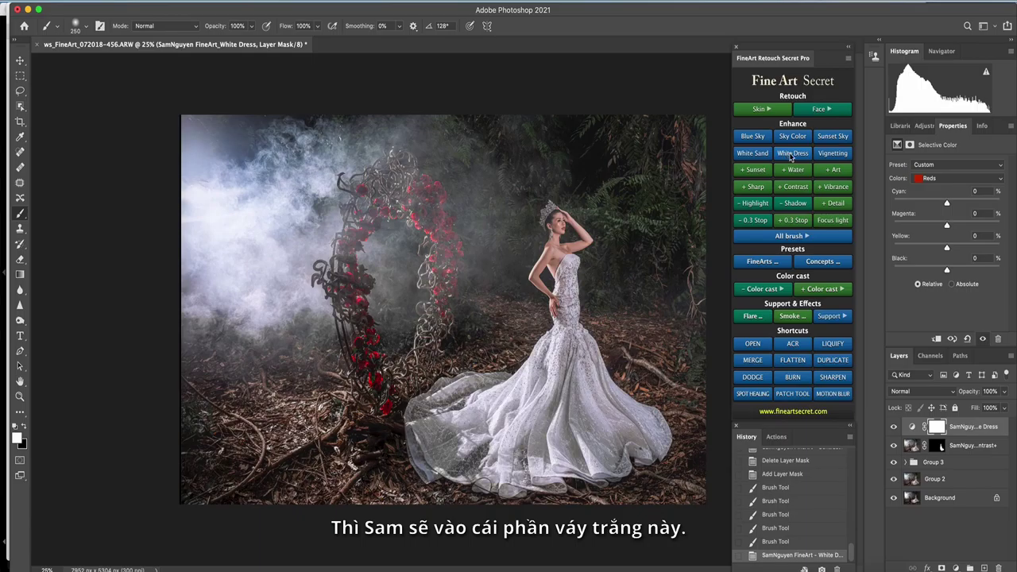
left_click(894, 427)
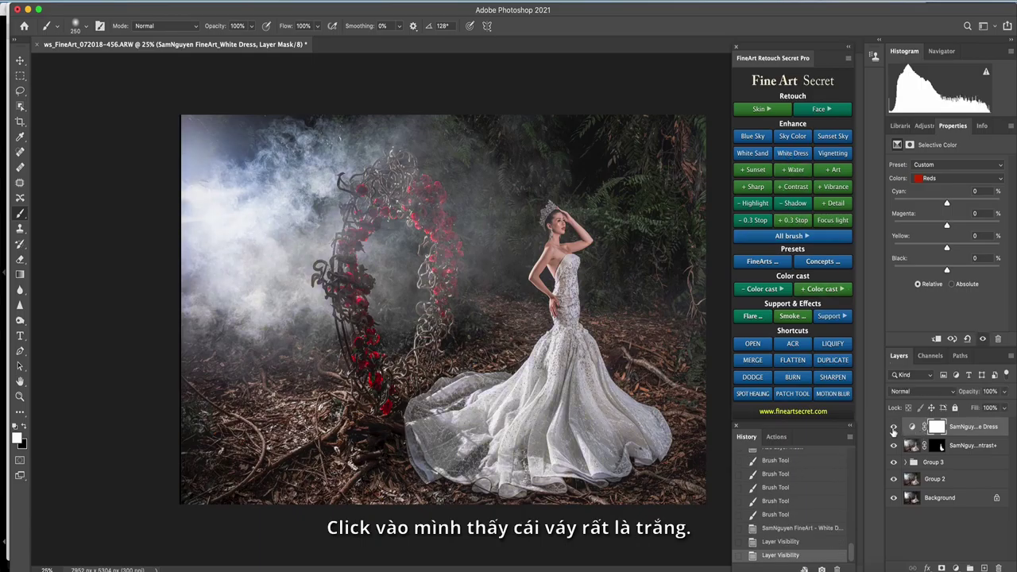
left_click(894, 427)
left_click(1003, 391)
left_click_drag(985, 409, 974, 413)
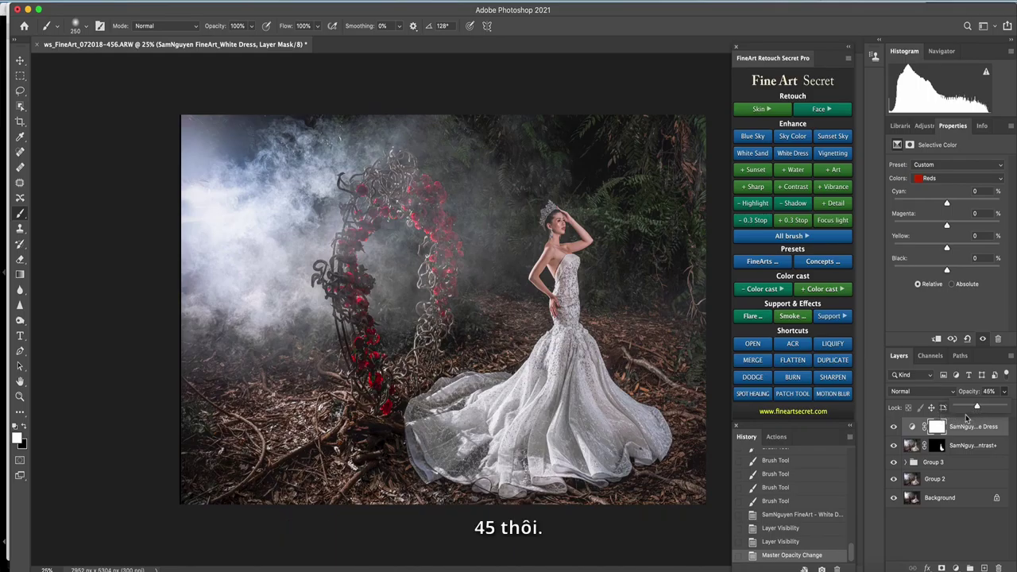
Enlarge the brush to 3400 and paint black on the White Dress mask over the smoke and floral arch
left_click(314, 132)
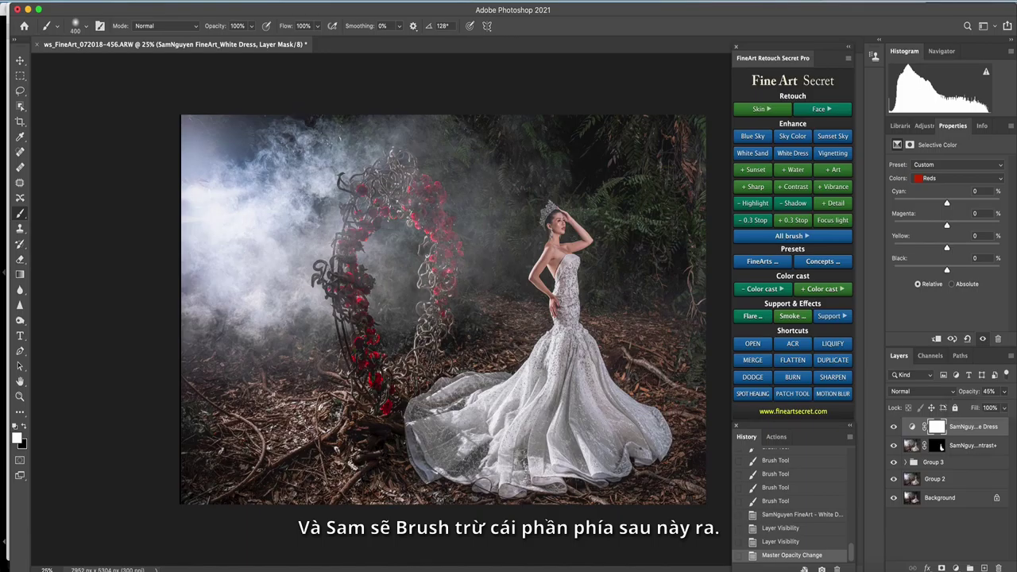
key("bracketright")
key("bracketright")
key("bracketright")
key("bracketright")
key("bracketright")
key("bracketright")
key("bracketright")
key("bracketright")
key("bracketright")
key("bracketright")
key("bracketright")
key("bracketright")
key("bracketright")
key("bracketright")
key("bracketright")
key("bracketright")
key("bracketright")
key("bracketright")
key("bracketright")
key("bracketright")
key("bracketright")
key("bracketright")
key("bracketright")
key("bracketright")
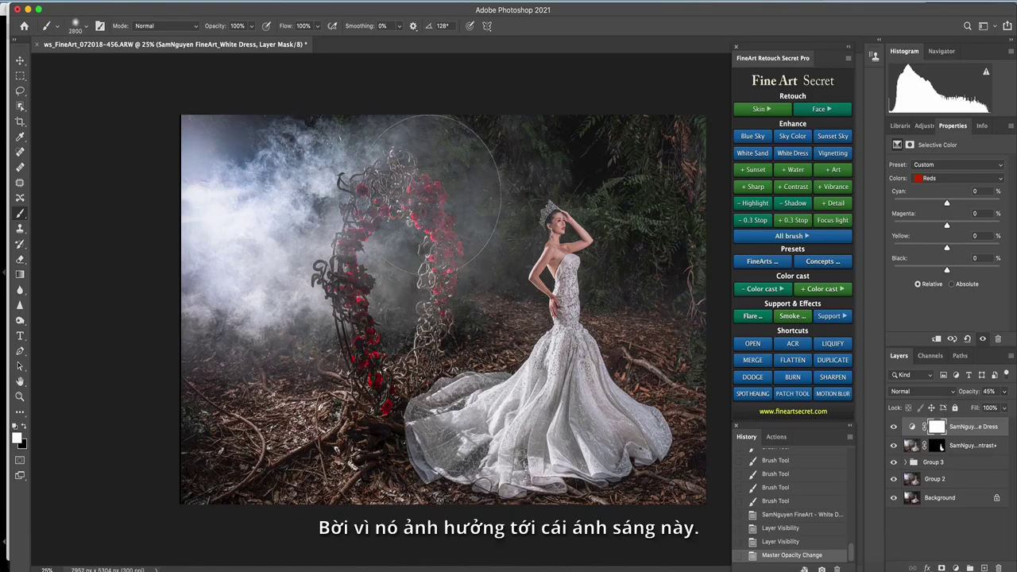
left_click(325, 230)
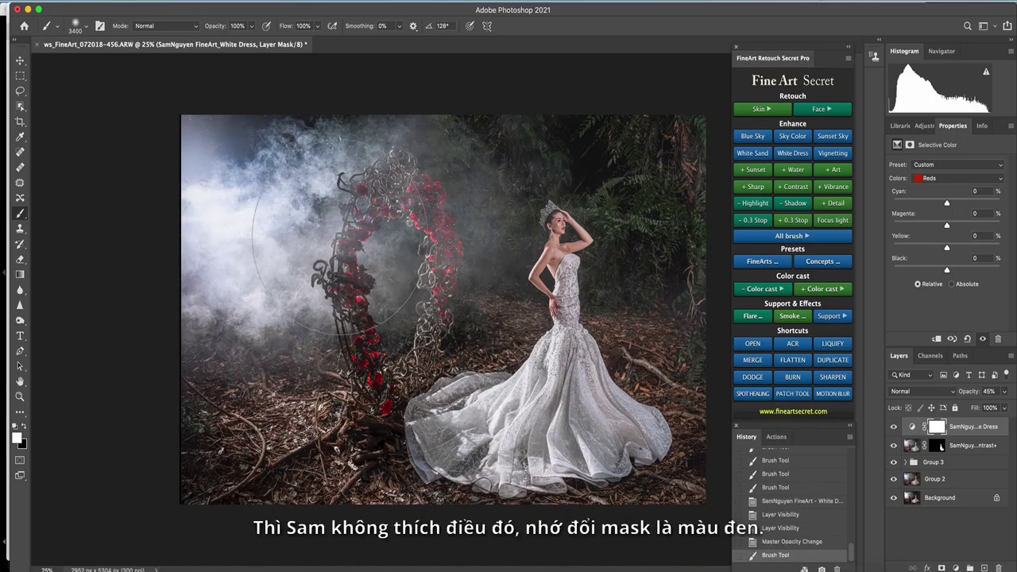
key("x")
mouse_move(255, 216)
left_mouse_down()
mouse_move(373, 176)
mouse_move(216, 246)
mouse_move(581, 93)
mouse_move(631, 124)
mouse_move(249, 472)
mouse_move(245, 282)
left_mouse_up()
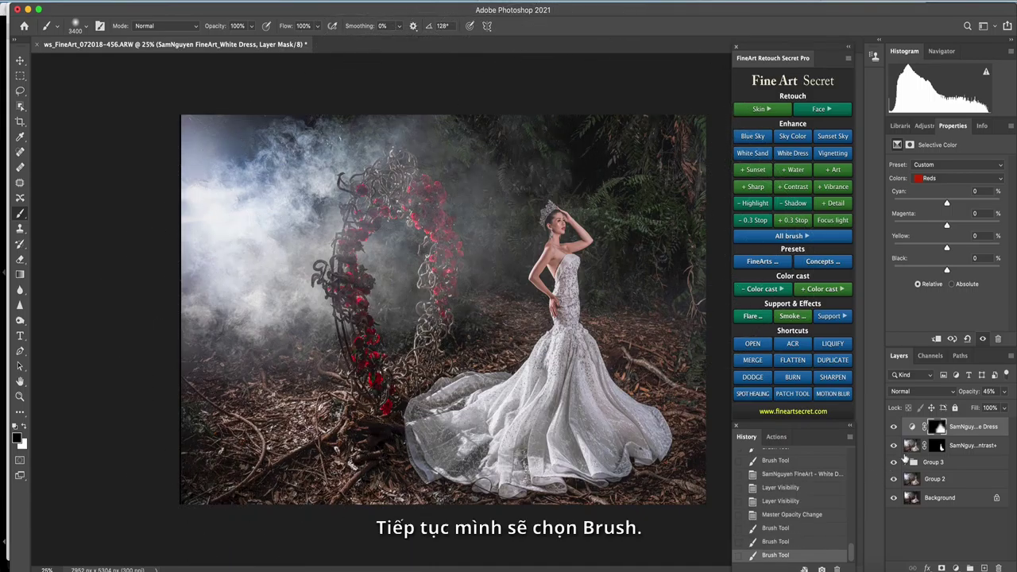
Add another brushable Contrast+ layer and paint it with a much smaller brush over the train's folds nearest the arch
left_click(775, 236)
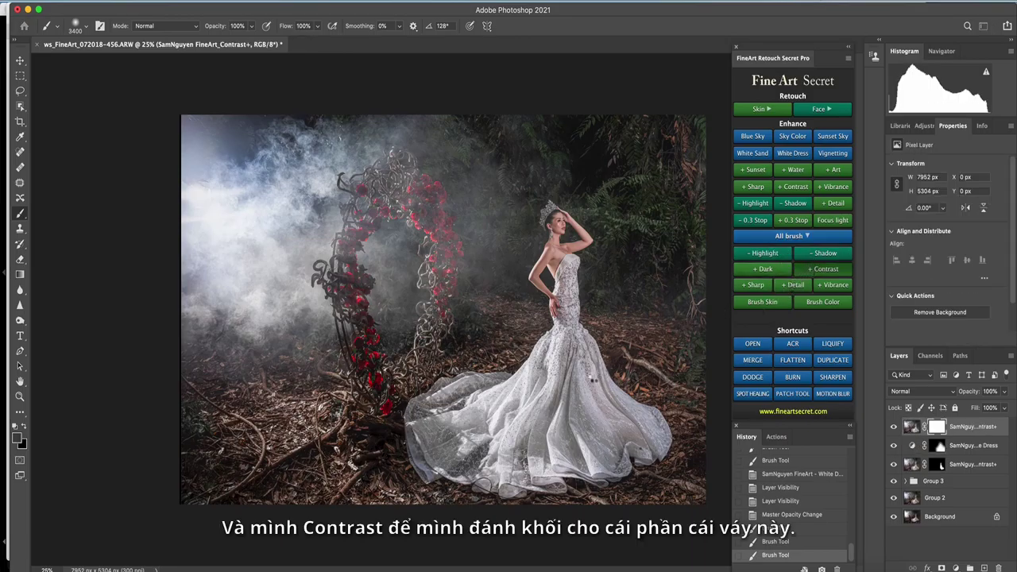
key("[")
key("[")
key("[")
key("[")
key("[")
key("[")
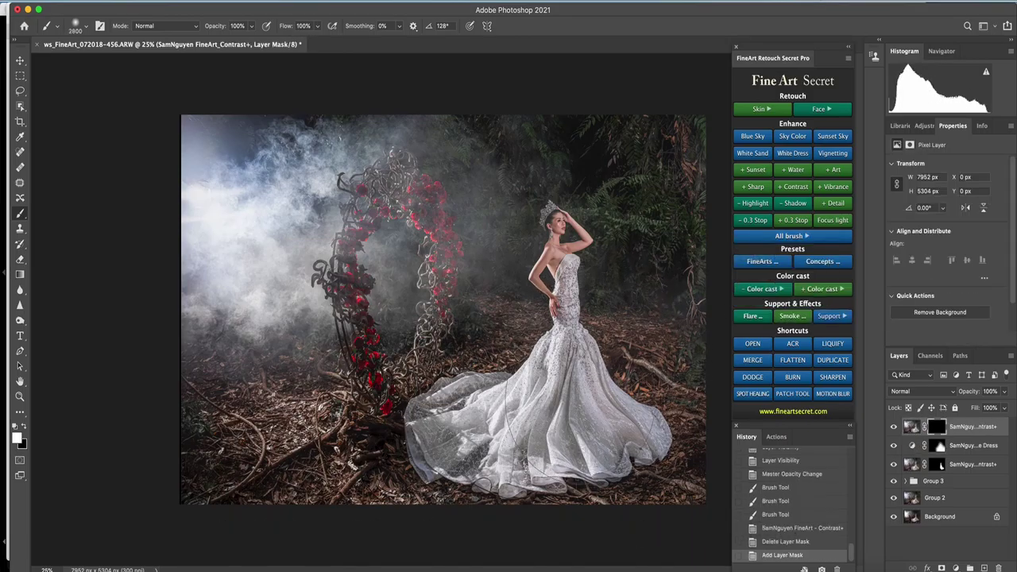
key("[")
key("[")
key("[")
key("[")
key("[")
key("[")
key("[")
key("[")
key("[")
key("[")
key("[")
key("[")
key("[")
key("[")
key("[")
key("[")
key("[")
key("[")
key("[")
key("[")
left_click_drag(411, 435, 438, 416)
left_click_drag(421, 449, 455, 434)
left_click_drag(445, 453, 475, 430)
Paint the contrast mask over the skirt's middle folds and the side away from the arch, enlarging the brush to 100
left_click_drag(564, 397, 577, 346)
left_click_drag(571, 414, 572, 380)
left_click_drag(611, 432, 582, 381)
key("]")
mouse_move(649, 450)
left_mouse_down()
mouse_move(634, 426)
mouse_move(612, 437)
left_mouse_up()
left_click_drag(595, 342, 596, 361)
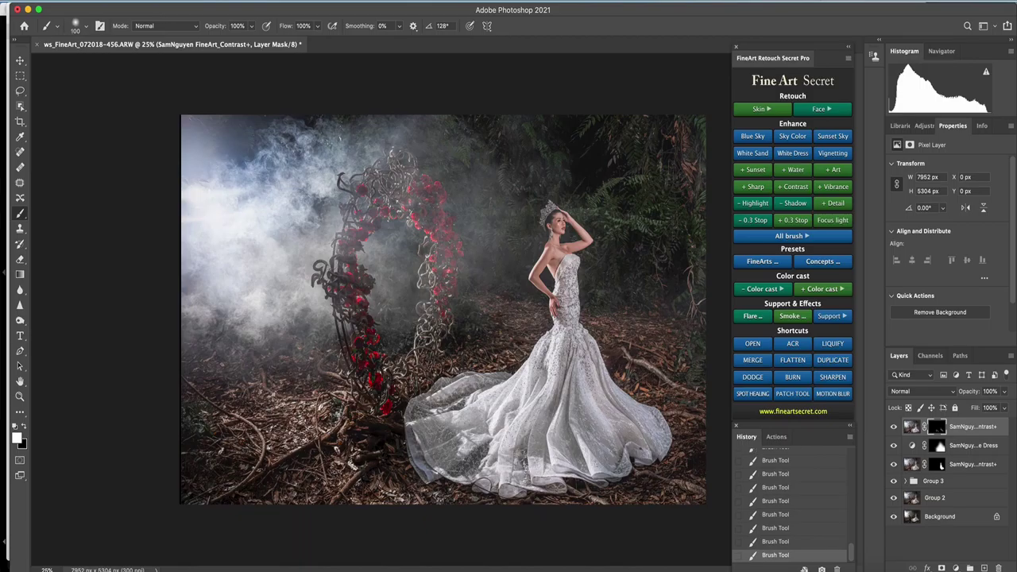
Compare the top Contrast+ layer off and on, and merge all layers above Group 2 into one
left_click(893, 427)
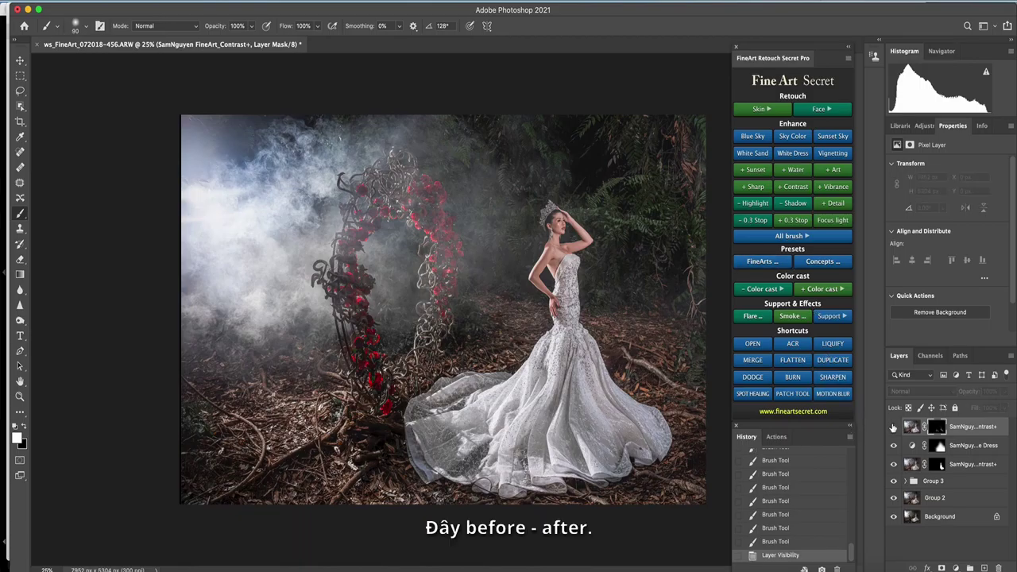
left_click(894, 426)
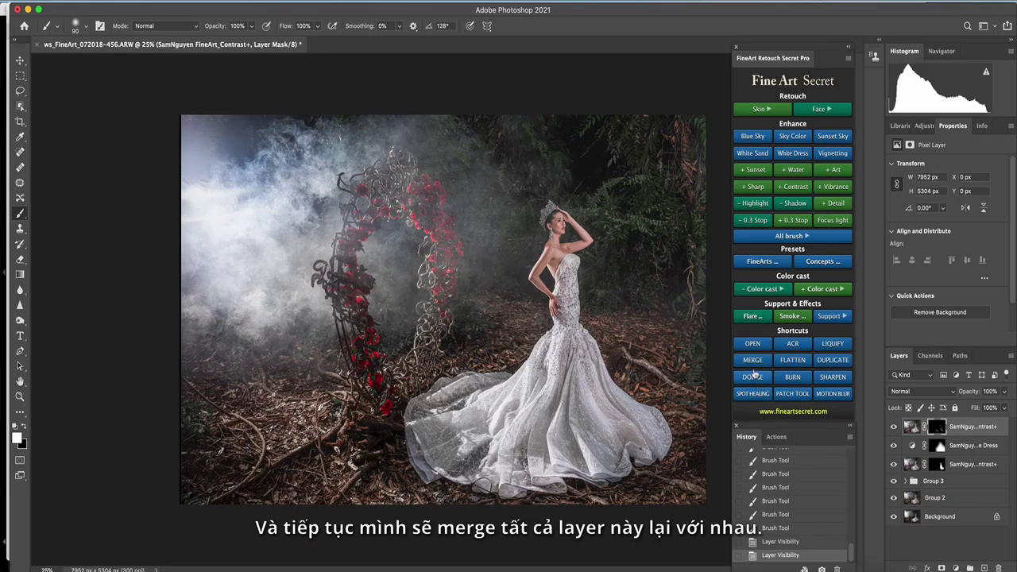
left_click(755, 360)
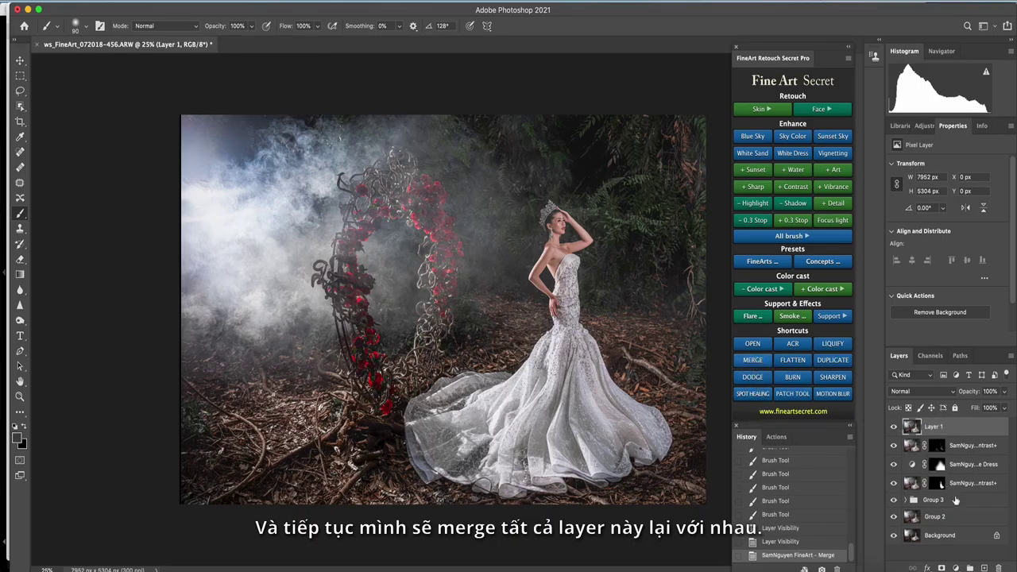
key("super+g")
key("super+e")
Dodge the gown's bodice, skirt folds and front hem with a small brush at 10% midtone exposure
left_click(753, 377)
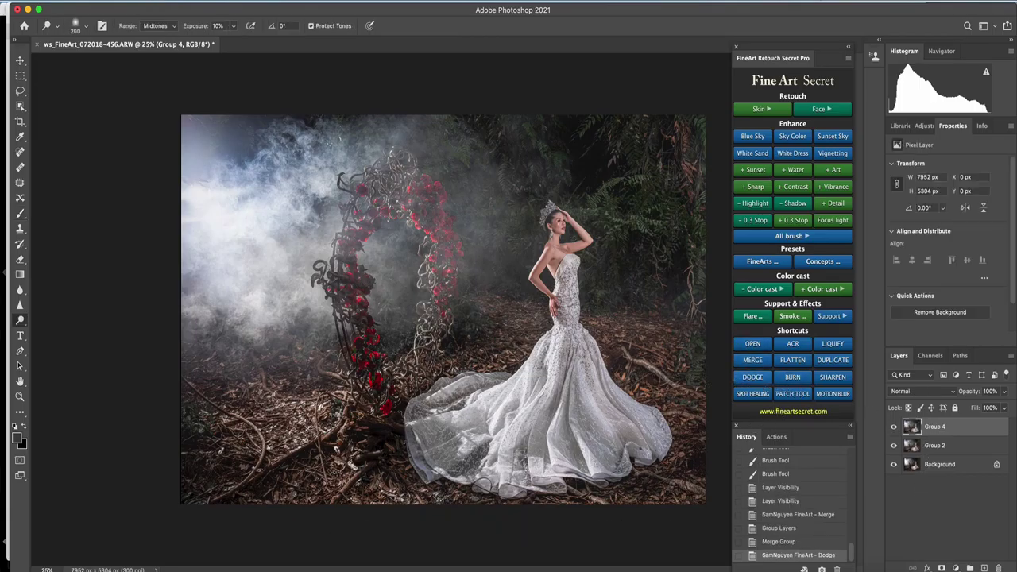
key("bracketleft")
key("bracketleft")
key("bracketleft")
key("bracketleft")
mouse_move(570, 262)
left_mouse_down()
mouse_move(569, 314)
mouse_move(587, 390)
mouse_move(616, 443)
left_mouse_up()
left_click_drag(596, 405, 618, 446)
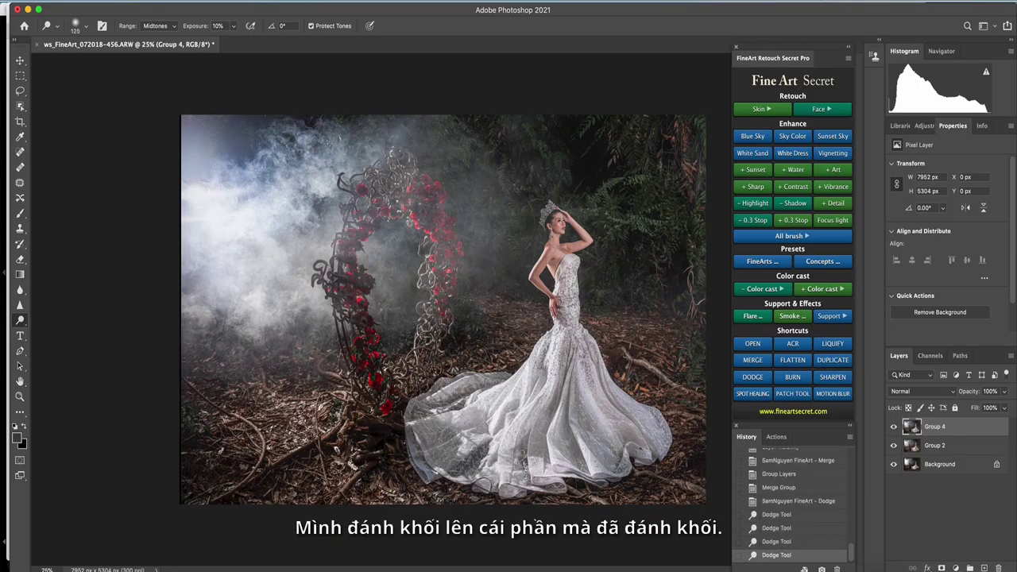
mouse_move(624, 409)
left_mouse_down()
mouse_move(634, 425)
mouse_move(599, 383)
left_mouse_up()
left_click(483, 485)
left_click(483, 485)
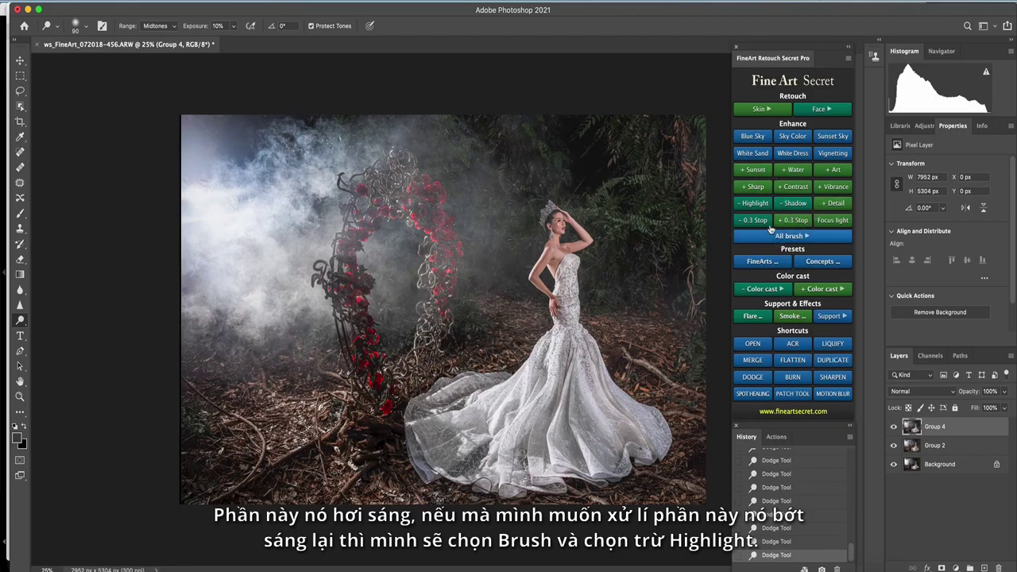
Add a brushable Highlight- layer and paint its mask over the skirt's bright rear folds with a 400 brush
left_click(791, 237)
left_click(768, 254)
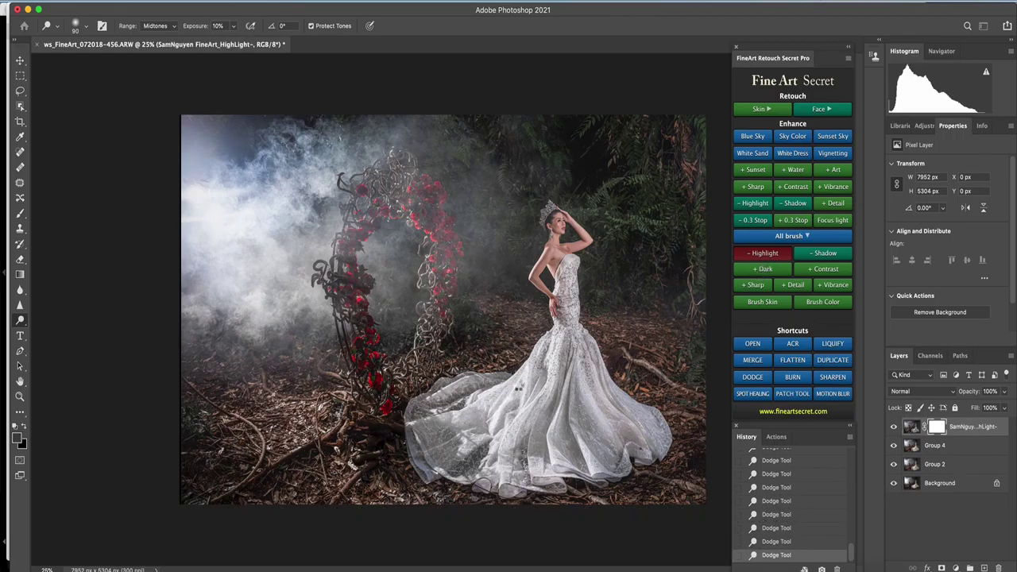
key("]")
key("]")
key("]")
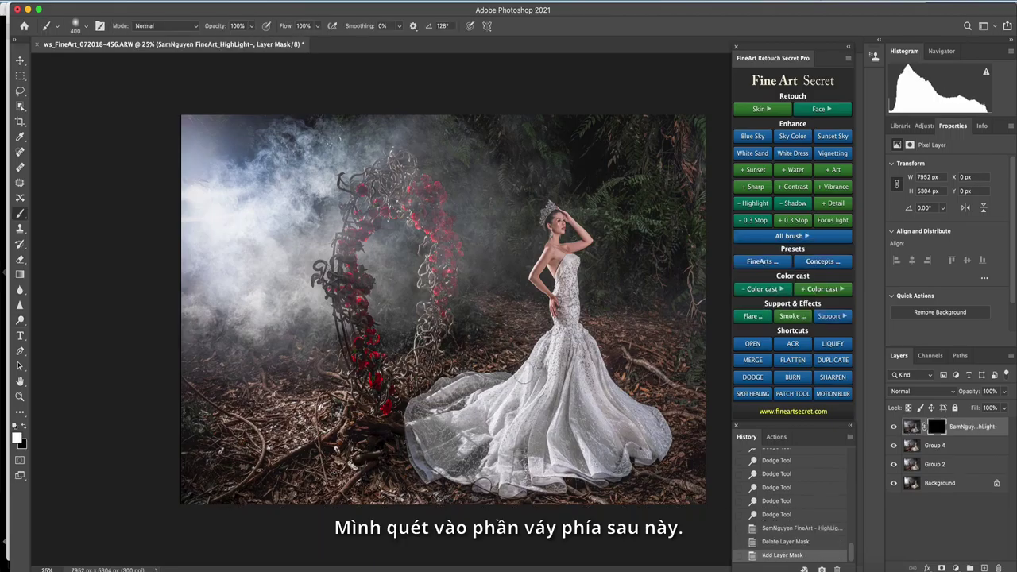
mouse_move(524, 372)
left_mouse_down()
mouse_move(487, 404)
mouse_move(494, 420)
mouse_move(526, 380)
left_mouse_up()
Lower the Highlight- layer's opacity to 38%, compare it off and on, and extend its mask with a 250 brush
left_click_drag(1002, 392, 975, 408)
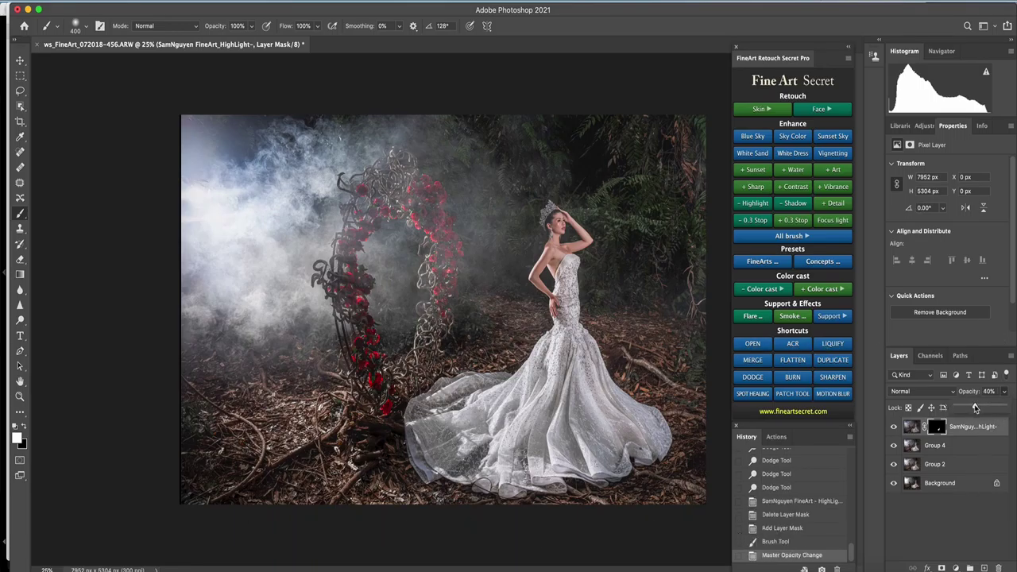
left_click(893, 426)
left_click(893, 426)
key("bracketleft")
left_click(524, 392)
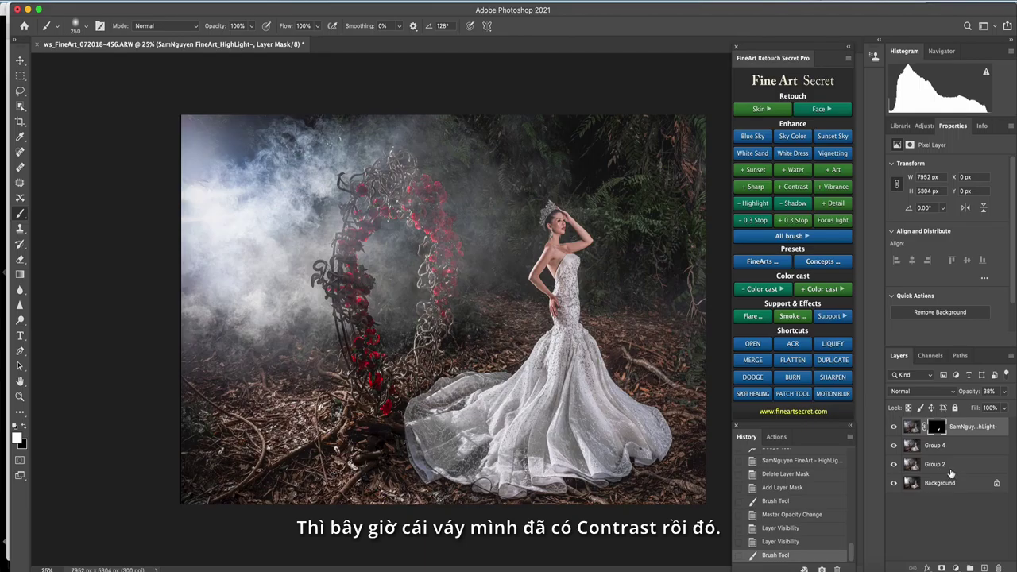
Group the Highlight- layer with Group 4 and merge them into a single layer
left_click(958, 447, "shift")
key("super+g")
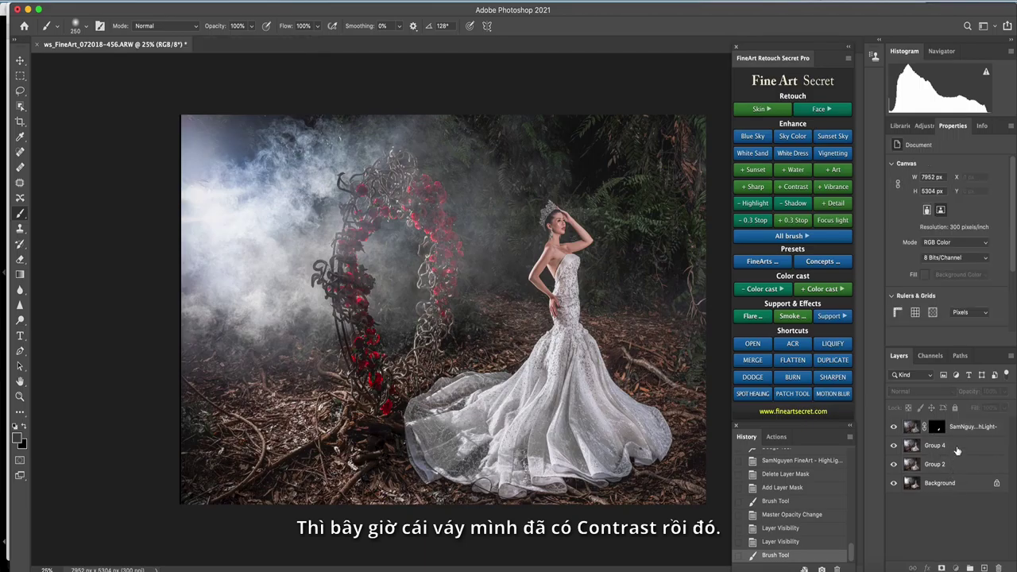
key("super+e")
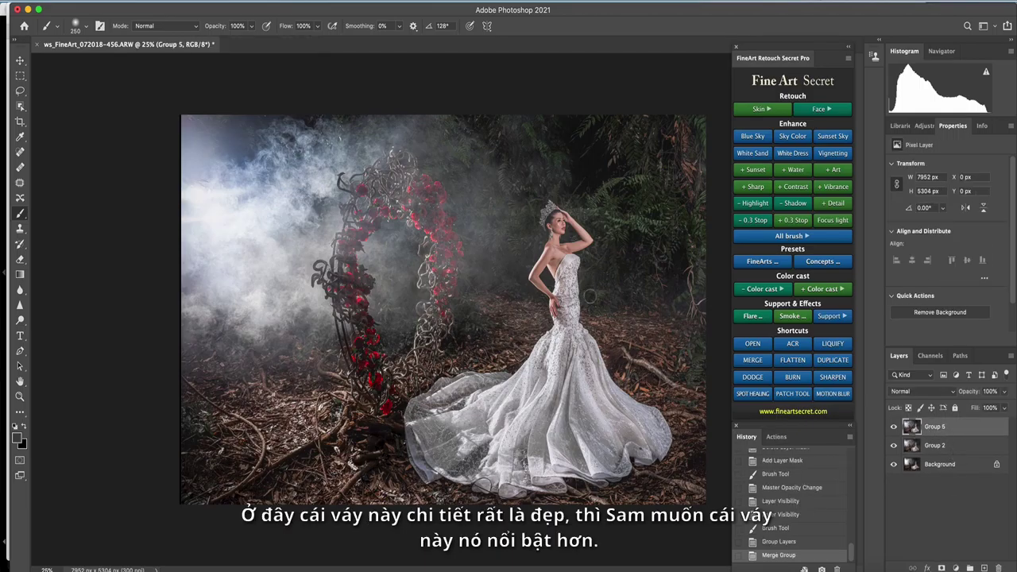
Add a brushable +Sharp effect with a black mask while viewing the bride and gown details up close
key("super+plus")
key("super+plus")
key("super+plus")
left_click_drag(617, 308, 340, 361)
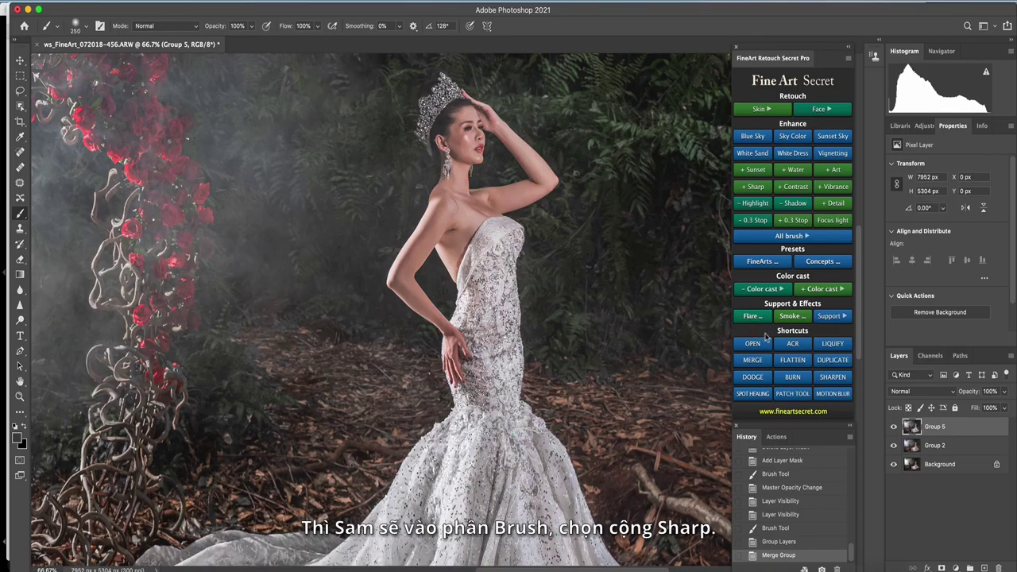
left_click(787, 236)
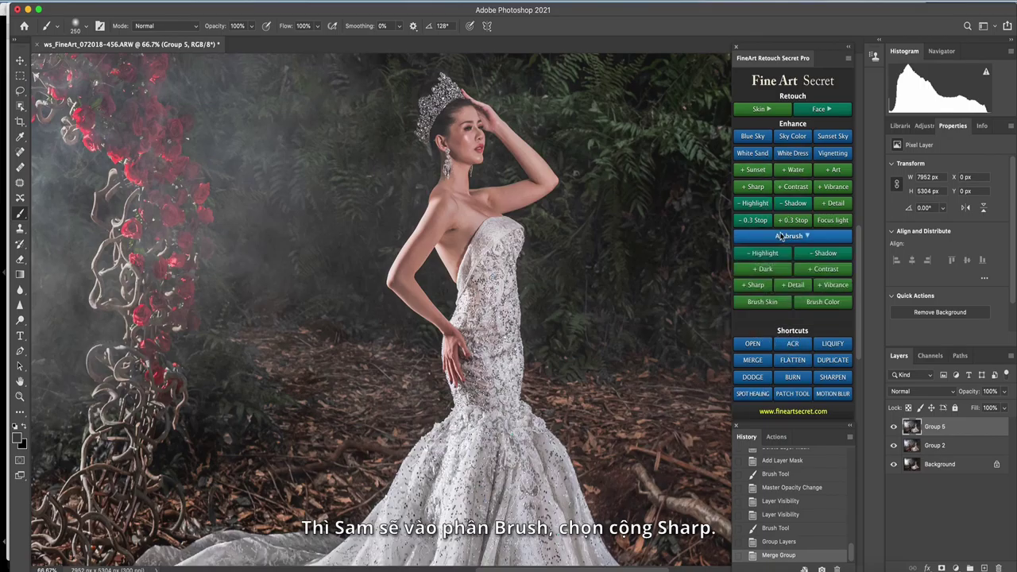
left_click(756, 286)
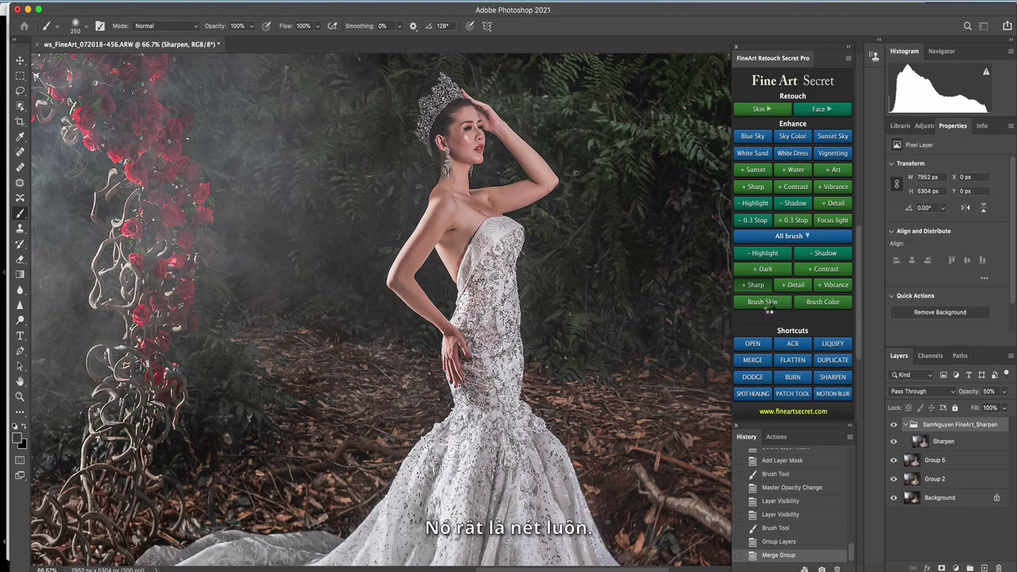
left_click(764, 303)
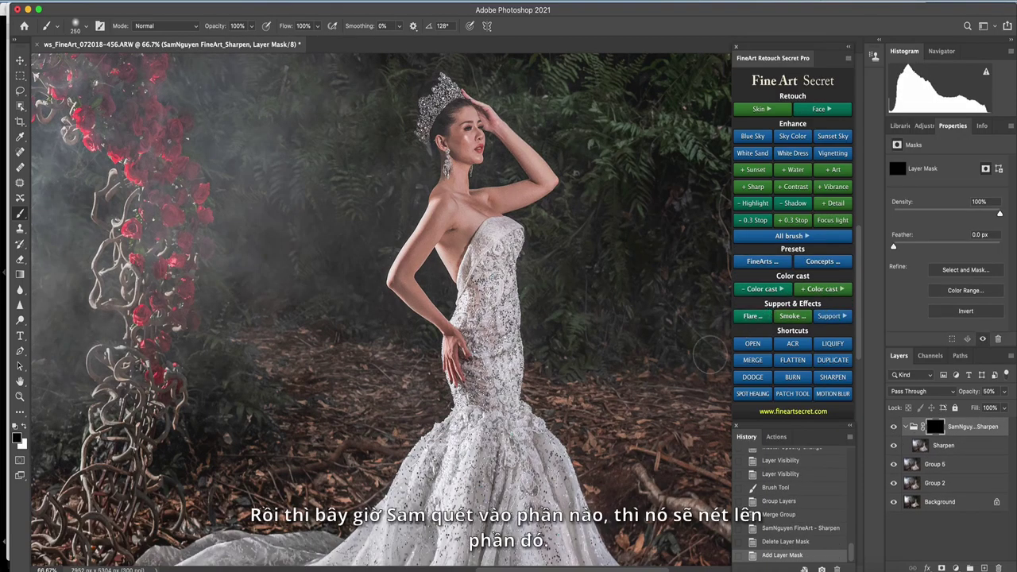
Switch the brush to white and paint the Sharpen mask over the bodice and upper skirt at size 200
key("bracketleft")
key("bracketleft")
key("bracketleft")
left_click(496, 274)
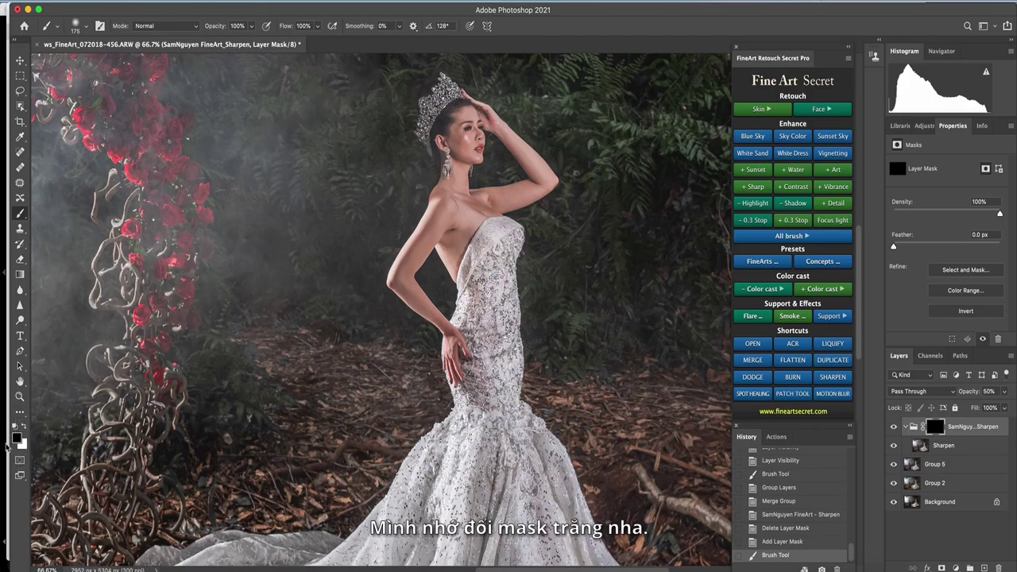
key("x")
key("bracketright")
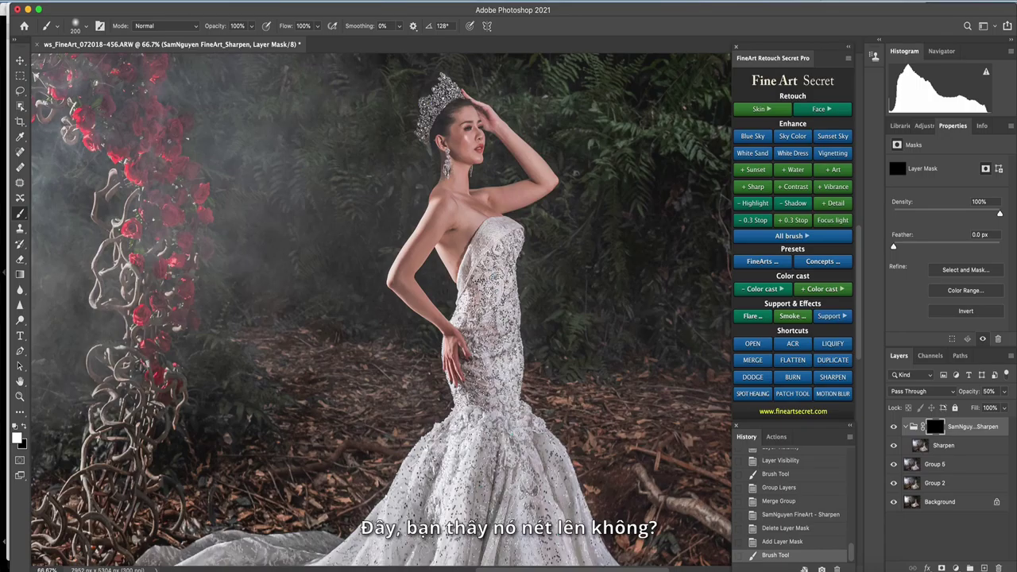
left_click_drag(474, 433, 475, 461)
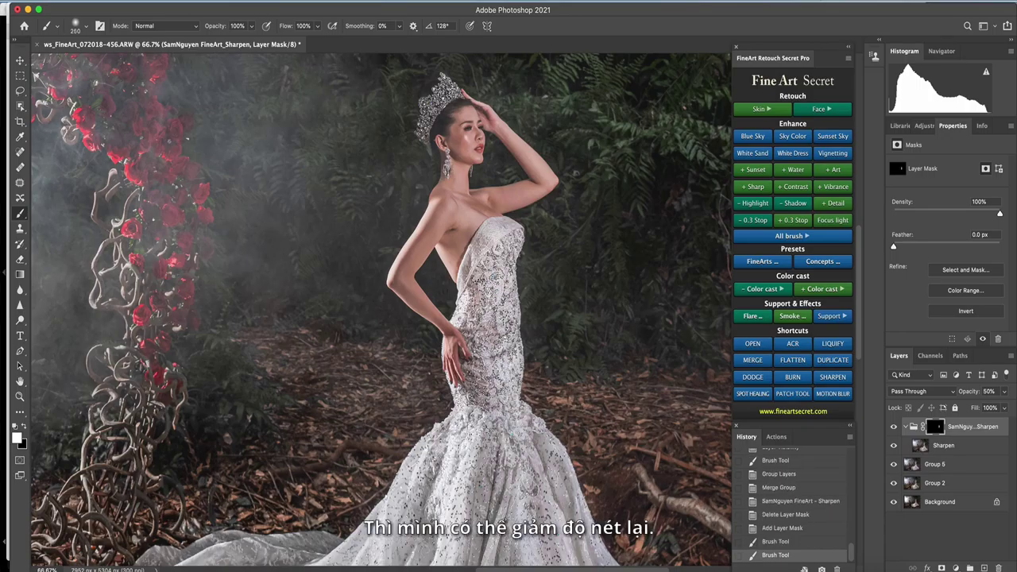
Try painting the sharpening over the bride's skin with a 700 brush, and undo the stroke
key("bracketright")
key("bracketright")
key("bracketright")
key("bracketright")
key("bracketright")
key("bracketright")
key("bracketright")
key("bracketright")
key("bracketright")
key("bracketright")
left_click(481, 169)
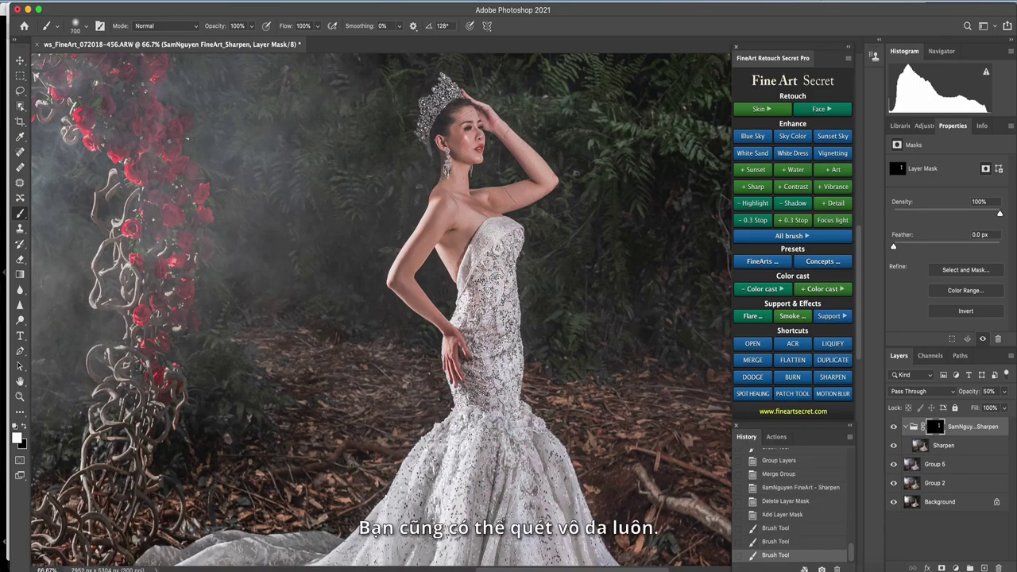
key("bracketleft")
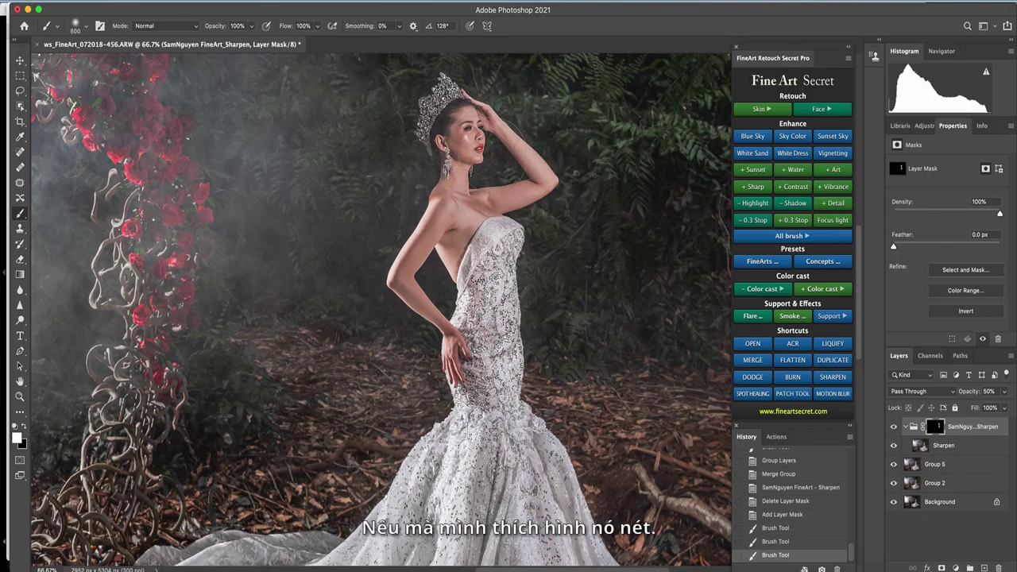
key("bracketleft")
key("bracketleft")
key("ctrl+z")
Paint the Sharpen mask over the bride's crown, face and raised arm with a 200 brush
key("bracketleft")
key("bracketleft")
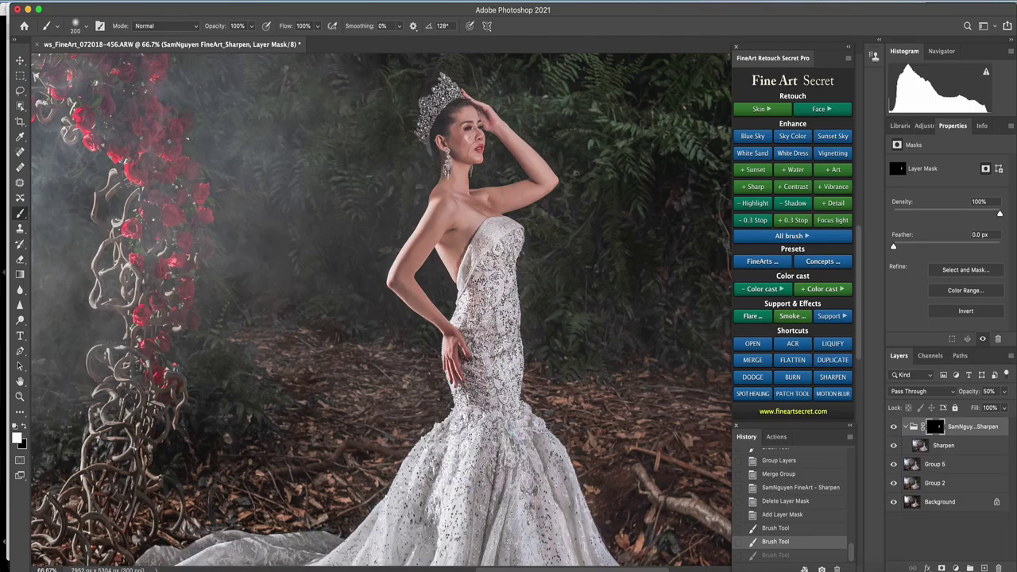
left_click(471, 131)
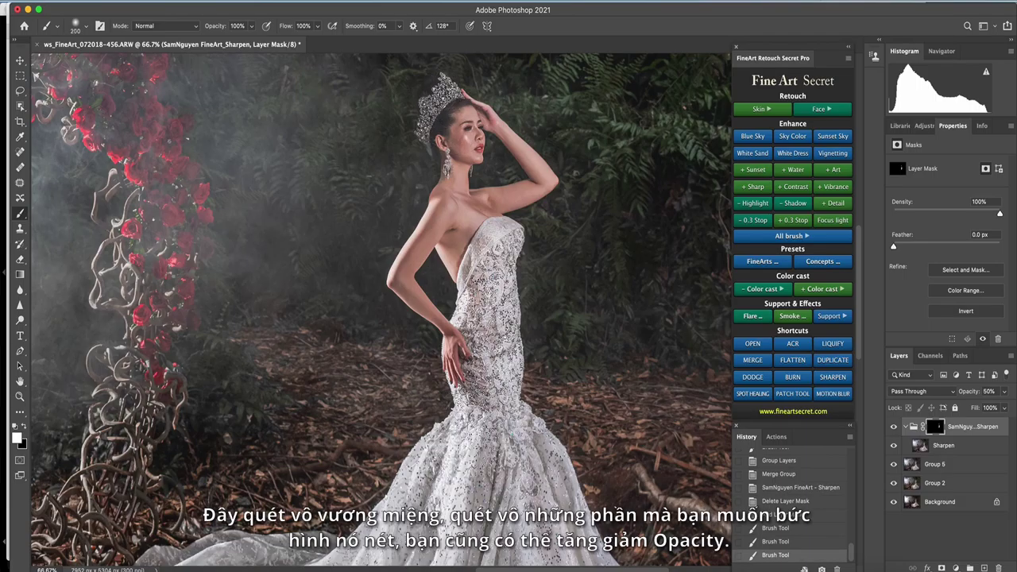
left_click(521, 163)
Paint the Sharpen mask over the full skirt and train, enlarging the brush from 400 to 800
scroll(535, 423, "down", 5)
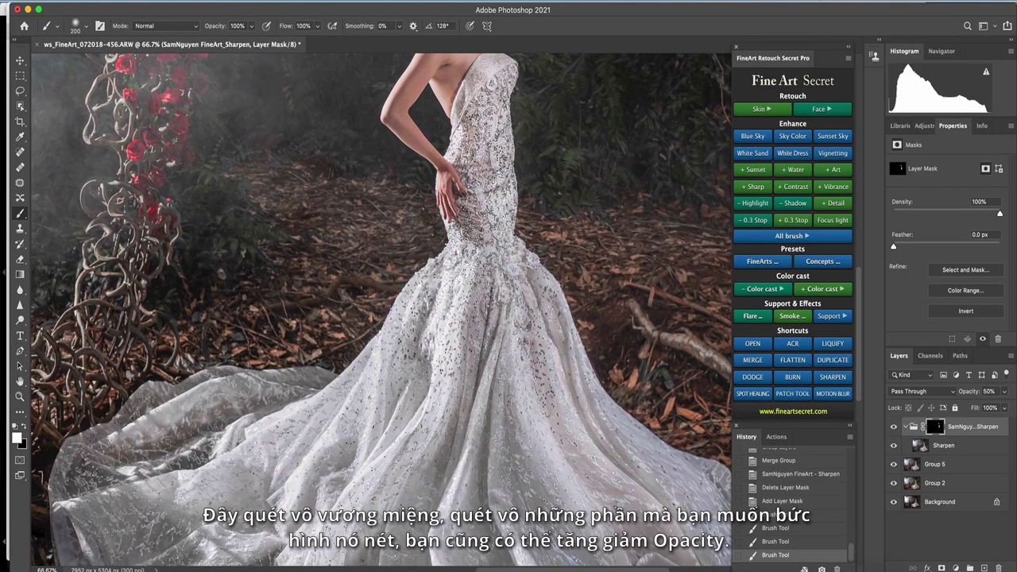
scroll(492, 275, "down", 2)
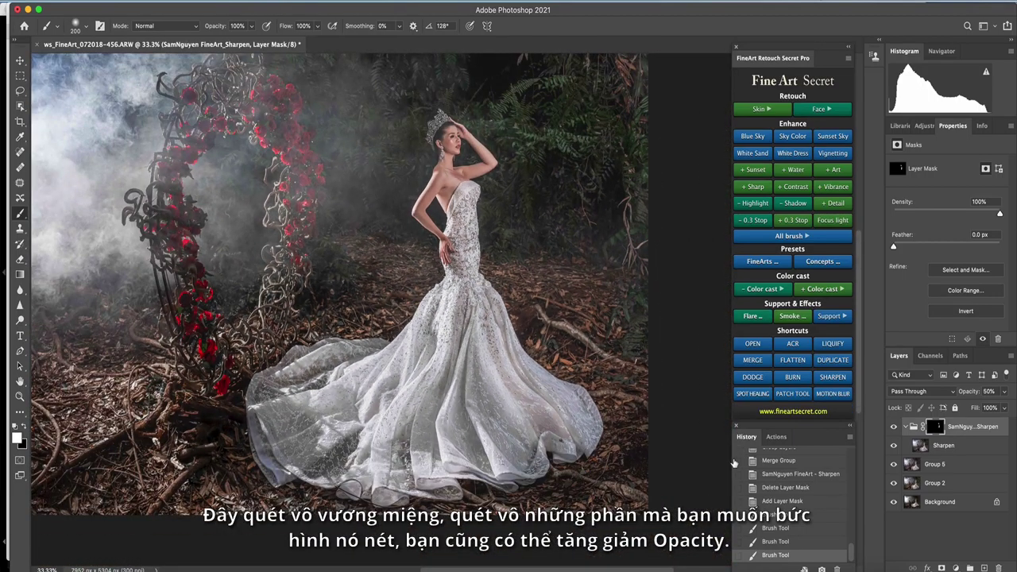
mouse_move(461, 278)
left_mouse_down()
mouse_move(449, 316)
mouse_move(441, 305)
mouse_move(468, 334)
left_mouse_up()
key("bracketleft")
key("bracketleft")
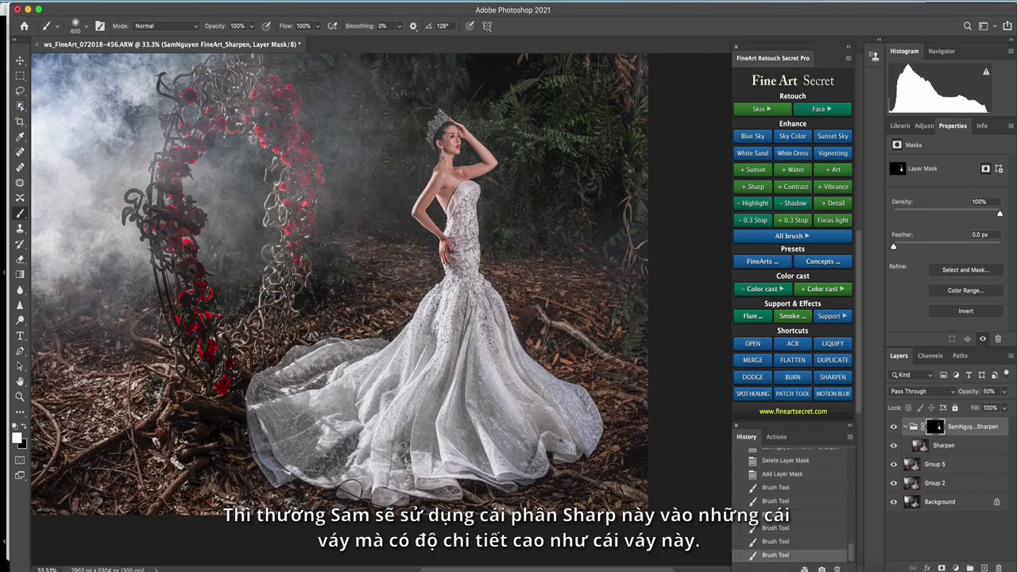
left_click(569, 424)
key("bracketright")
key("bracketright")
key("bracketright")
key("bracketright")
left_click(449, 370)
left_click(449, 369)
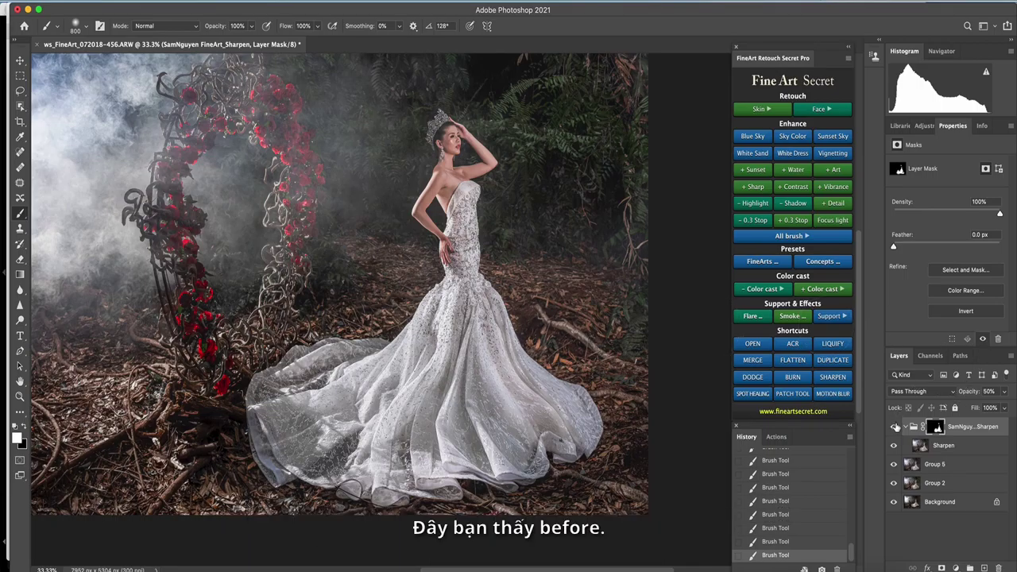
Compare the image with the Sharpen group off and on twice
left_click(895, 427)
left_click(893, 429)
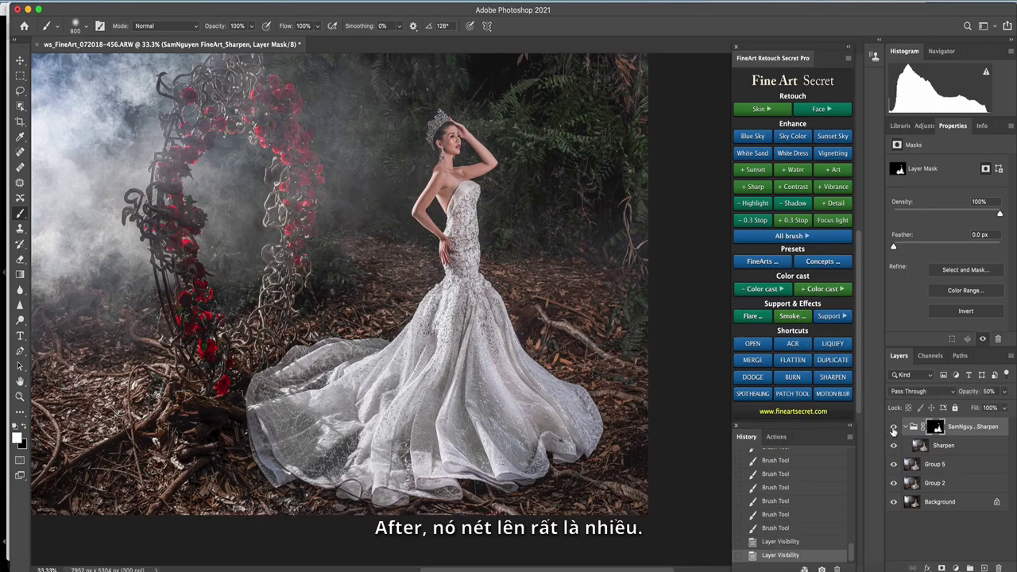
left_click(893, 427)
left_click(893, 427)
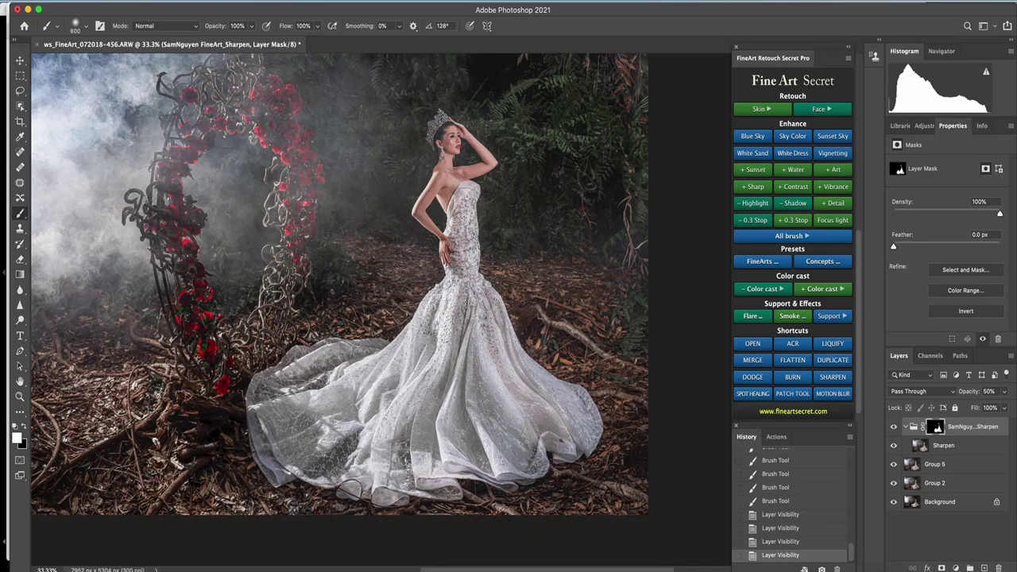
Touch up the sharpening on the upper skirt and paint it over both sides of the floral arch at size 600
left_click(443, 324)
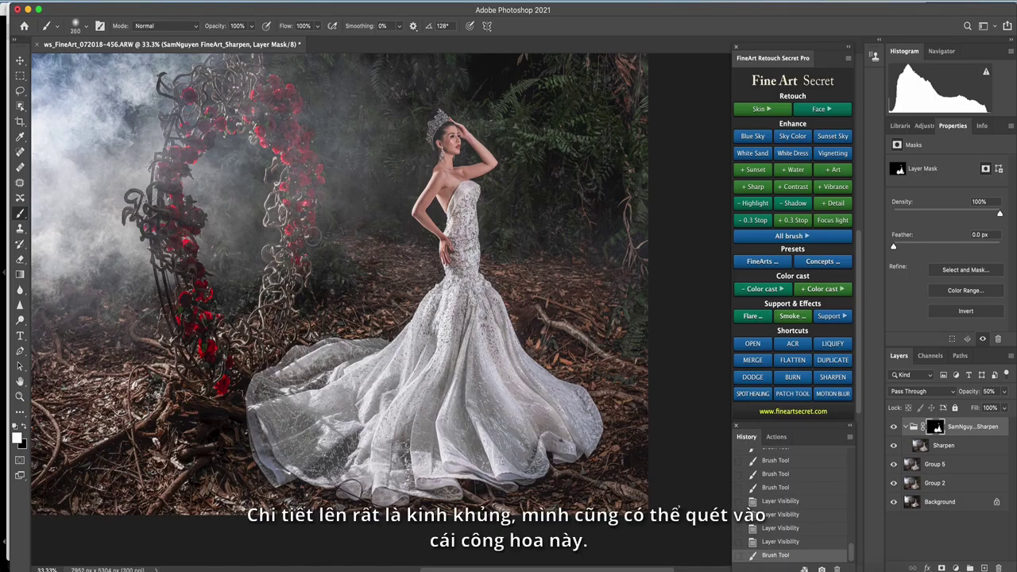
key("super+minus")
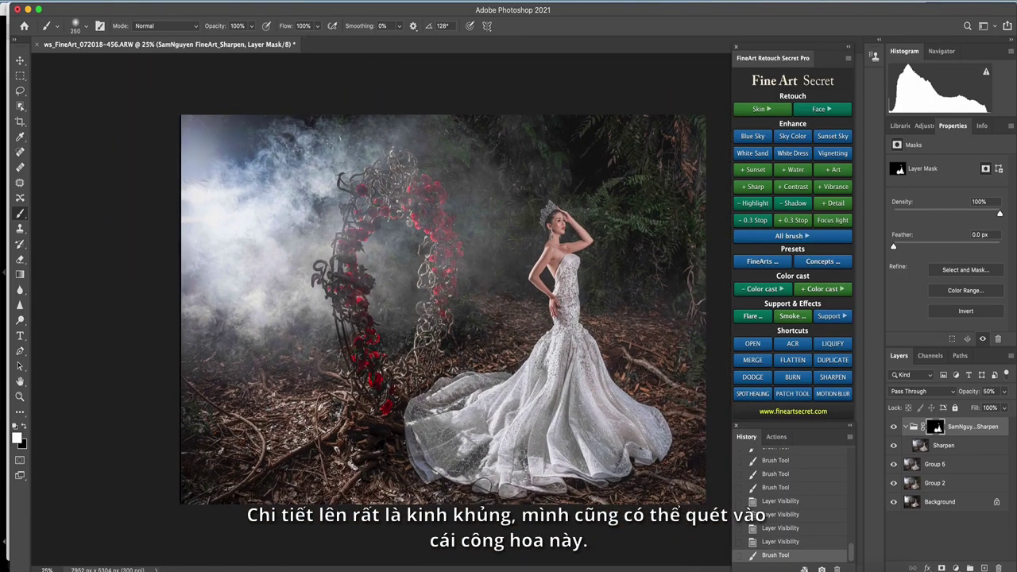
key("bracketright")
key("bracketright")
key("bracketright")
left_click_drag(358, 238, 359, 321)
left_click_drag(450, 322, 417, 388)
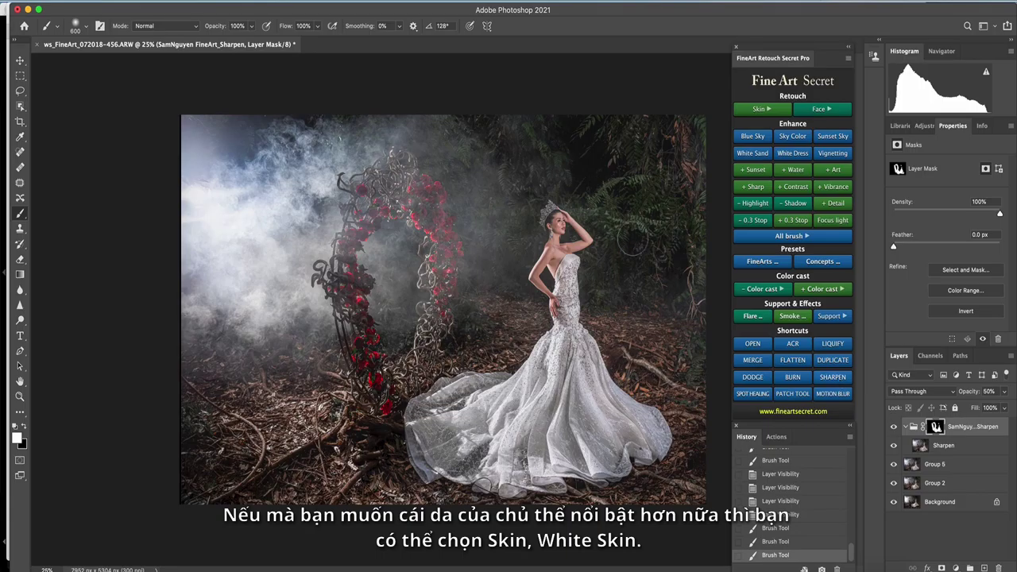
Add the White Skin 3 retouch and paint its mask over the bride's face with a 250 brush
left_click(763, 111)
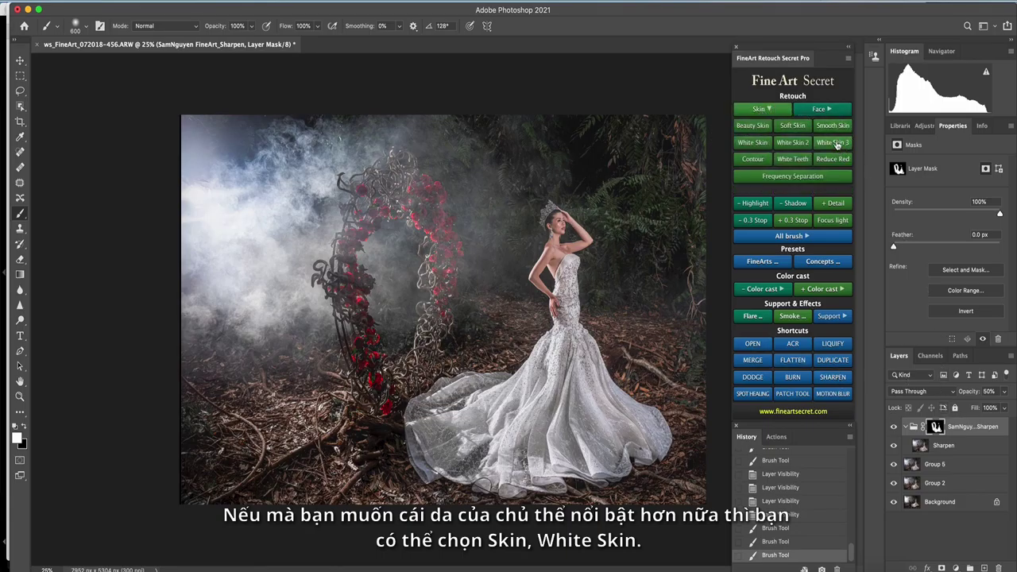
left_click(836, 145)
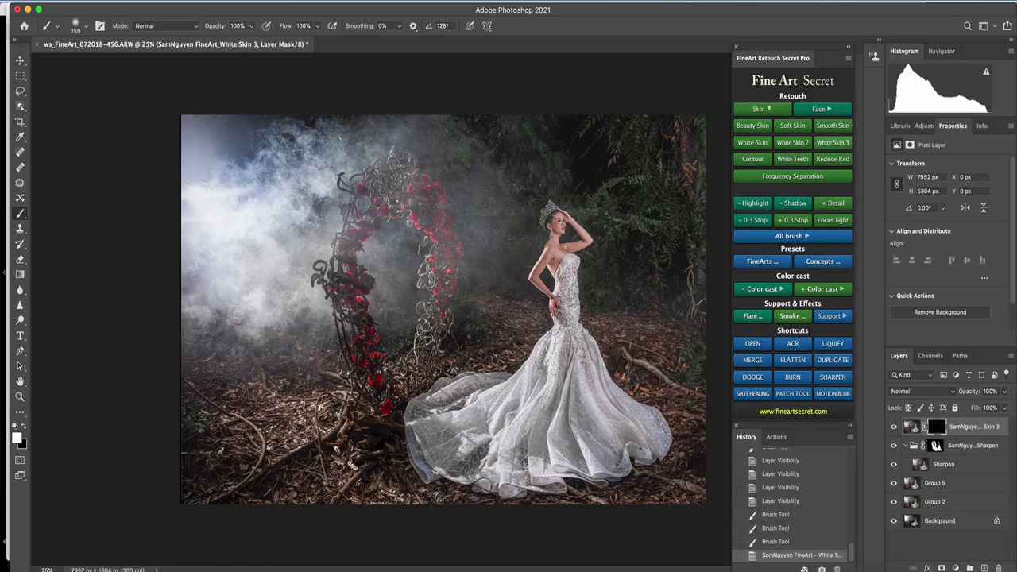
left_click_drag(560, 216, 562, 229)
left_click(560, 224)
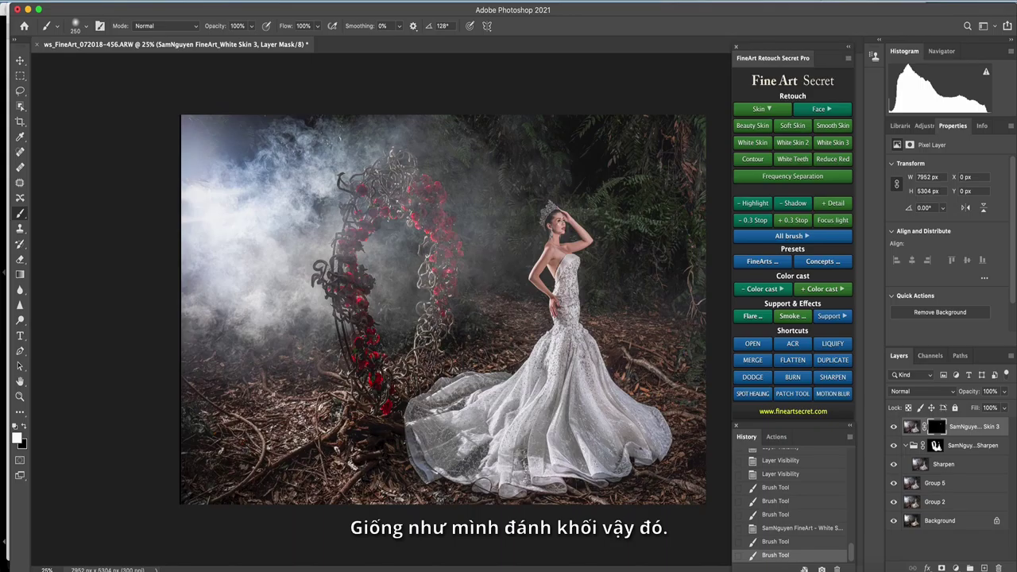
Extend the White Skin 3 mask over the bride's chest, shoulders and arms with varied brush sizes, checking the layer off and on
left_click(558, 253)
key("bracketleft")
key("bracketleft")
key("bracketleft")
left_click(542, 284)
key("bracketright")
left_click(559, 250)
left_click(564, 254)
left_click(570, 251)
left_click(569, 248)
left_click(892, 428)
left_click(893, 427)
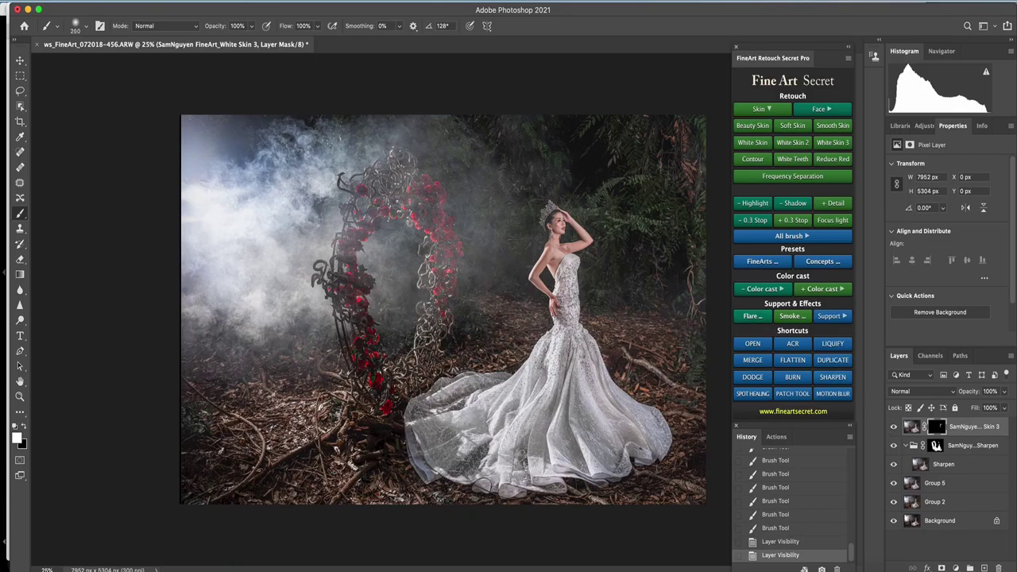
left_click(567, 246)
left_click(892, 427)
left_click(892, 426)
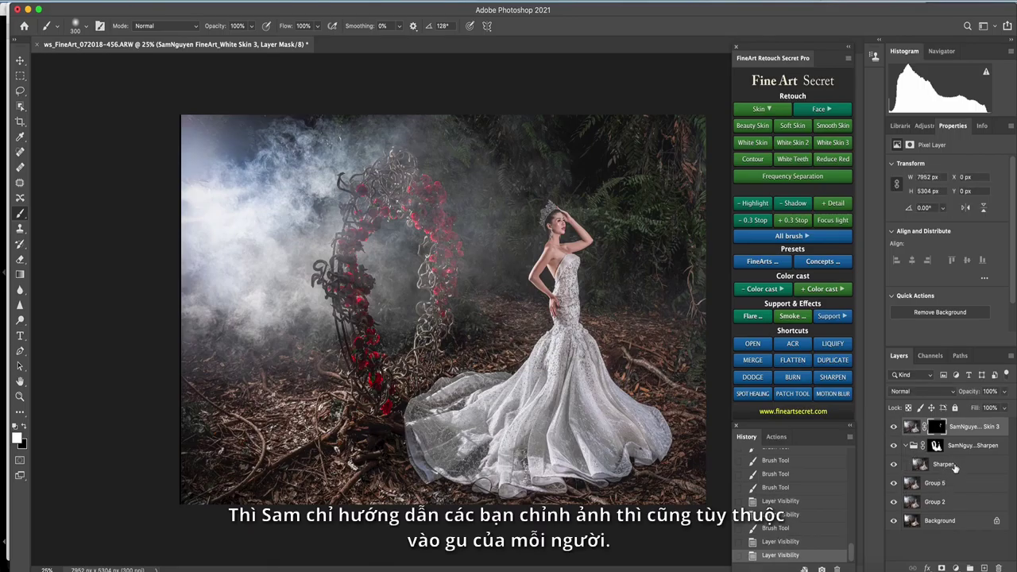
Group the layers from White Skin 3 down to Group 5 and merge the group into one layer
left_click(955, 488)
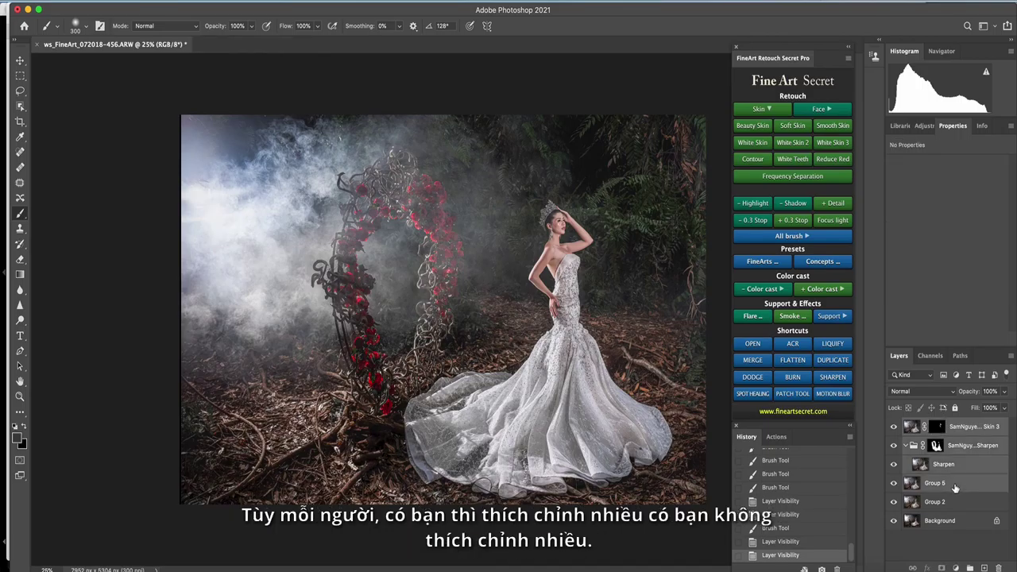
key("ctrl+g")
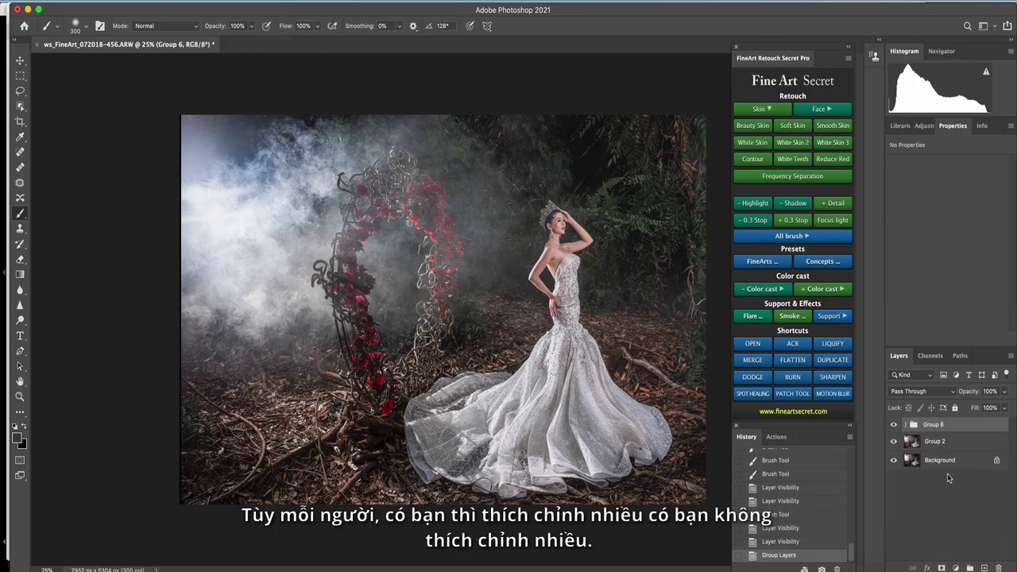
key("ctrl+e")
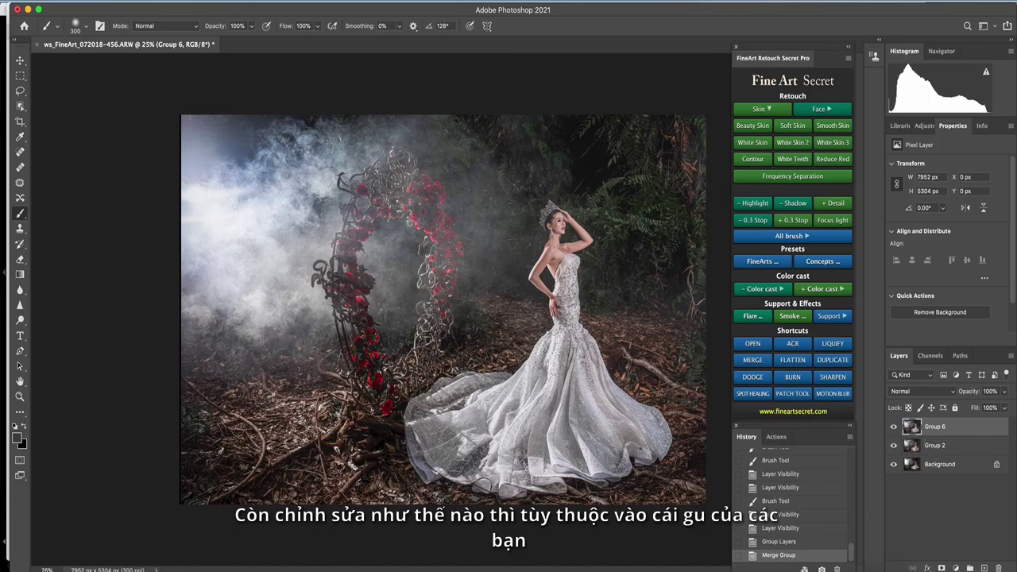
Compare the image with the merged color-correction layer, Group 6, off and on several times
left_click(893, 426)
left_click(894, 427)
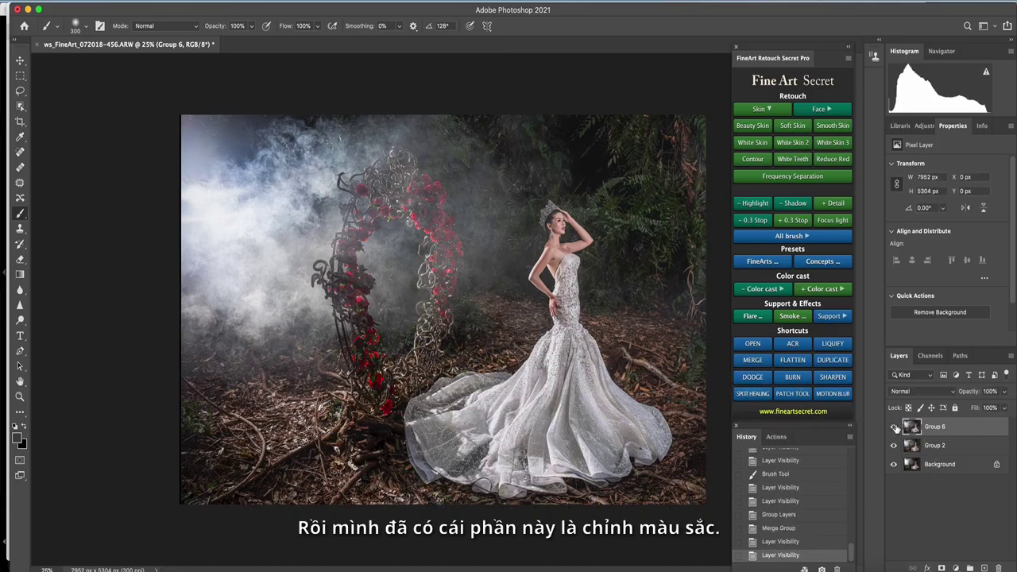
left_click(894, 427)
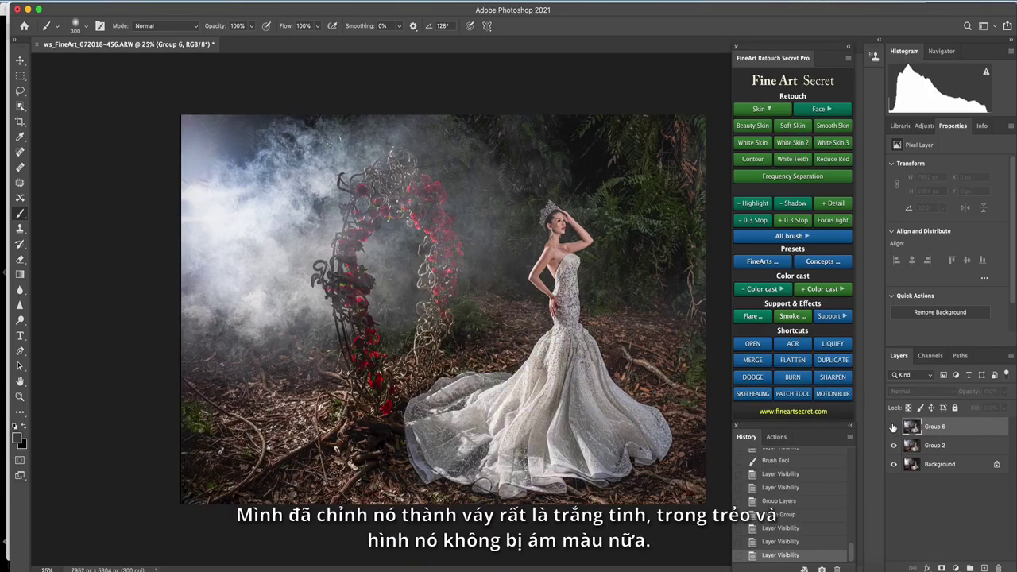
left_click(894, 427)
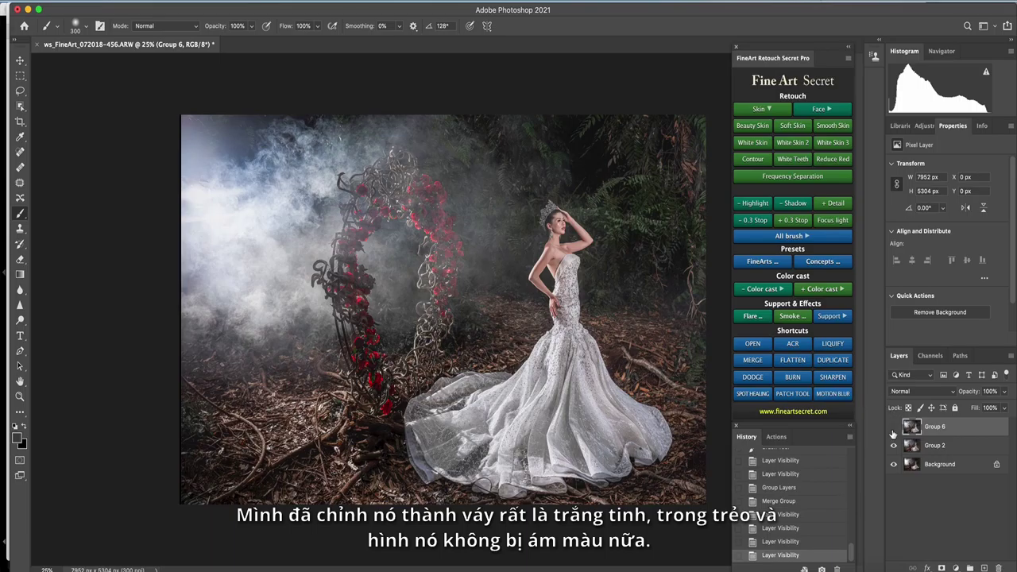
left_click(893, 427)
left_click(894, 427)
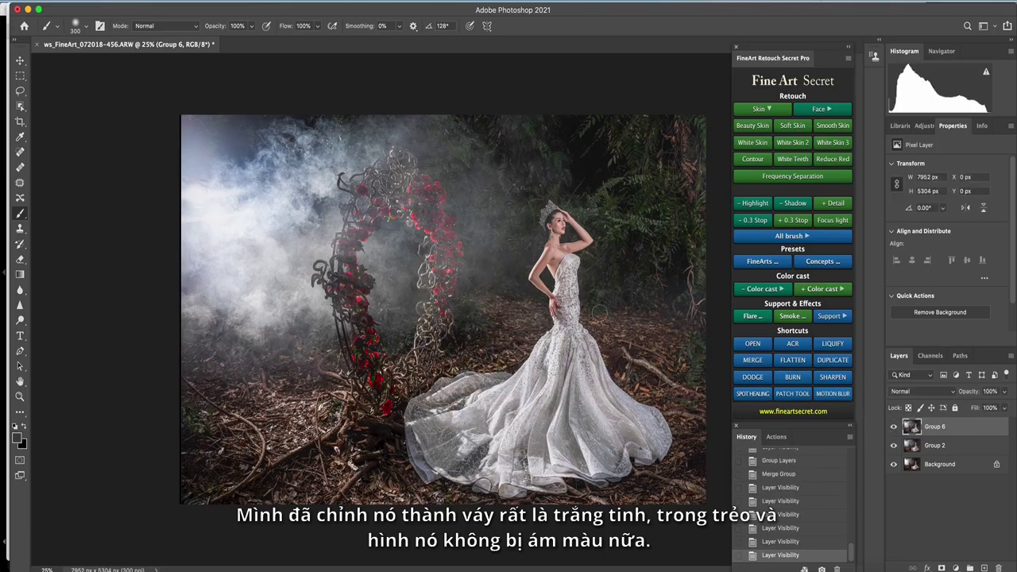
left_click(894, 428)
left_click(894, 427)
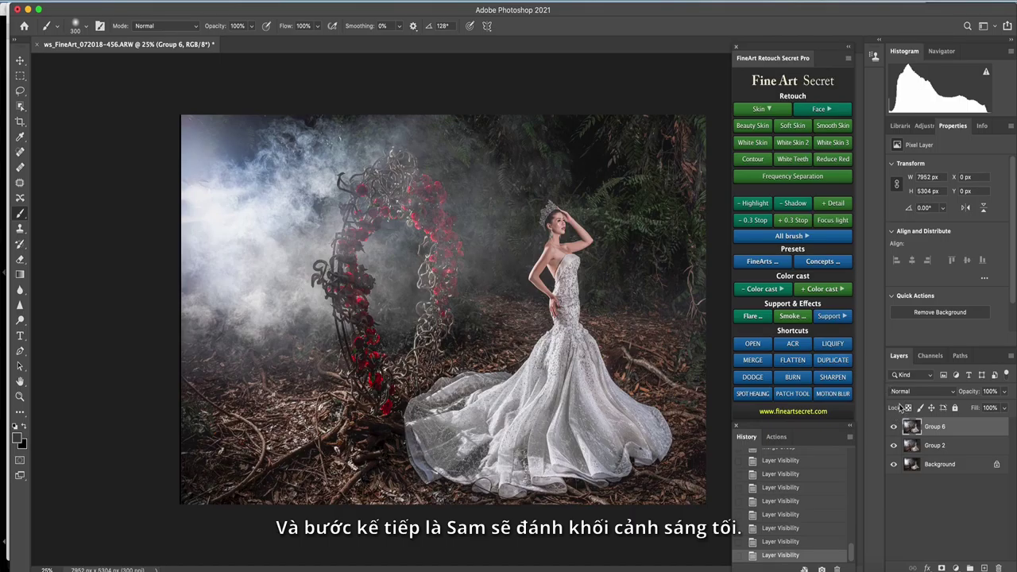
Duplicate the Group 6 layer and burn the ground and smoke left of the arch with a brush of about 1500
key("super+j")
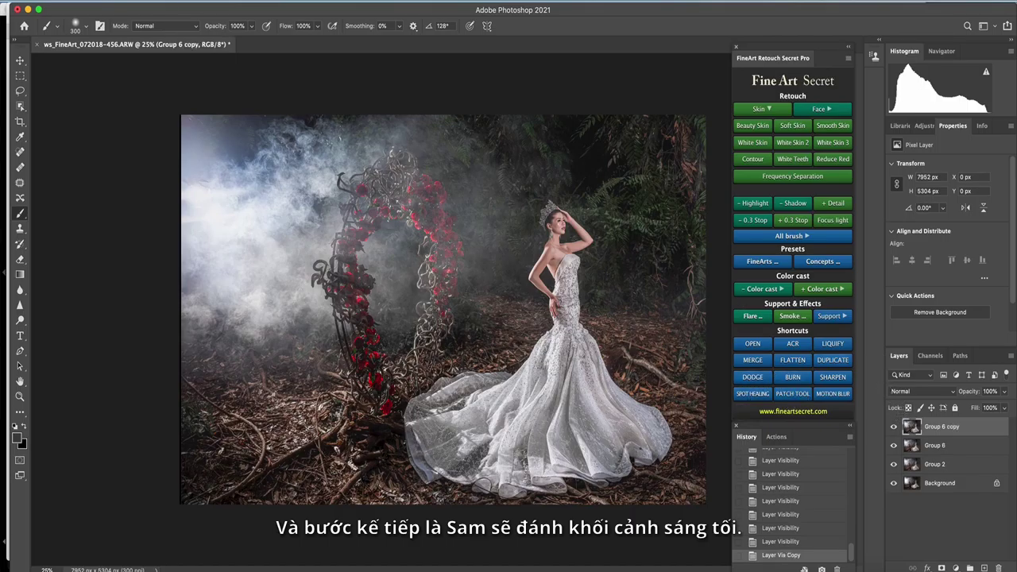
left_click(785, 381)
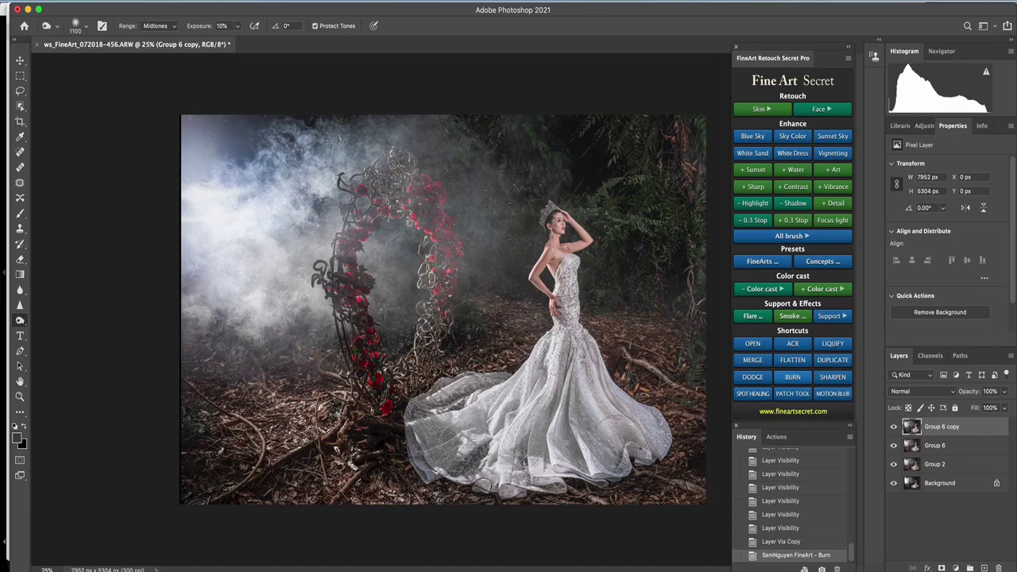
key("bracketright")
key("bracketright")
key("bracketright")
key("bracketright")
key("bracketright")
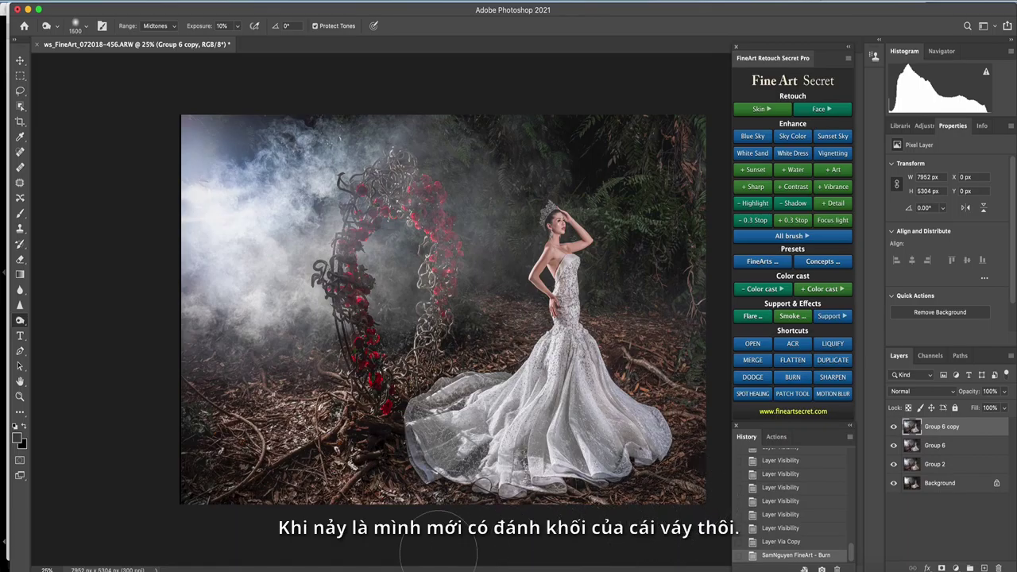
mouse_move(334, 469)
left_mouse_down()
mouse_move(293, 449)
mouse_move(271, 391)
left_mouse_up()
mouse_move(250, 197)
left_mouse_down()
mouse_move(208, 190)
mouse_move(248, 208)
left_mouse_up()
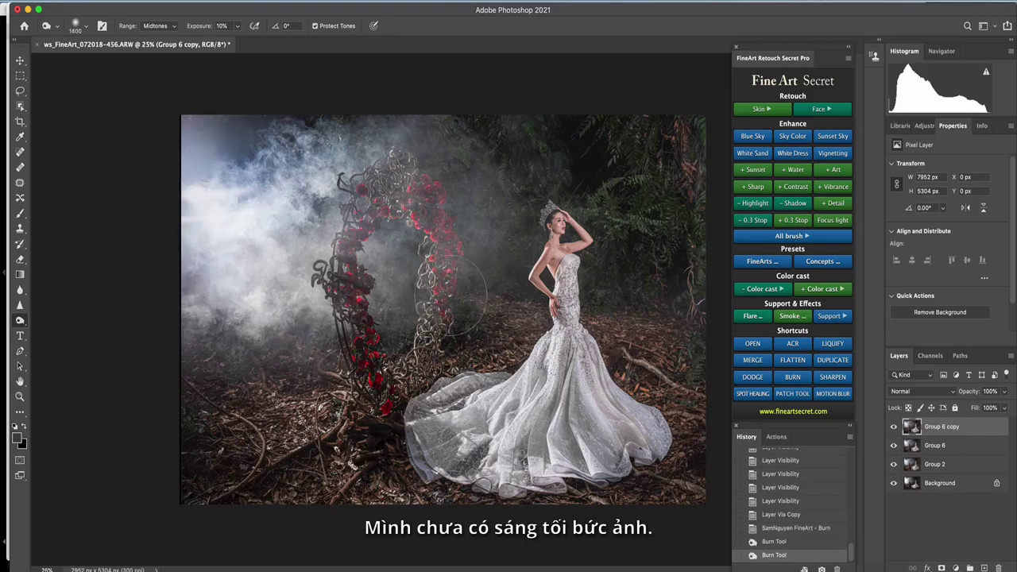
Burn the floral arch with a 700 brush and the ground behind the bride with a smaller one
key("bracketleft")
key("bracketleft")
key("bracketleft")
key("bracketleft")
key("bracketleft")
mouse_move(413, 213)
left_mouse_down()
mouse_move(442, 209)
mouse_move(440, 314)
mouse_move(387, 388)
left_mouse_up()
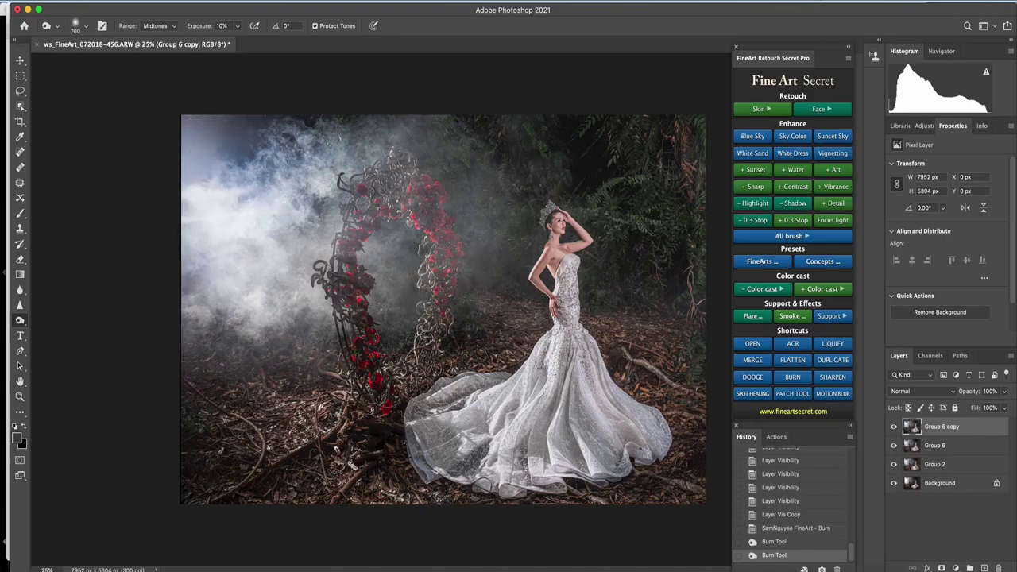
key("bracketleft")
key("bracketleft")
key("bracketleft")
mouse_move(508, 321)
left_mouse_down()
mouse_move(524, 333)
mouse_move(502, 325)
left_mouse_up()
Burn the leaf-covered ground in the photo's lower-left area with a 1200 brush
key("bracketright")
key("bracketright")
key("bracketright")
key("bracketright")
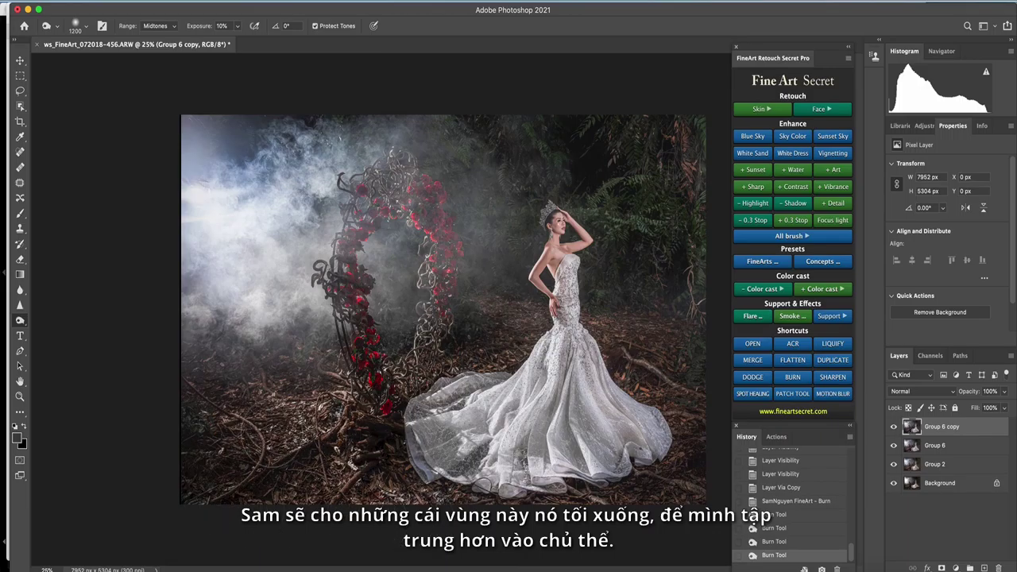
left_click_drag(198, 446, 257, 405)
Burn the forest behind the bride with a 1400 brush and the area above the arch with a smaller brush
key("bracketright")
key("bracketright")
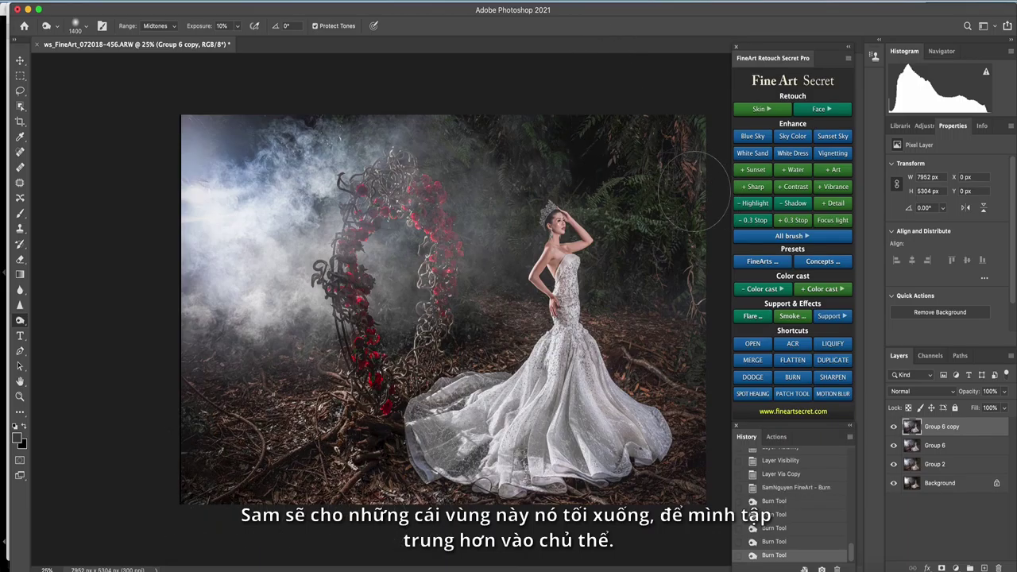
mouse_move(691, 191)
left_mouse_down()
mouse_move(683, 264)
mouse_move(637, 218)
mouse_move(636, 187)
mouse_move(624, 194)
mouse_move(653, 228)
mouse_move(571, 143)
mouse_move(502, 130)
left_mouse_up()
key("bracketleft")
key("bracketleft")
key("bracketleft")
key("bracketleft")
mouse_move(433, 125)
left_mouse_down()
mouse_move(352, 155)
mouse_move(395, 199)
left_mouse_up()
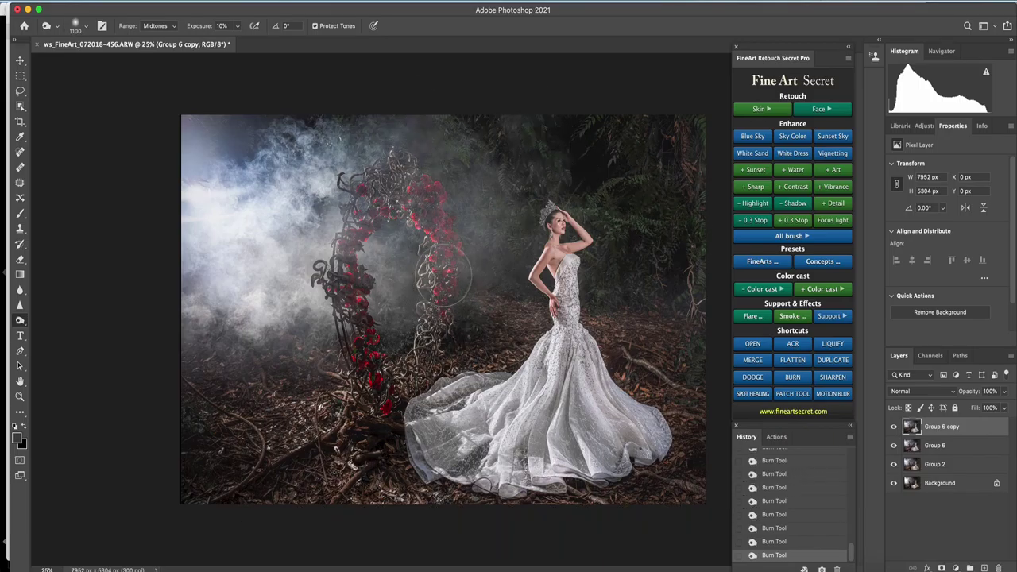
Burn the remaining forest around the bride and the photo's lower ground areas with brush sizes between 1000 and 1300
key("bracketright")
key("bracketright")
key("bracketright")
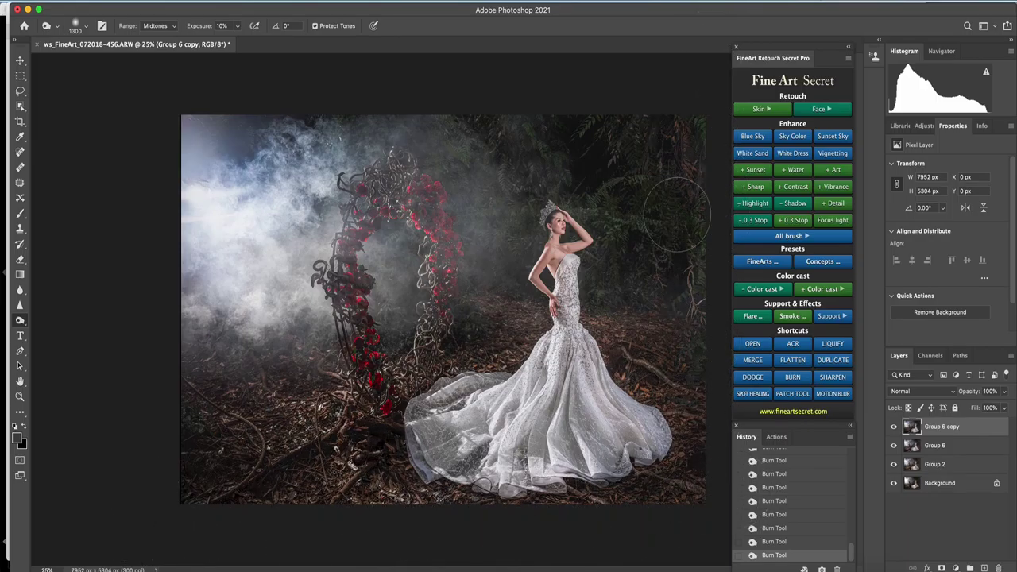
key("bracketleft")
key("bracketleft")
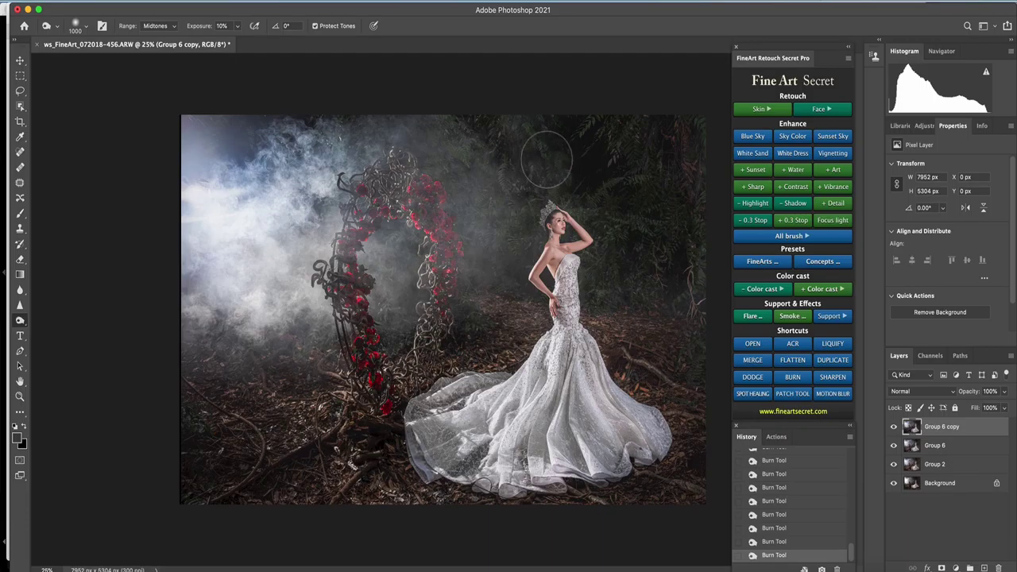
key("bracketright")
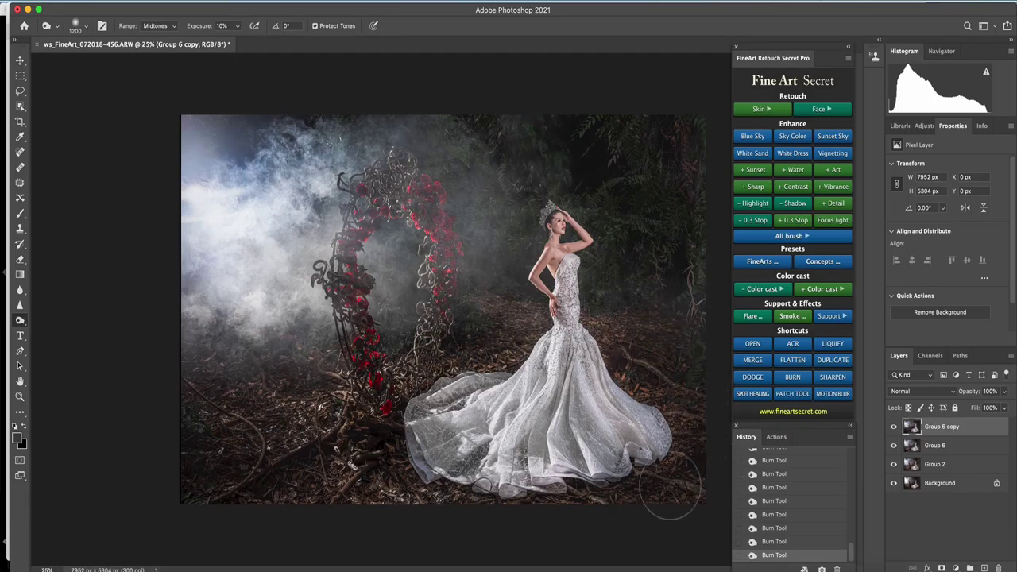
key("bracketleft")
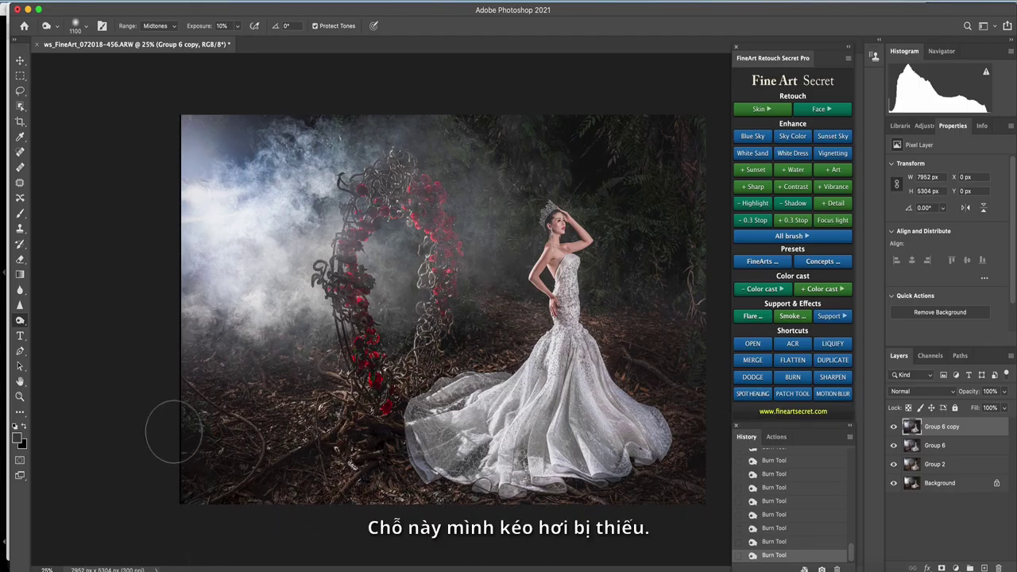
Select the left part of the photo including the arch and stretch it leftward to 111.28% width, then deselect
key("m")
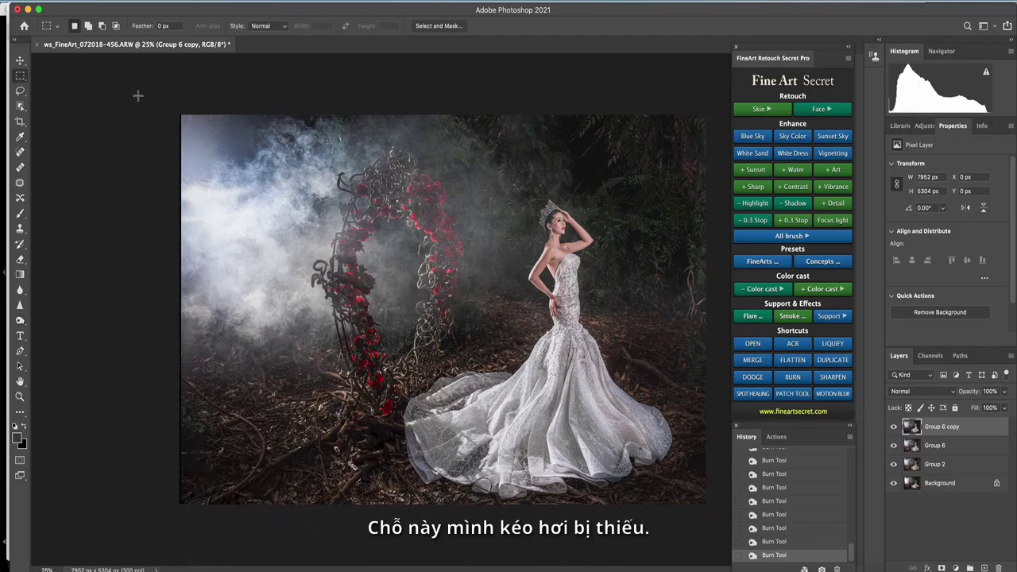
left_click_drag(176, 111, 525, 559)
key("ctrl+t")
left_click_drag(178, 310, 141, 310)
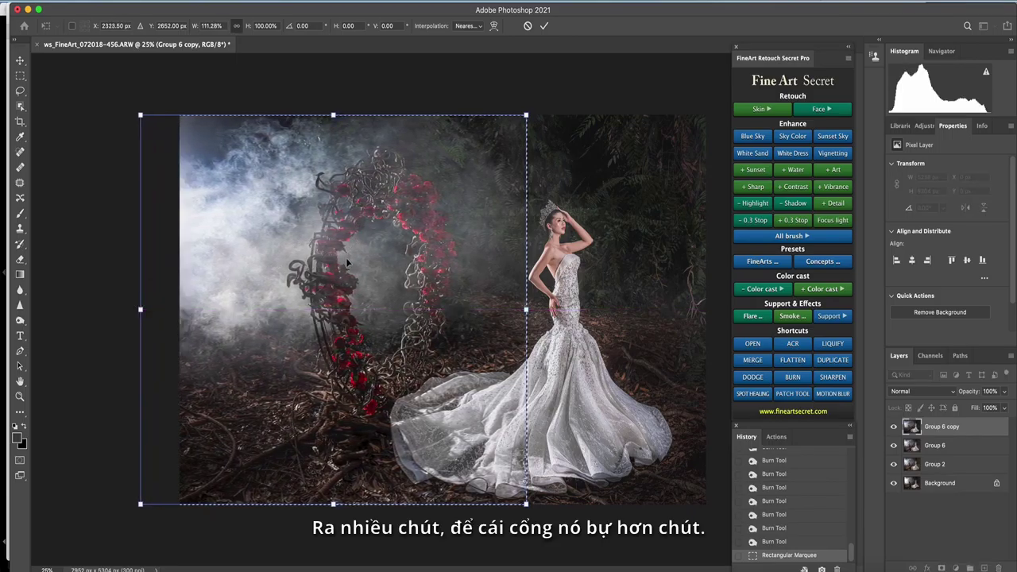
key("Return")
key("ctrl+d")
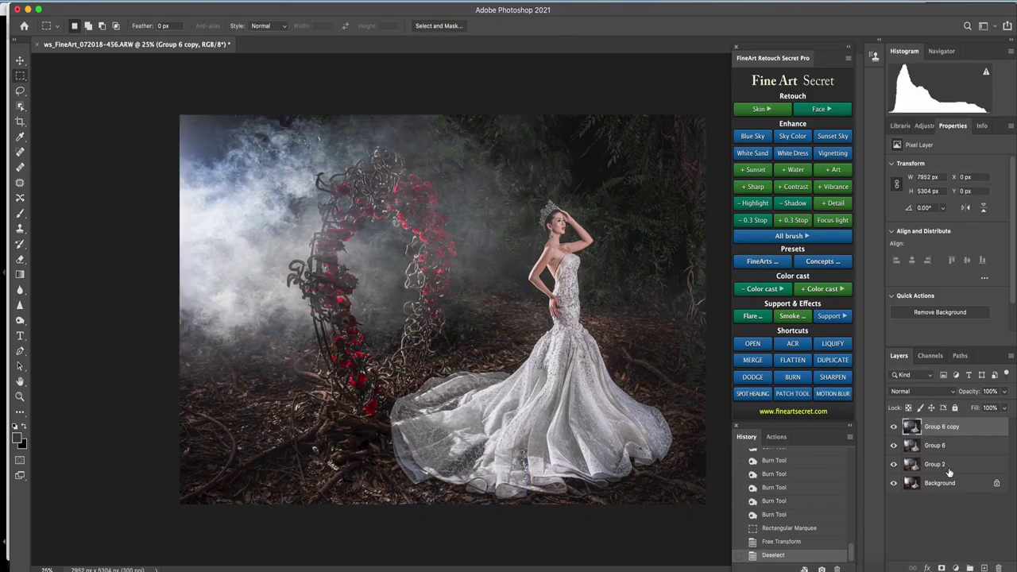
Compare the image with the burned and stretched Group 6 copy layer off and on twice
left_click(894, 427)
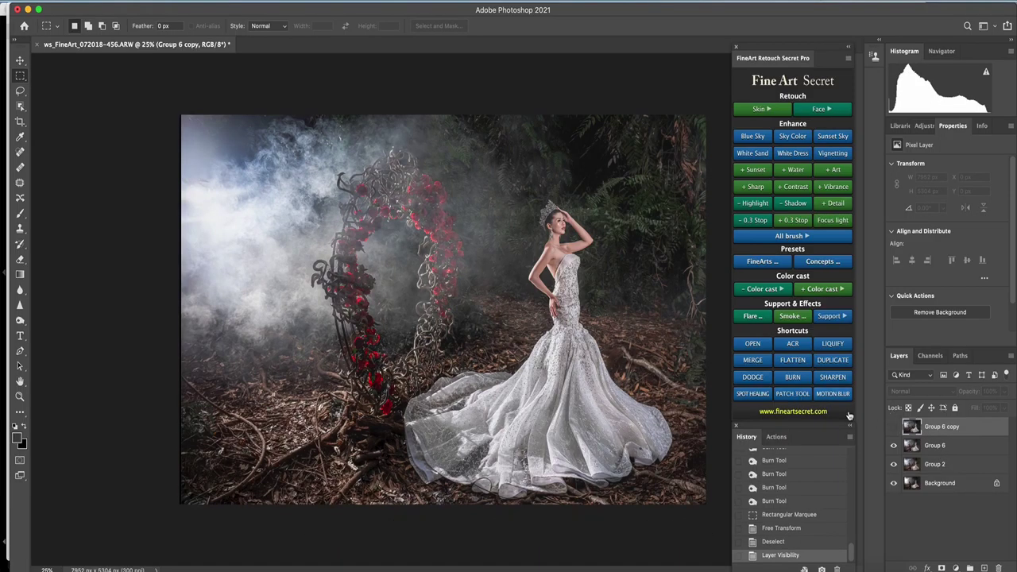
left_click(892, 426)
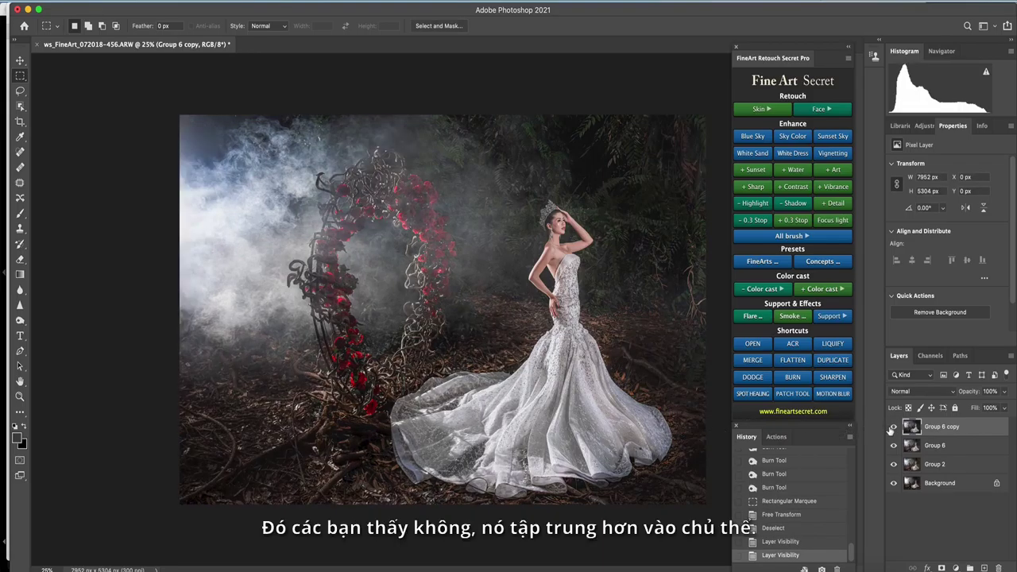
left_click(892, 426)
left_click(893, 427)
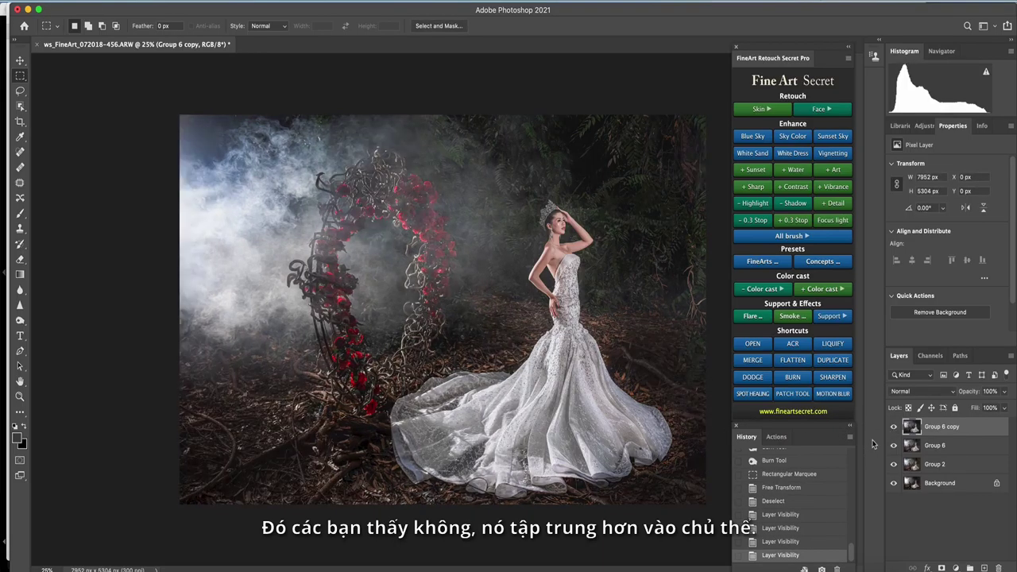
Burn the bright branch on the ground right of the skirt with a 150 brush
left_click(793, 377)
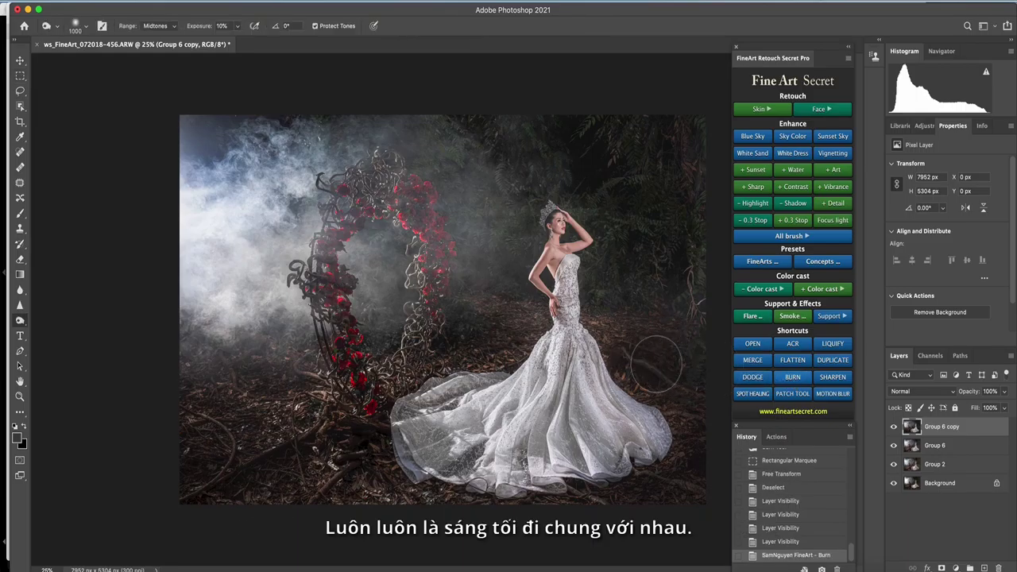
key("bracketleft")
key("bracketleft")
key("bracketleft")
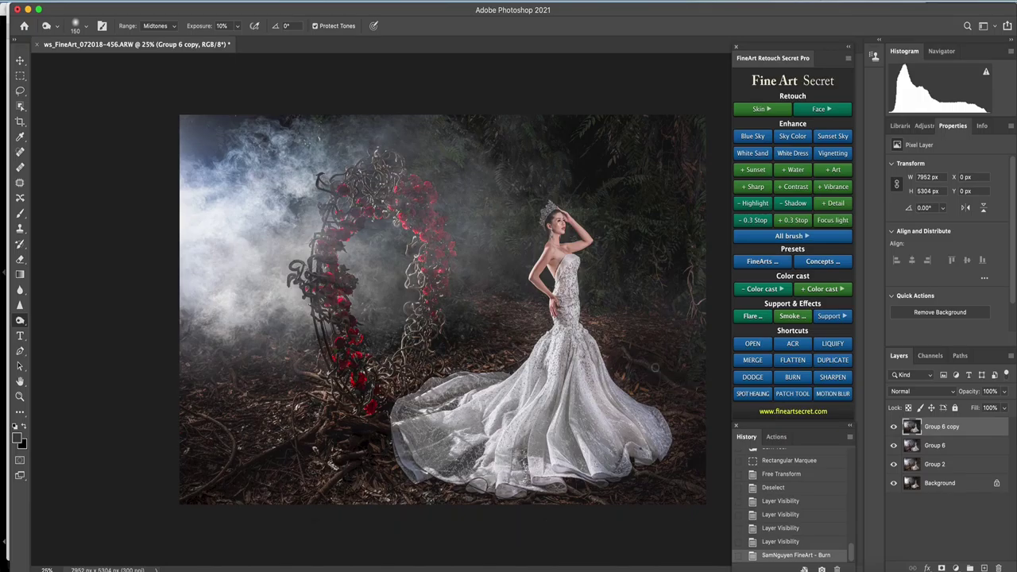
left_click(654, 375)
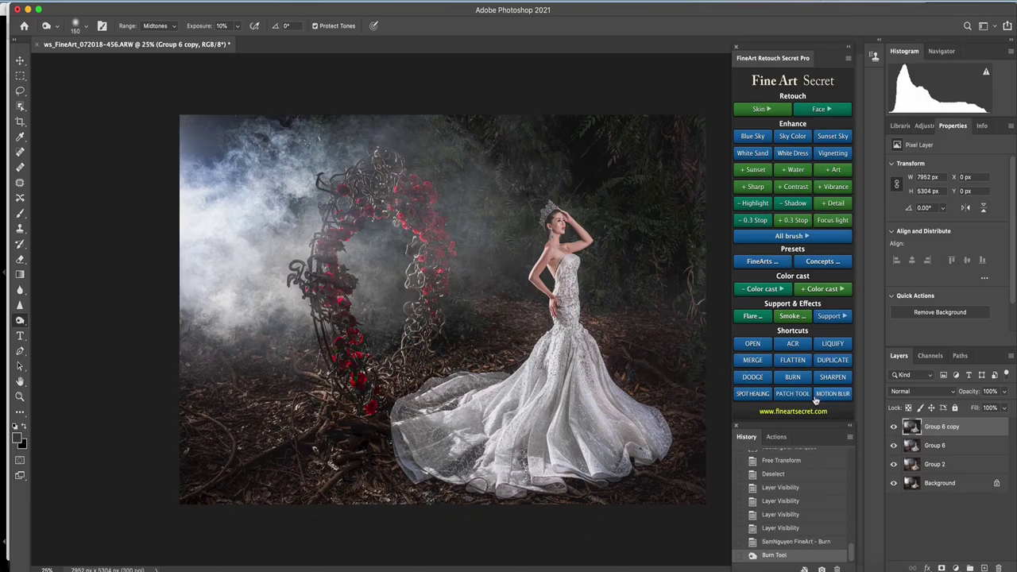
Dodge the left side of the floral arch, reducing the brush to 400
left_click(752, 377)
left_click(329, 243)
key("bracketleft")
key("bracketleft")
key("bracketleft")
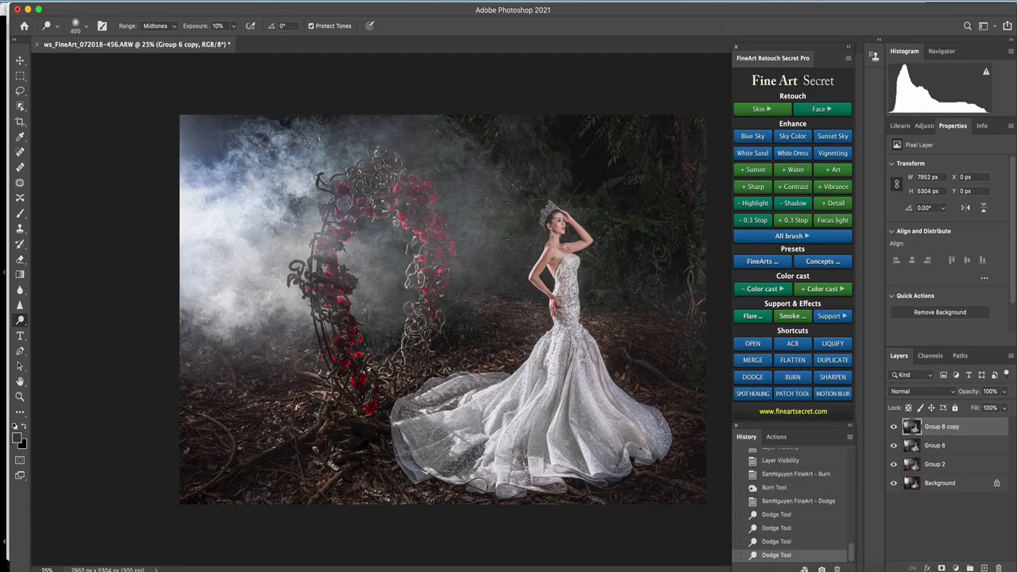
left_click(332, 280)
Dodge the left edge of the gown's train with a 150 brush, then enlarge the brush to 400
key("bracketleft")
key("bracketleft")
key("bracketleft")
key("bracketleft")
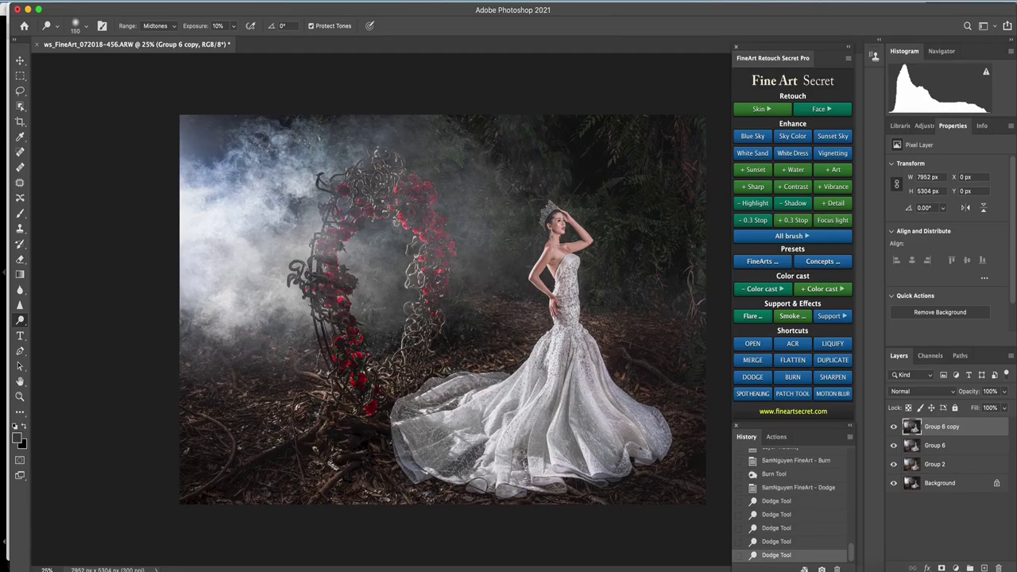
left_click(434, 445)
left_click(435, 445)
left_click_drag(421, 446, 435, 455)
mouse_move(416, 421)
left_mouse_down()
mouse_move(405, 422)
mouse_move(429, 453)
left_mouse_up()
key("bracketright")
key("bracketright")
key("bracketright")
key("bracketright")
key("bracketright")
key("bracketright")
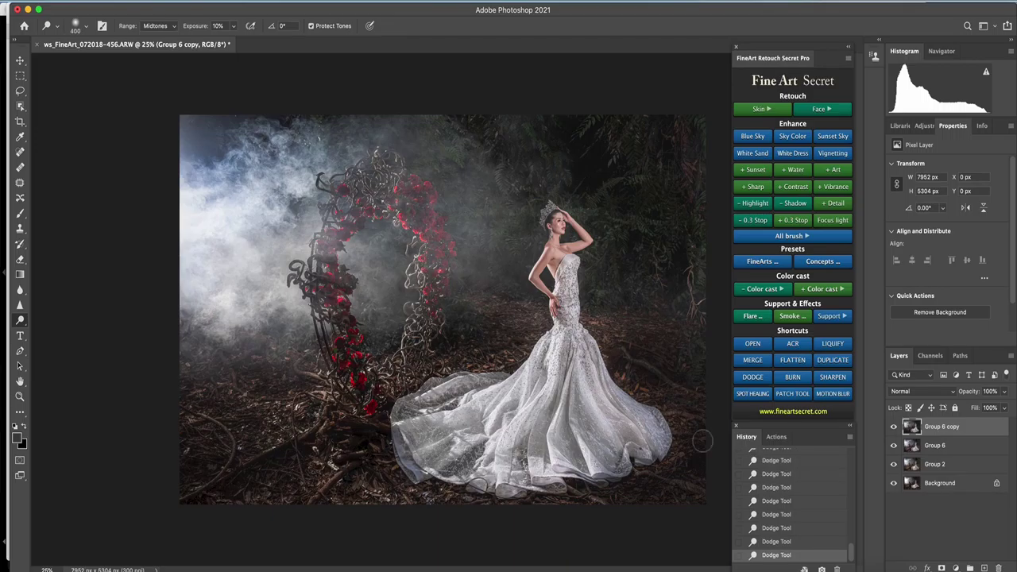
Reduce the Dodge brush to 150 and compare the image with the Group 6 copy layer off and on
key("bracketleft")
key("bracketleft")
left_click(894, 427)
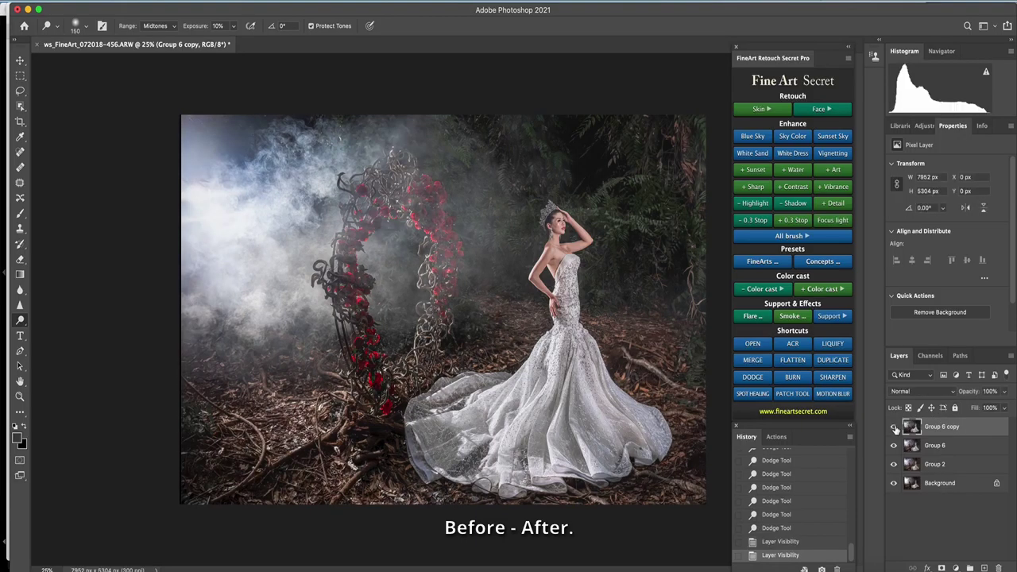
Group the Group 6 copy, Group 6 and Group 2 layers, and compare the retouched image with the original background
left_click(894, 427)
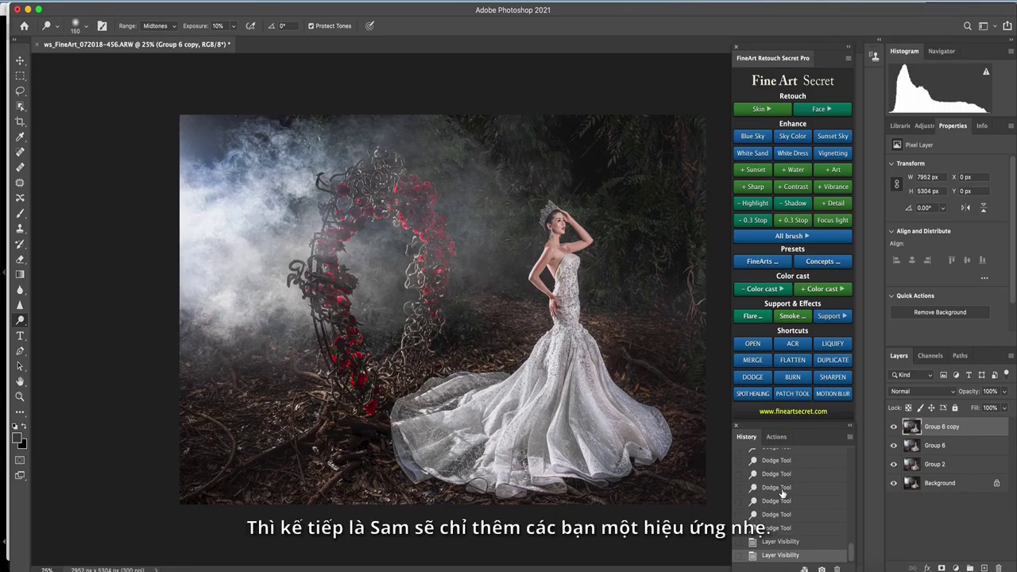
left_click(959, 467, "shift")
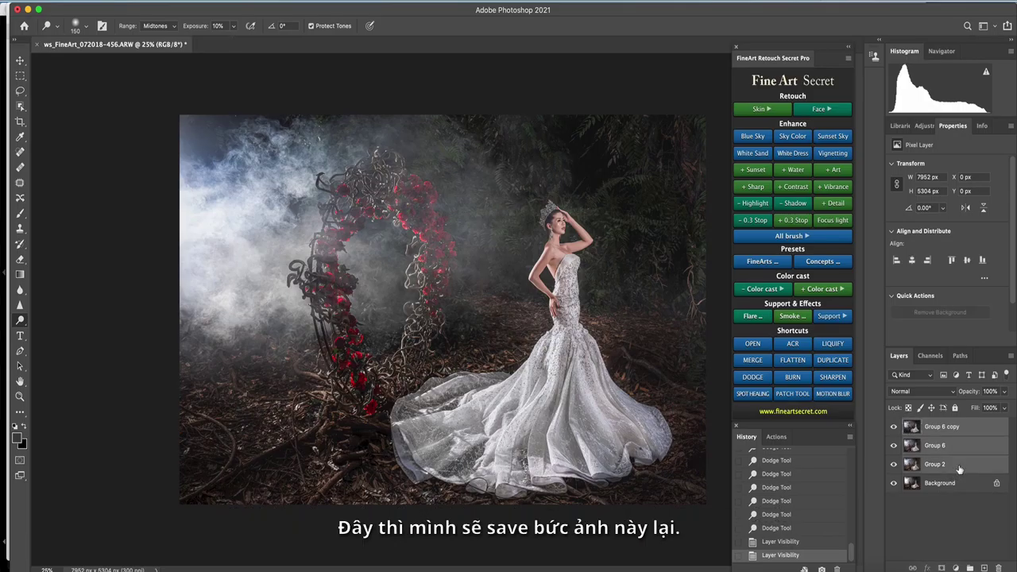
key("super+g")
left_click(893, 424)
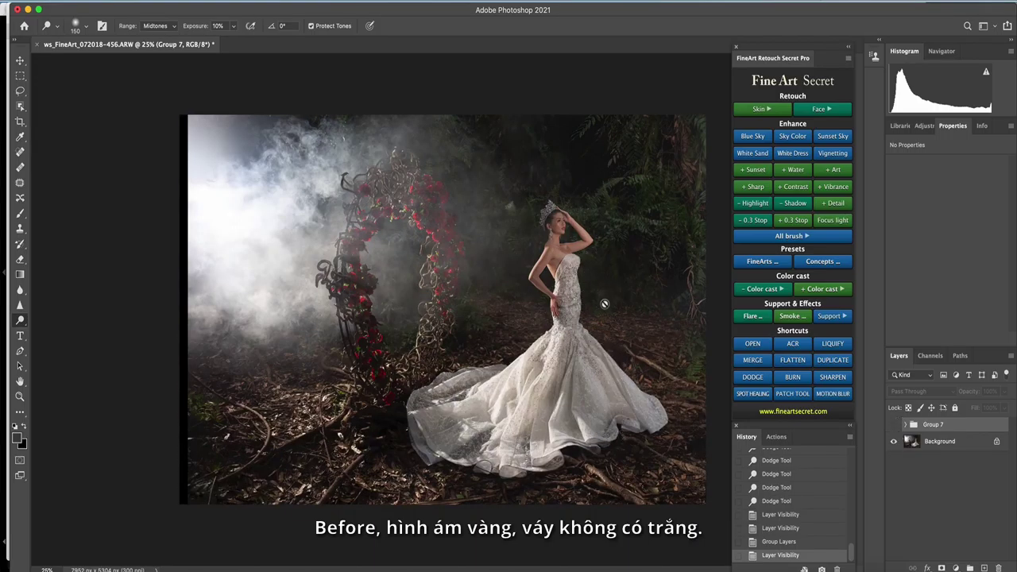
left_click(894, 424)
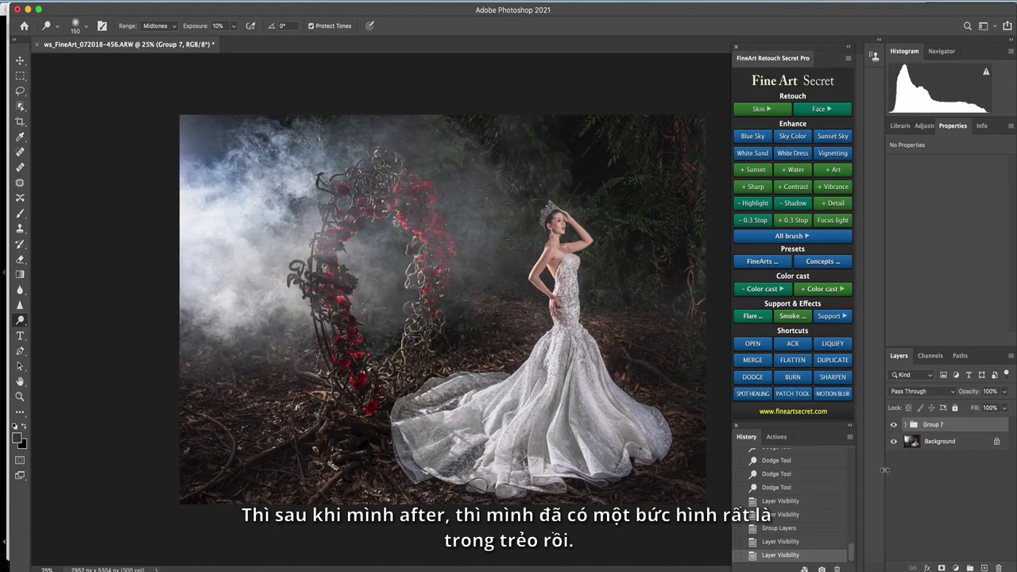
Merge the group into the Background layer and save the image as JPEG ws_FineArt_072018-456._2jpg.jpg at quality 12, progressive
key("super+e")
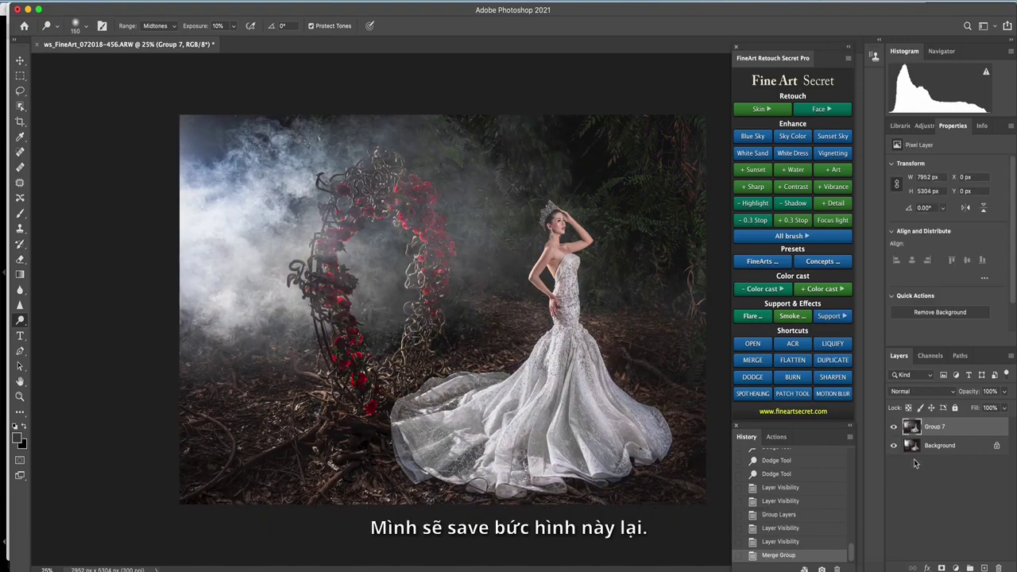
key("super+e")
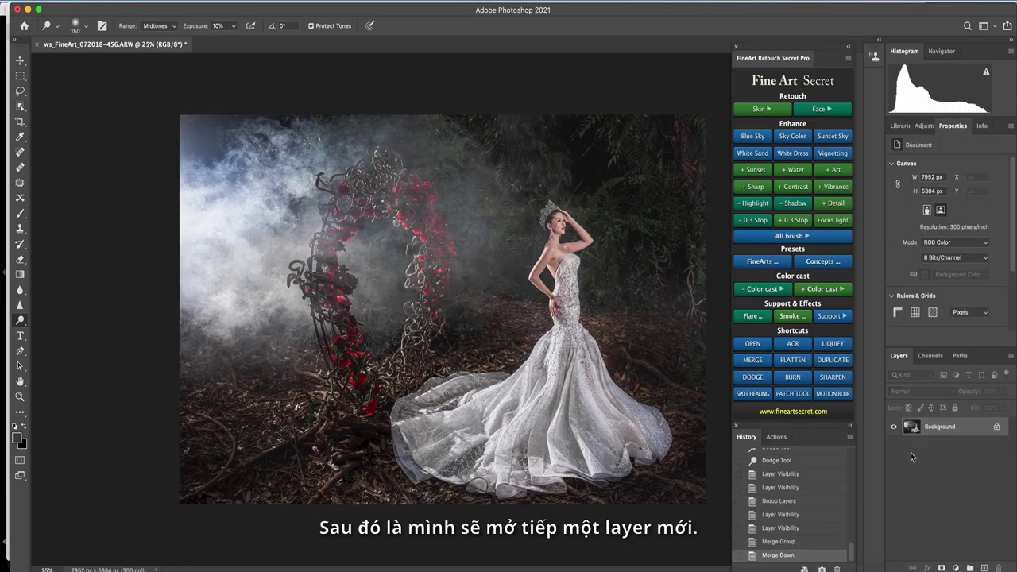
key("super+shift+s")
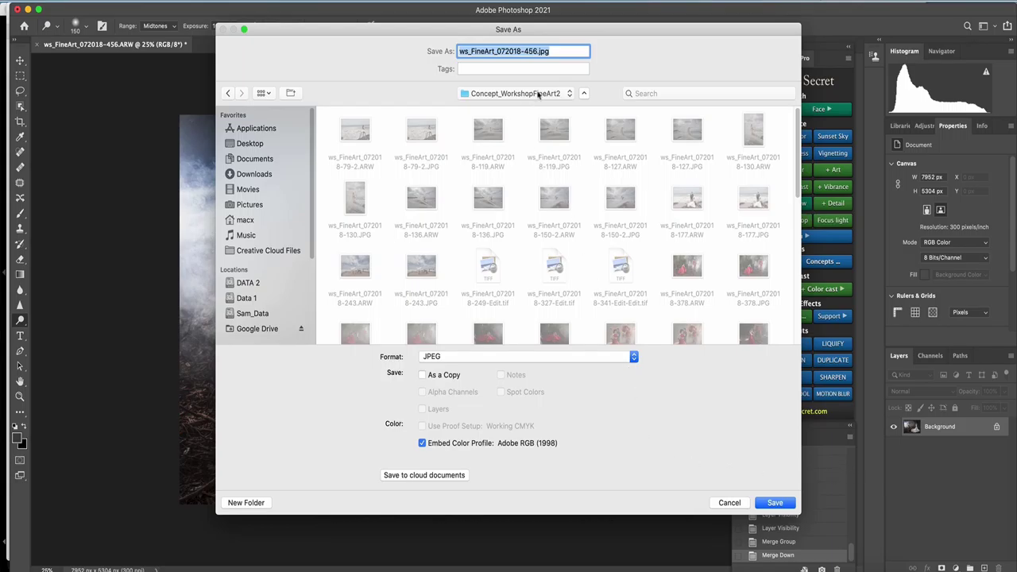
left_click(539, 51)
key("Return")
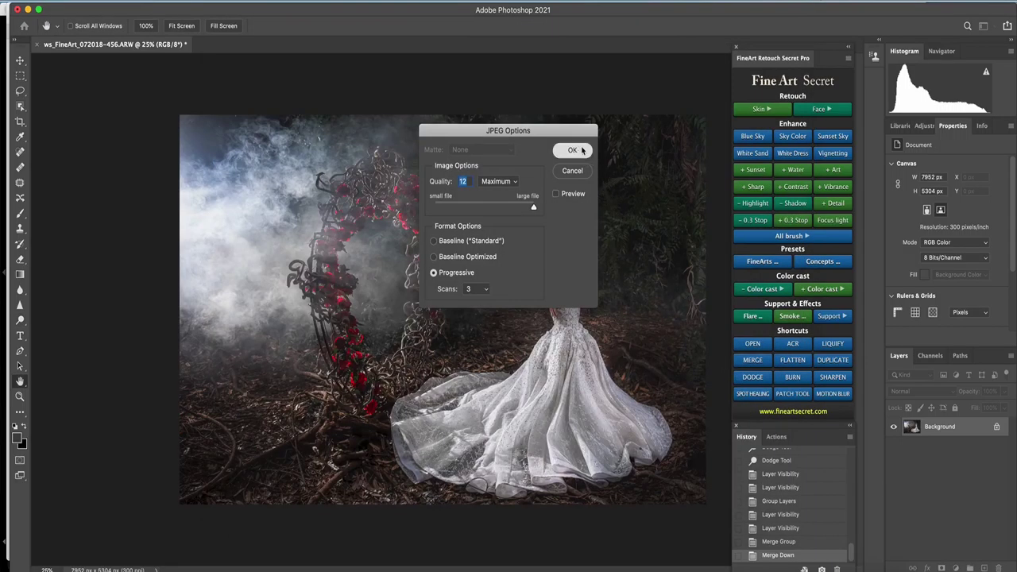
left_click(572, 151)
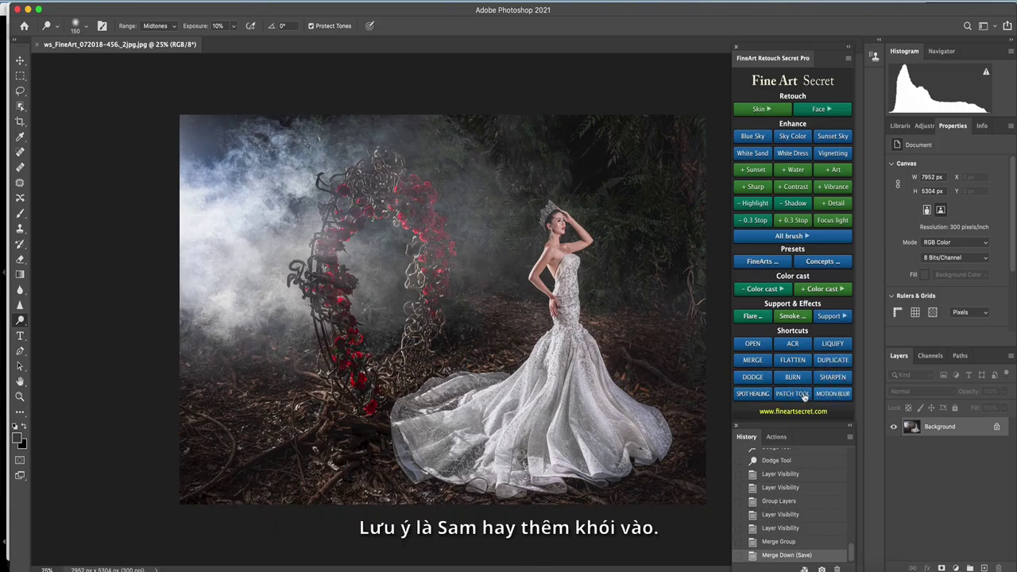
Insert the Smoke 12 effect, the soft blue-grey smoke, into the image without flipping or rotating it
left_click(797, 320)
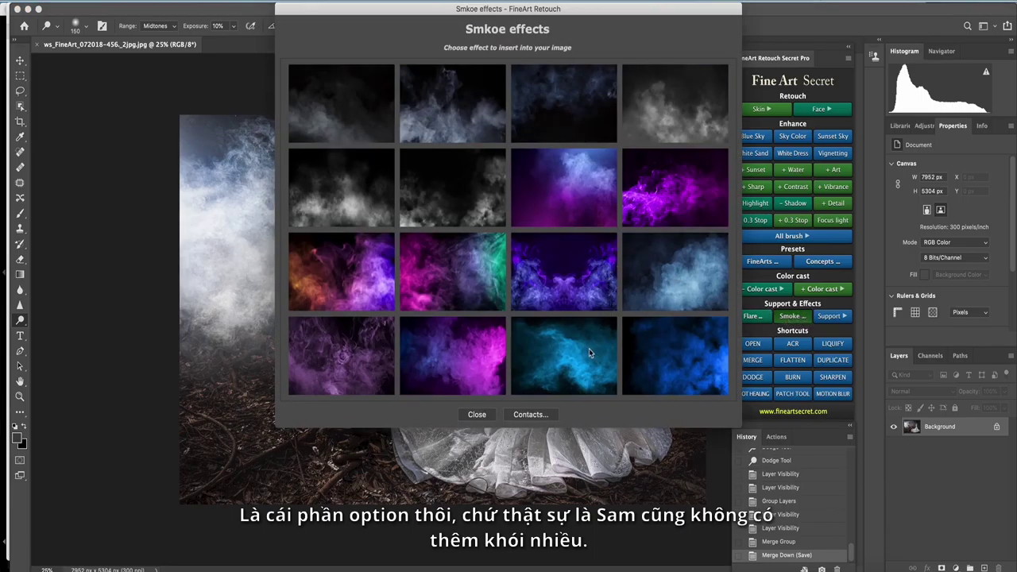
left_click(658, 278)
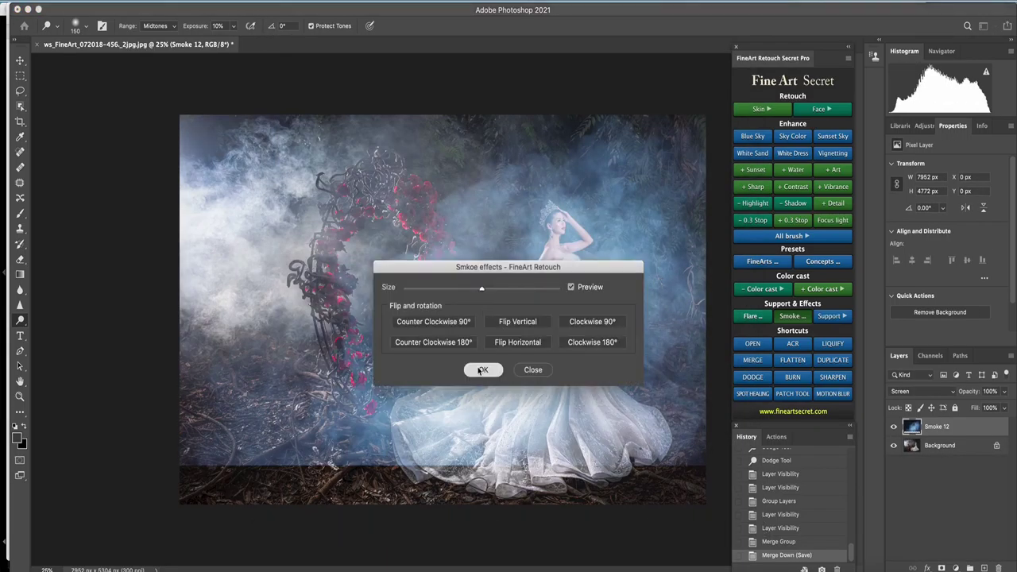
left_click(480, 369)
Move the smoke over the existing smoke behind the floral arch and rotate it about 64 degrees
left_click_drag(511, 355, 163, 282)
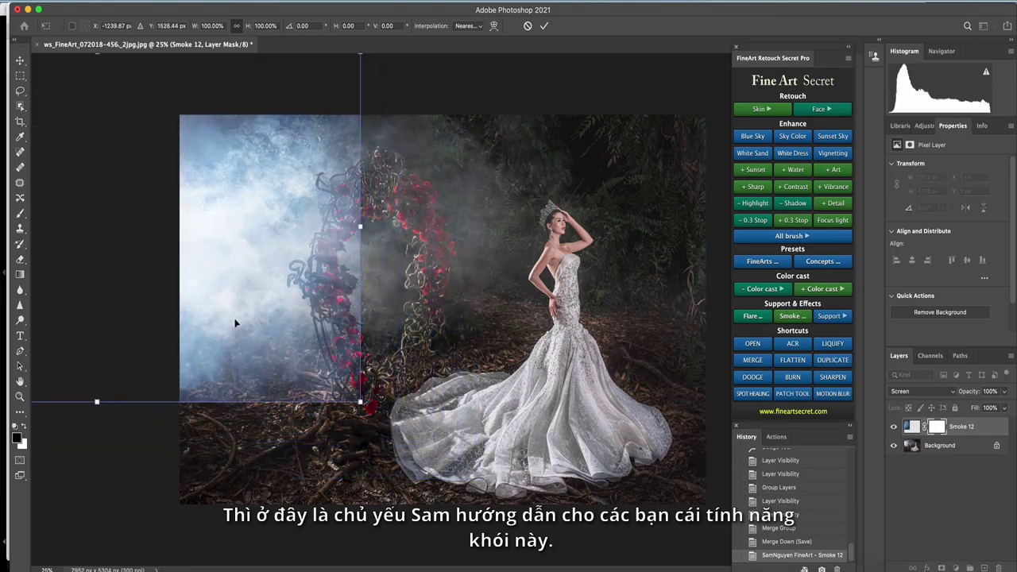
left_click_drag(375, 412, 181, 244)
left_click_drag(444, 274, 423, 358)
left_click_drag(244, 291, 290, 286)
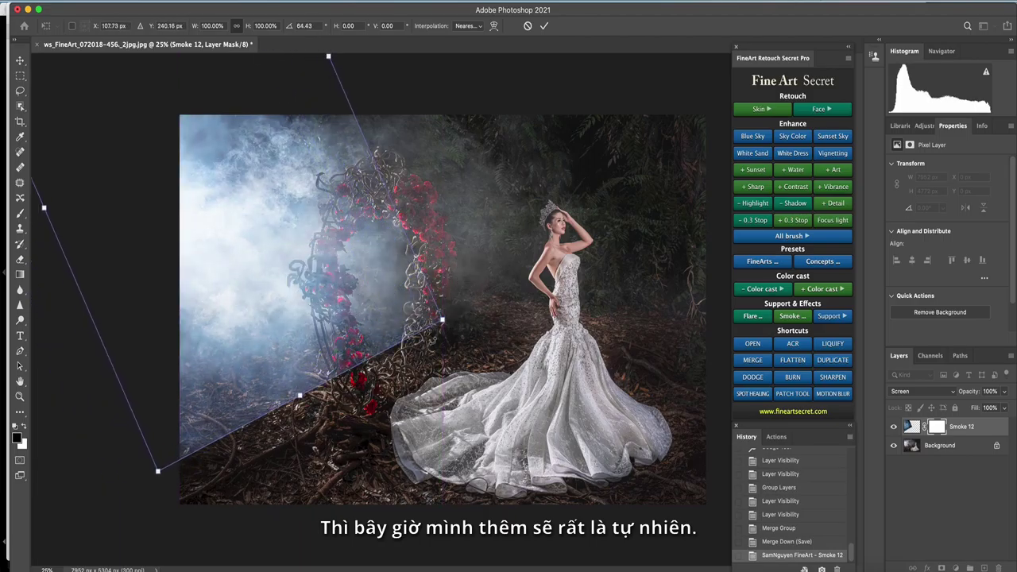
key("Return")
Paint black on the Smoke 12 layer mask with an 1800 brush along the smoke's hard lower edge, from the ground to the arch
key("b")
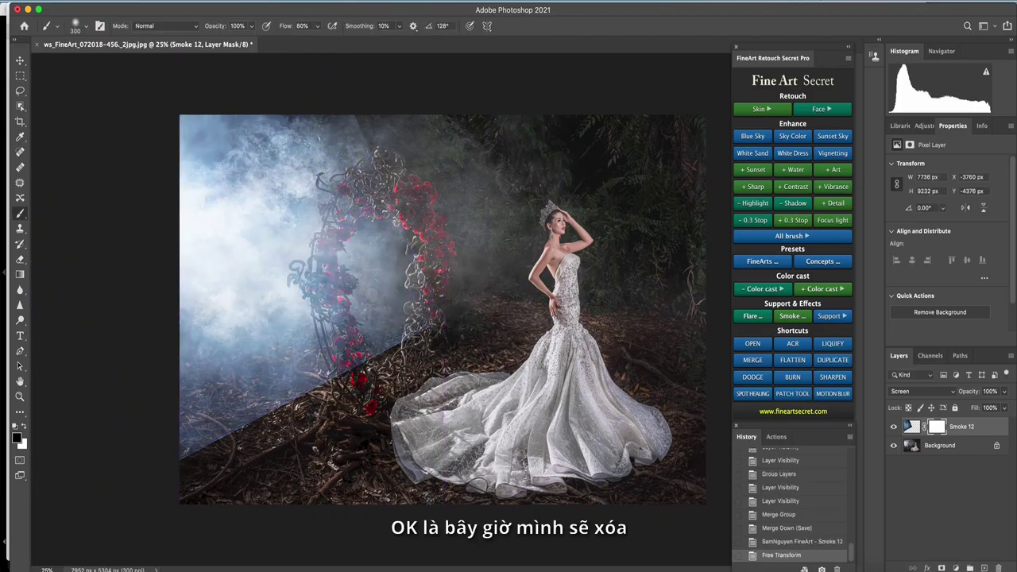
key("bracketright")
key("bracketright")
key("bracketright")
key("bracketright")
key("bracketright")
key("bracketright")
key("bracketright")
key("bracketright")
key("bracketright")
key("bracketright")
key("bracketright")
key("bracketright")
key("bracketright")
key("bracketright")
left_click(189, 459)
left_click(218, 449)
left_click(228, 441)
left_click(233, 421)
left_click(253, 437)
left_click(270, 432)
left_click(287, 421)
left_click(297, 429)
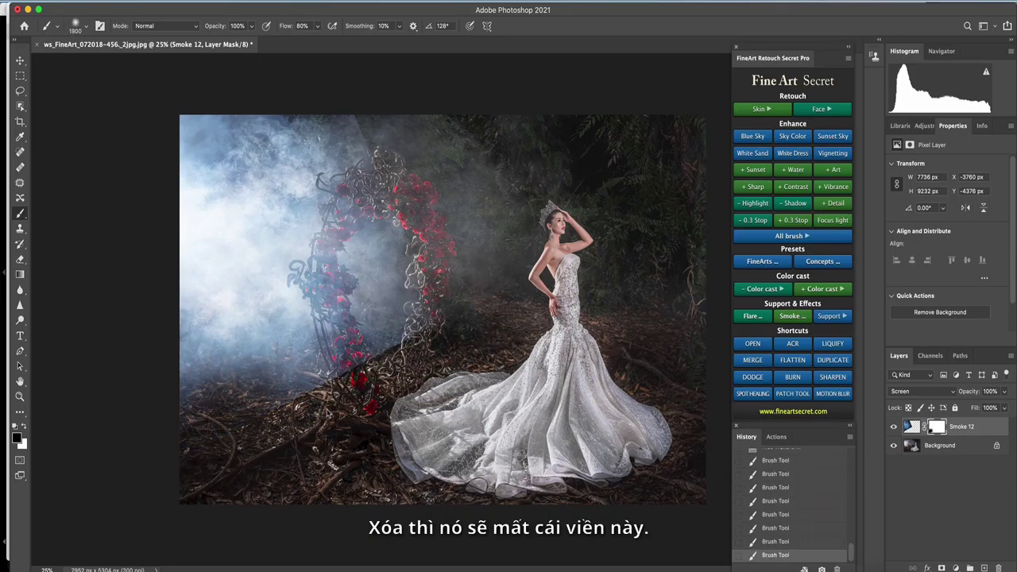
left_click(342, 397)
left_click(398, 358)
Mask out the smoke's edge above the arch with a 1900 brush, and compare the image with the smoke layer off and on
key("bracketright")
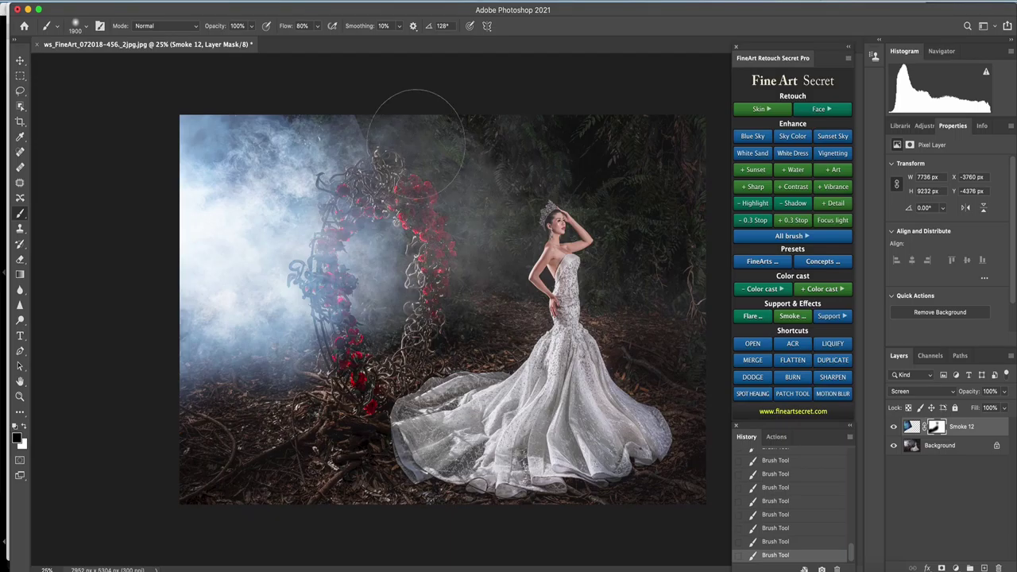
left_click(362, 109)
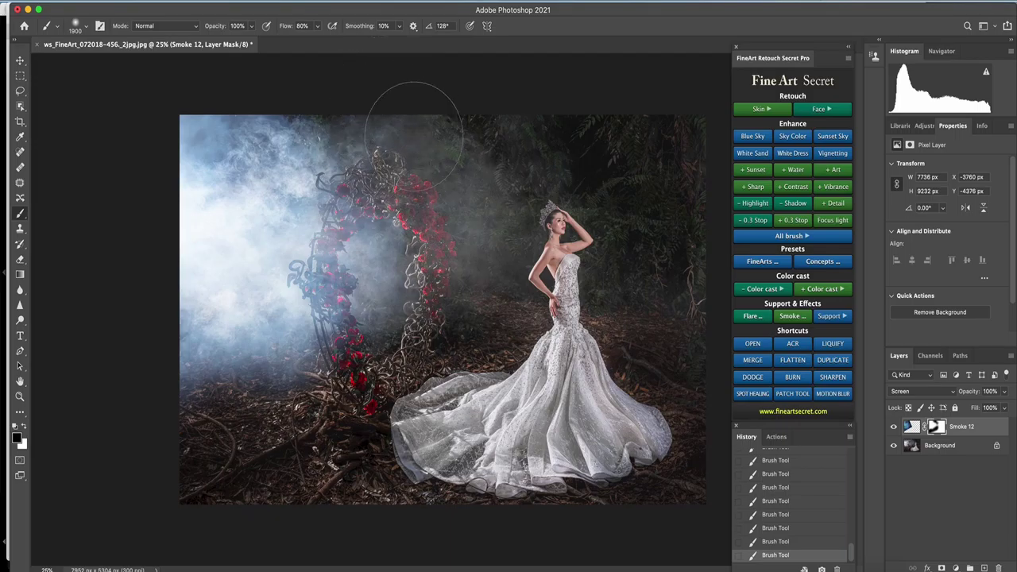
left_click(893, 427)
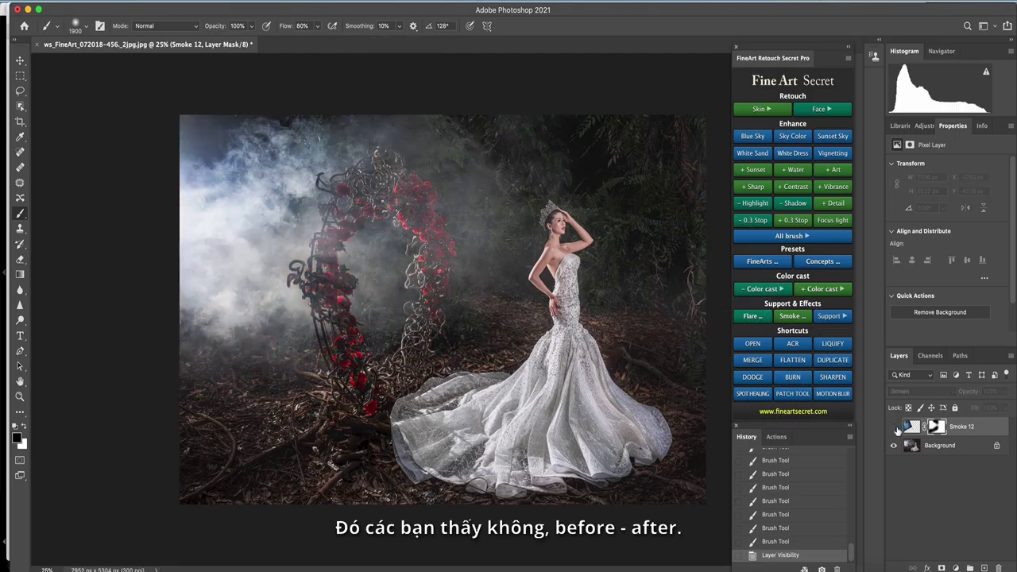
left_click(893, 426)
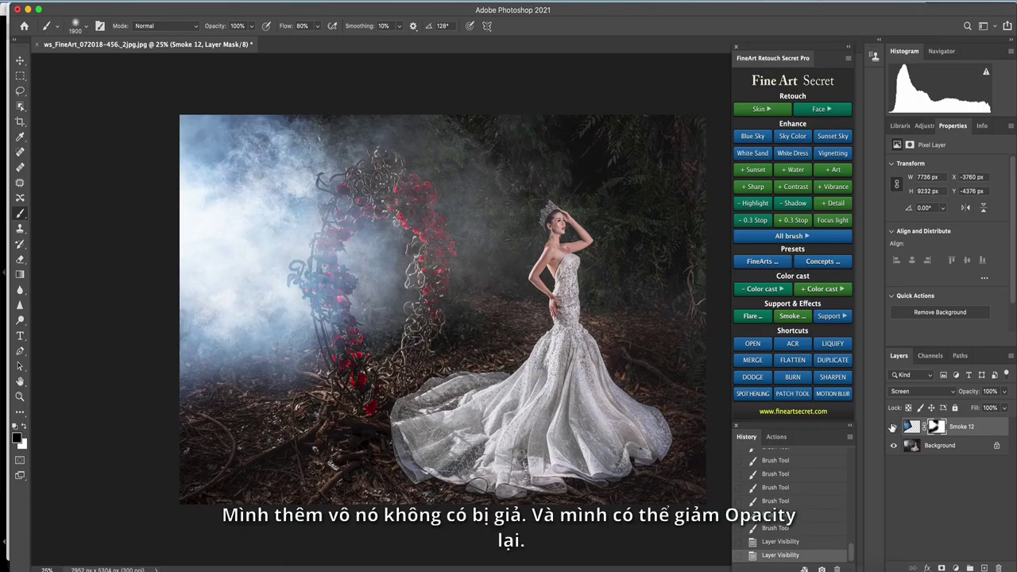
Reduce the Smoke 12 layer's opacity to 71% and toggle the layer's visibility to compare the result
left_click_drag(1005, 392, 990, 410)
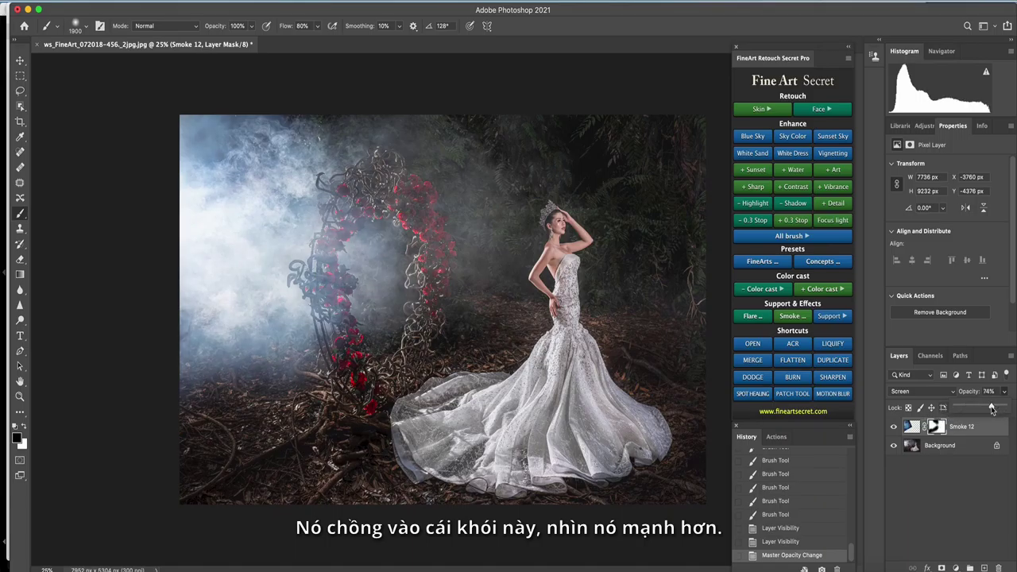
left_click(893, 426)
left_click(893, 427)
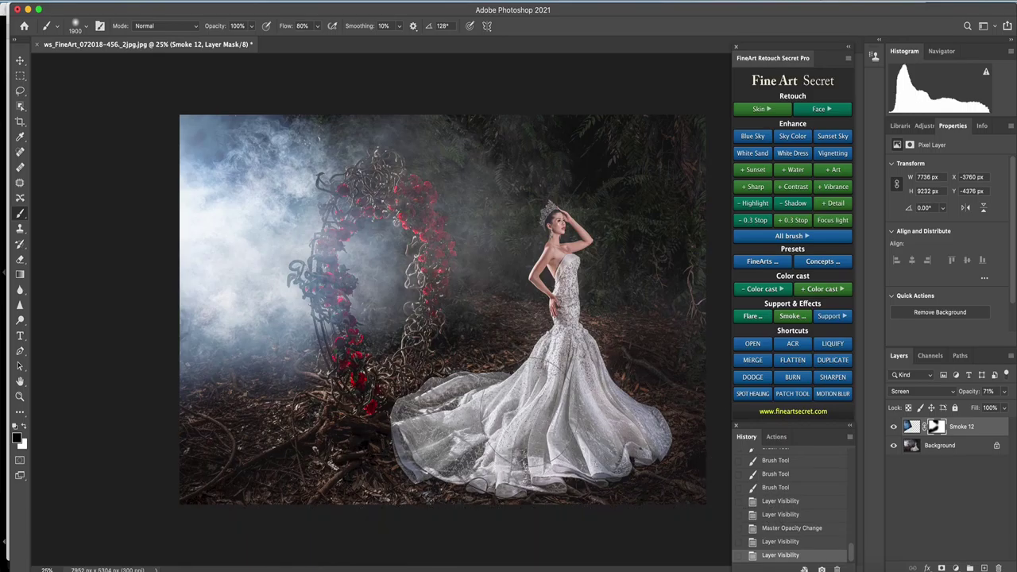
left_click(893, 427)
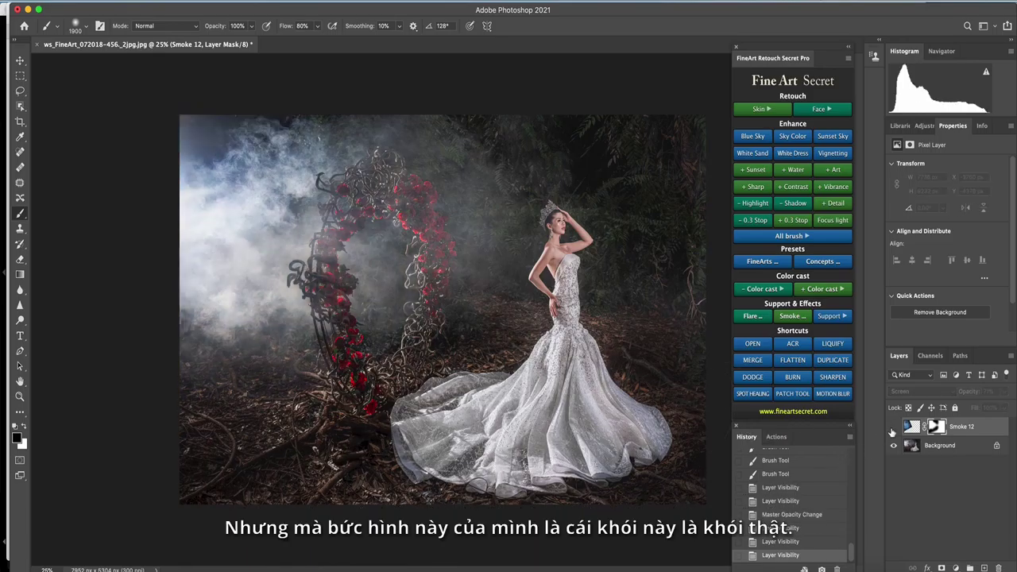